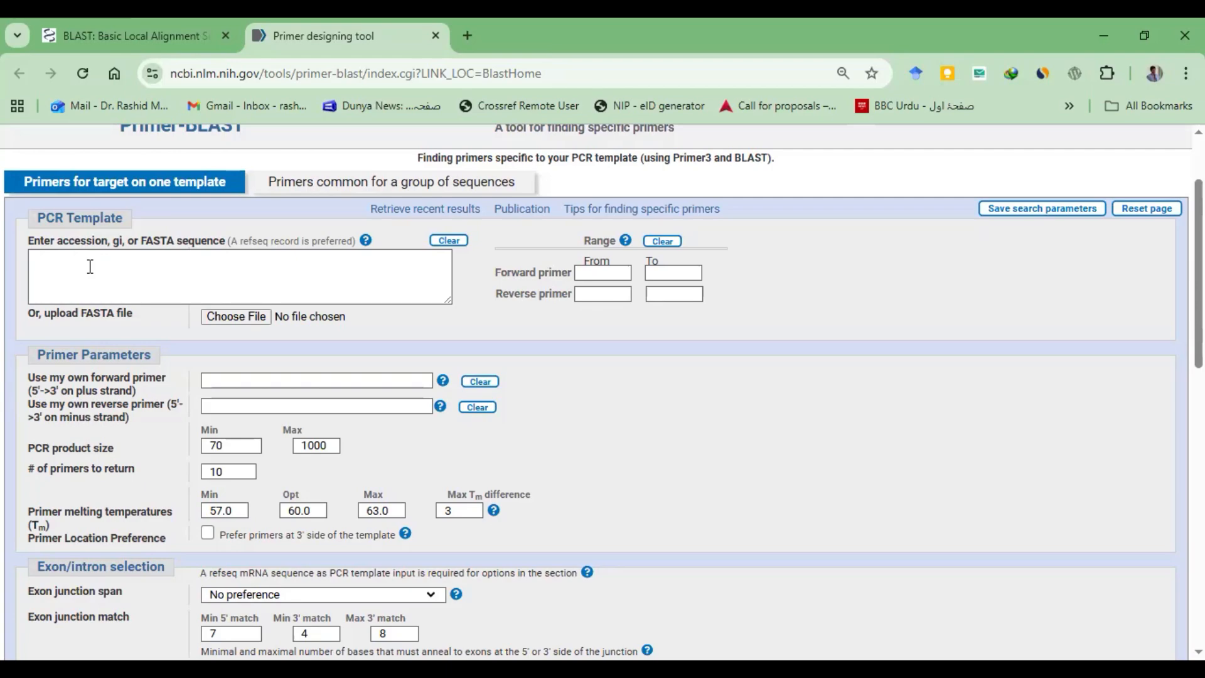
# Review the Primer-BLAST form's PCR template, primer parameter, exon/intron and specificity checking sections.
pyautogui.scroll(-2, 90, 268)
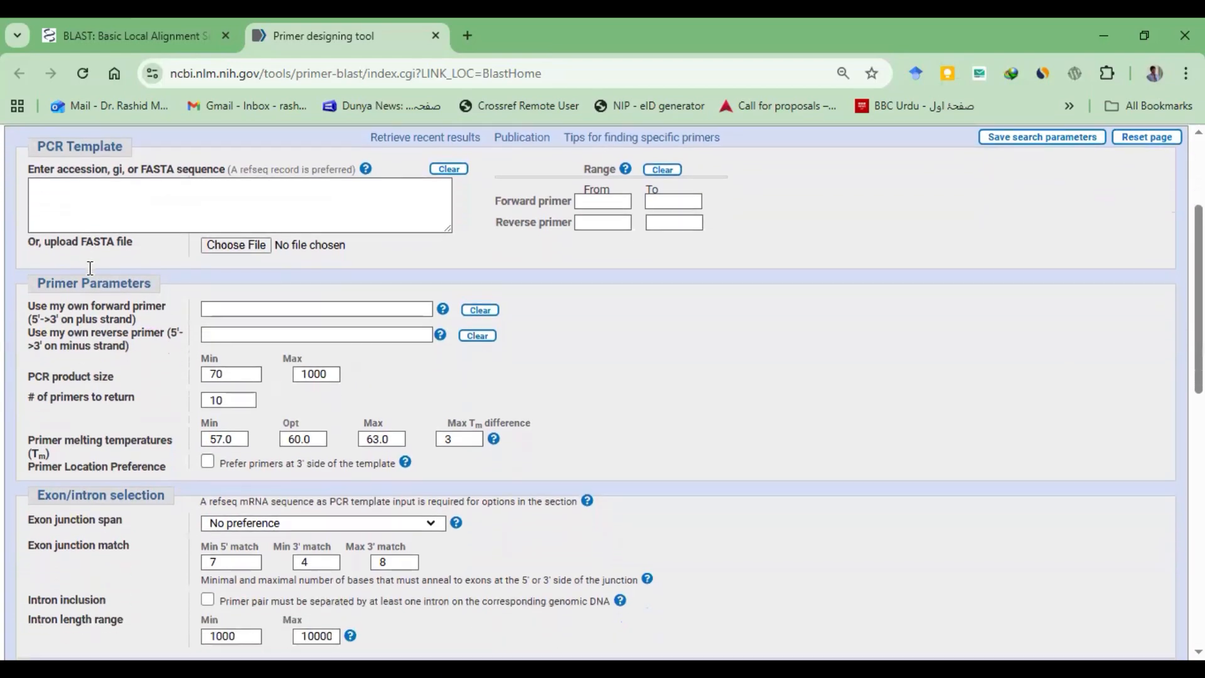
pyautogui.scroll(-2, 89, 272)
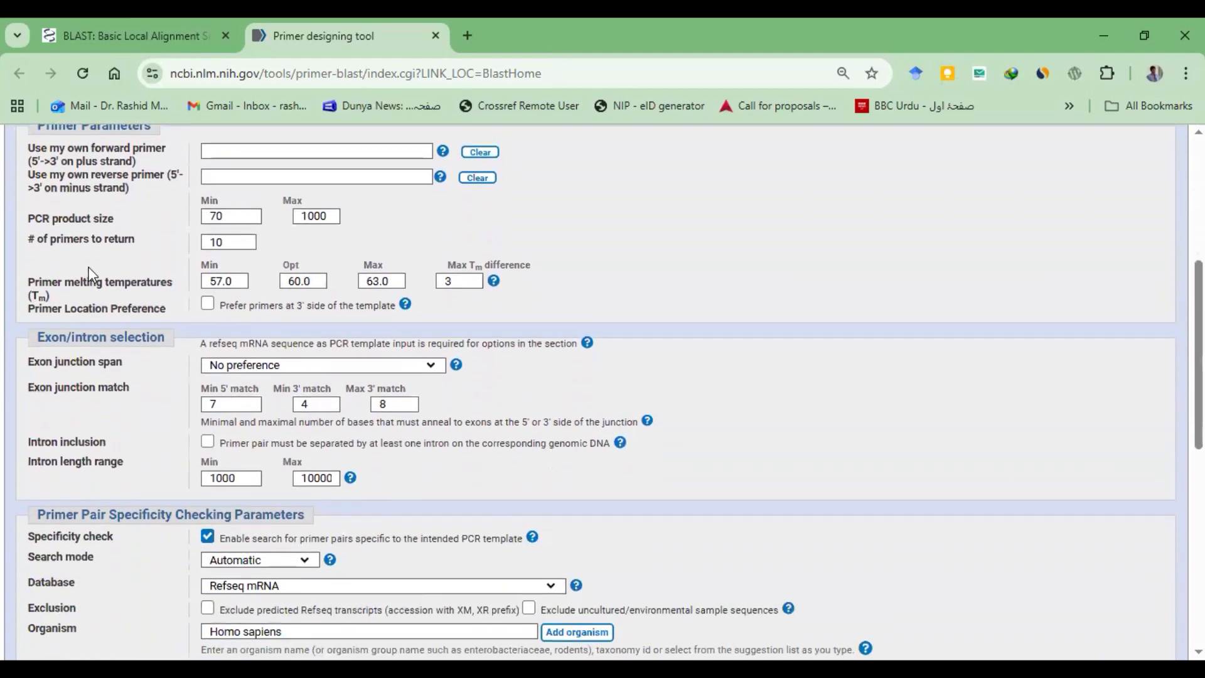
pyautogui.scroll(5, 89, 269)
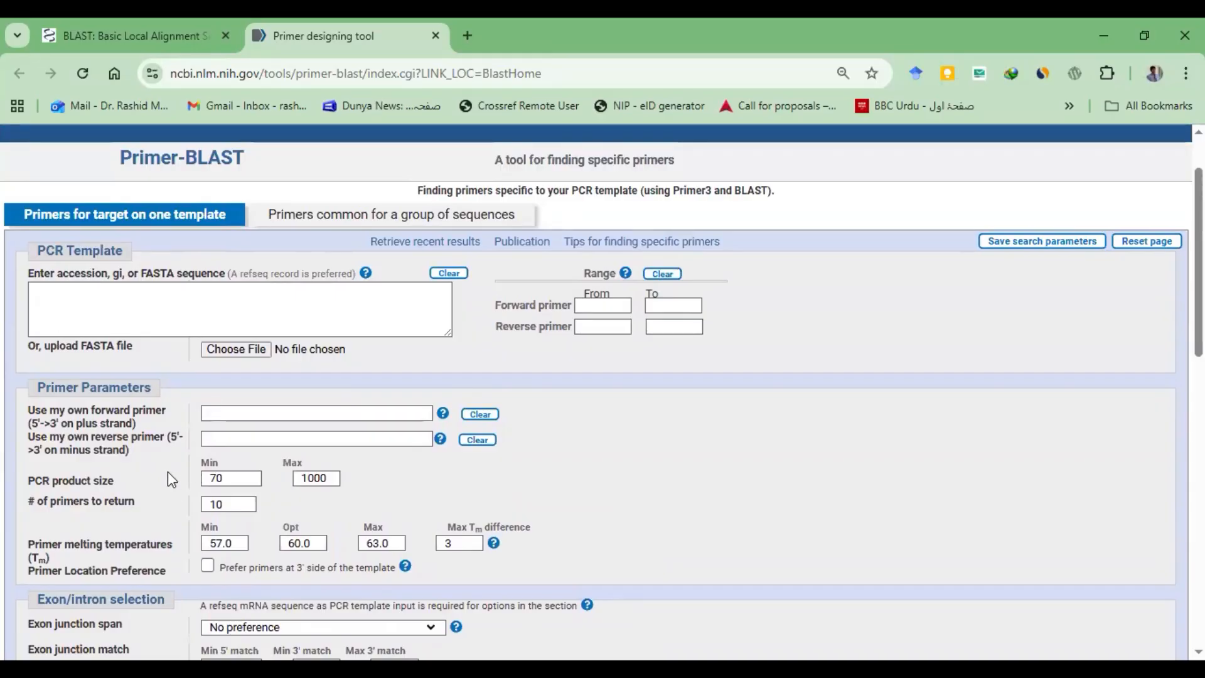
pyautogui.scroll(-2, 168, 472)
pyautogui.scroll(4, 168, 472)
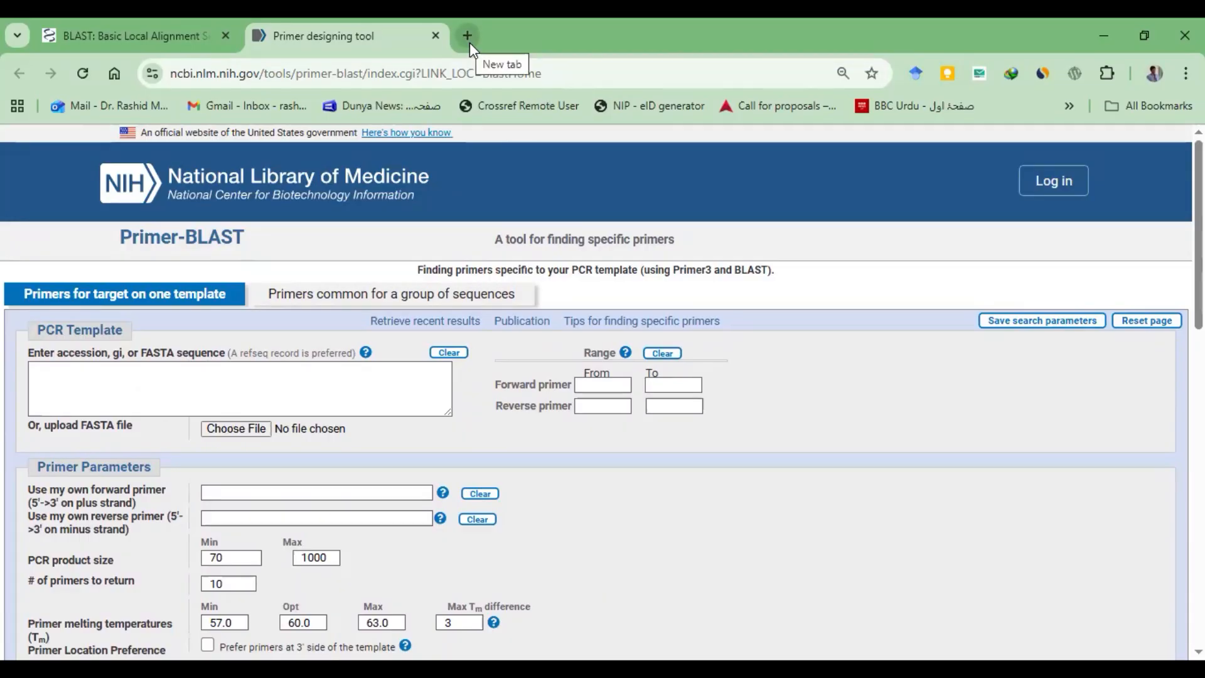
# Open the NCBI homepage in a new browser tab from the BLAST page and switch to it.
pyautogui.click(173, 32)
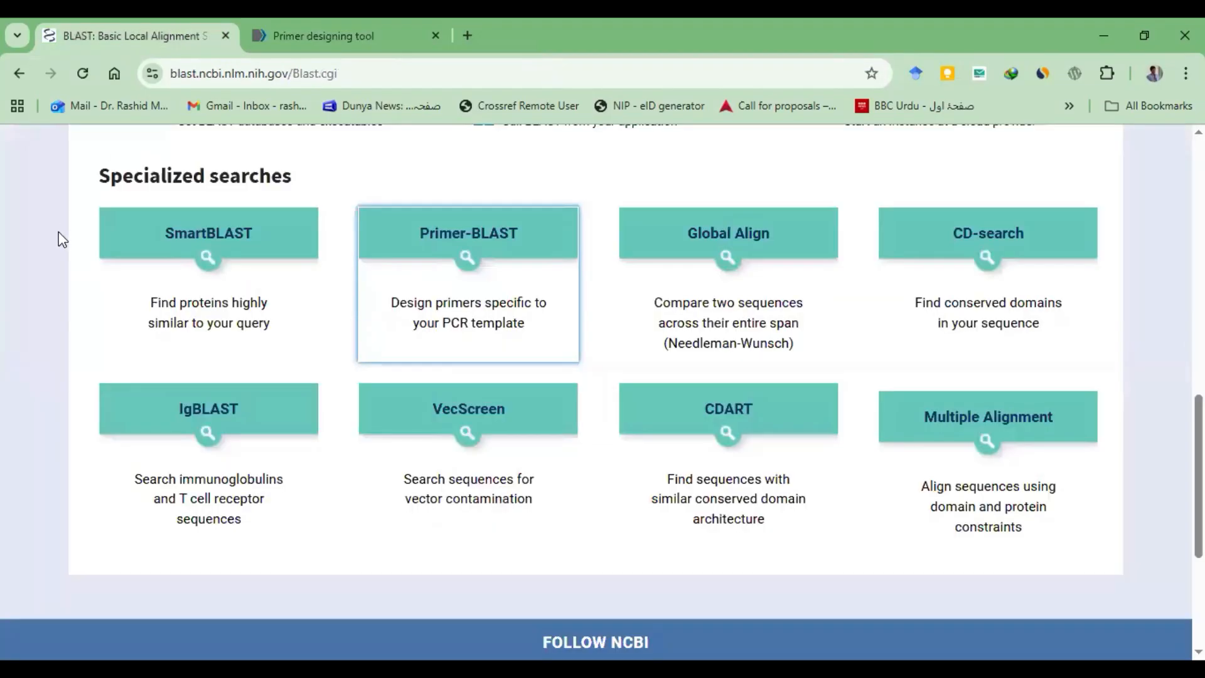
pyautogui.scroll(5, 63, 236)
pyautogui.scroll(6, 62, 235)
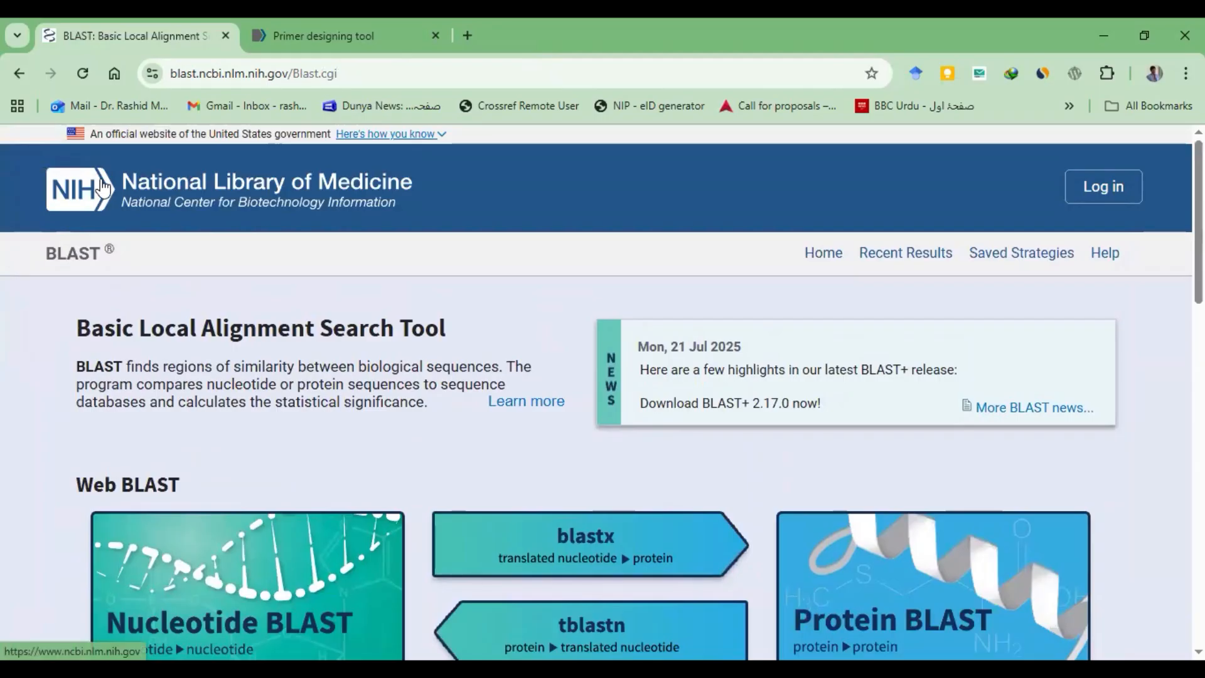
pyautogui.rightClick(102, 182)
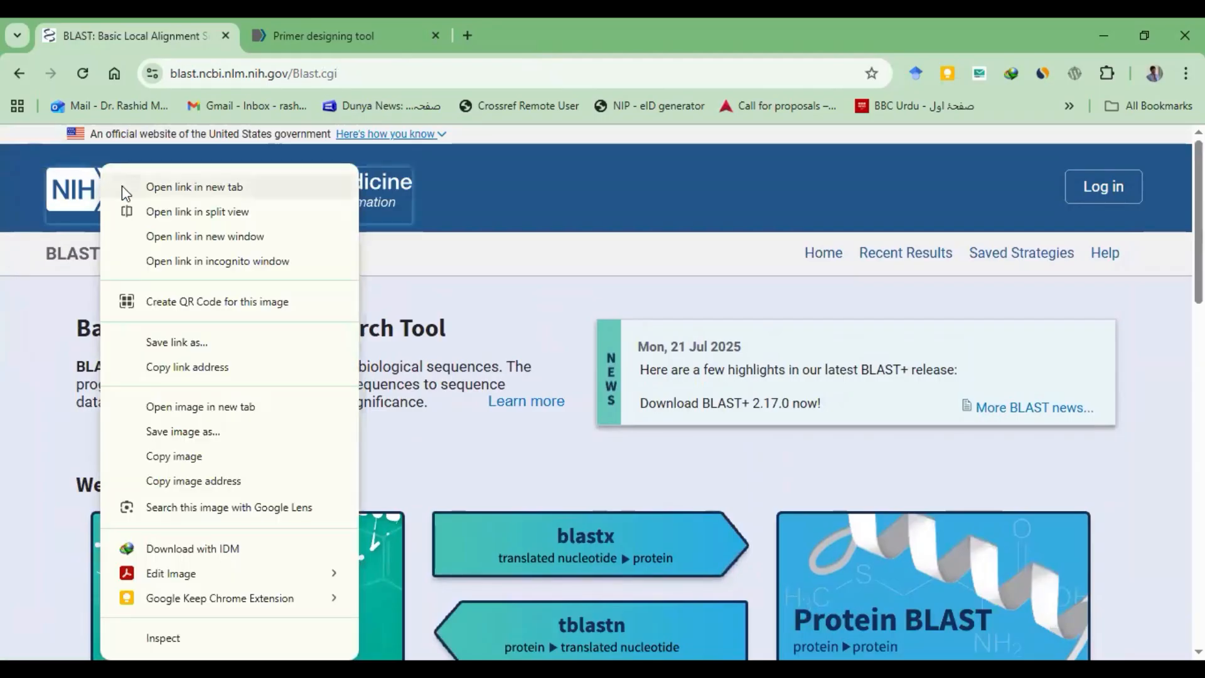
pyautogui.click(180, 187)
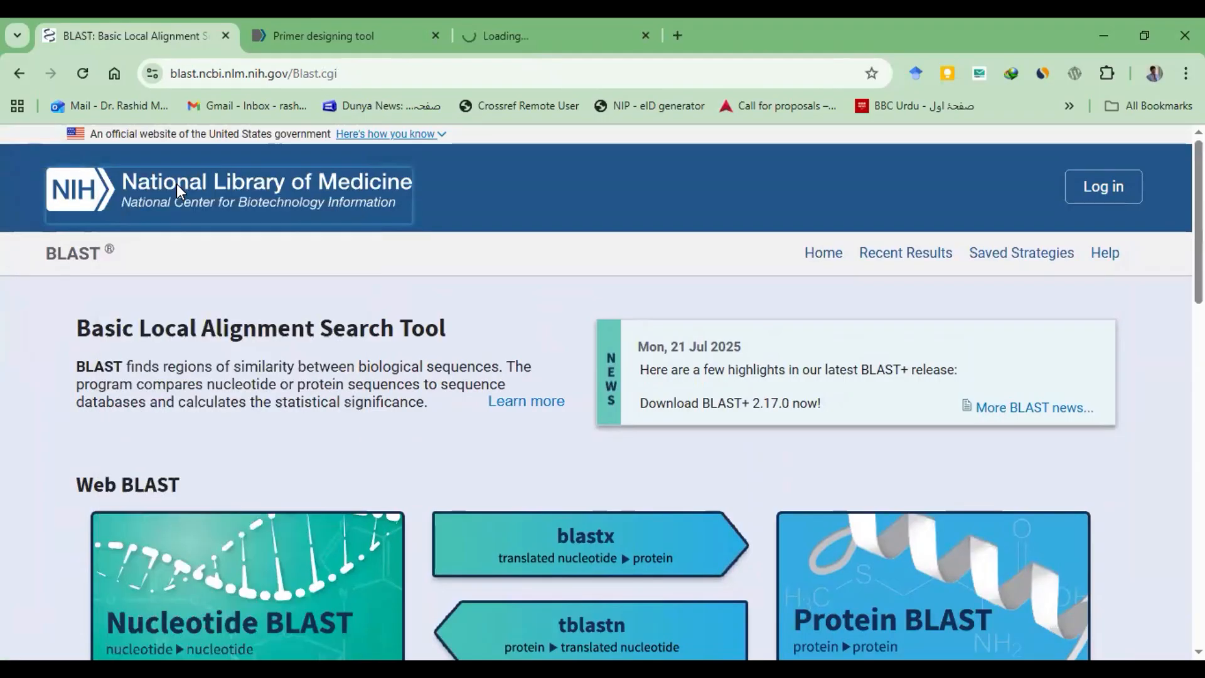
pyautogui.click(525, 38)
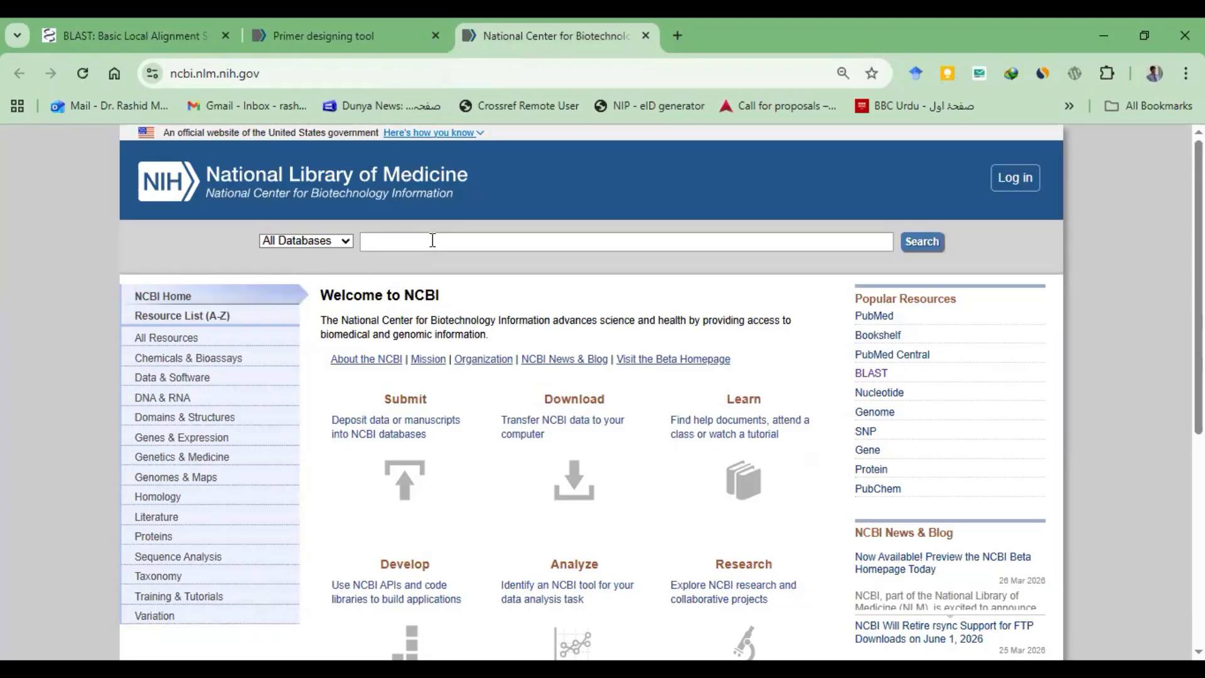
# Search the NCBI Nucleotide database for HSP90.
pyautogui.write('HSP90')
pyautogui.click(347, 242)
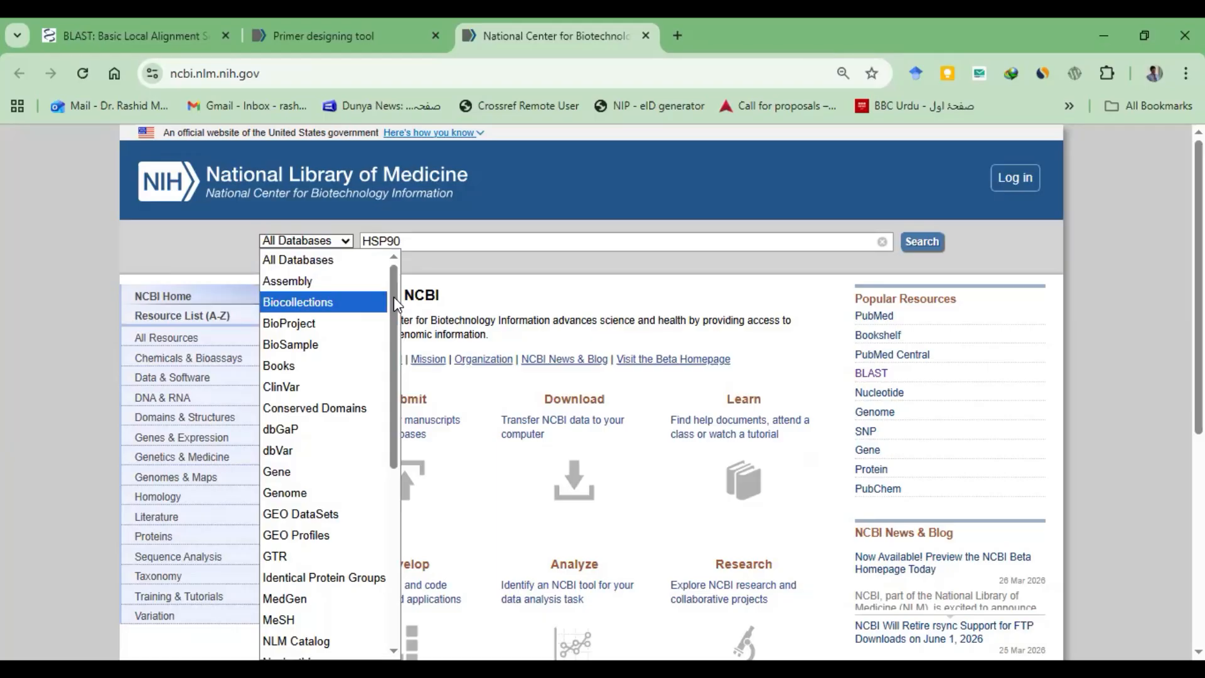
pyautogui.moveTo(394, 299); pyautogui.dragTo(363, 359)
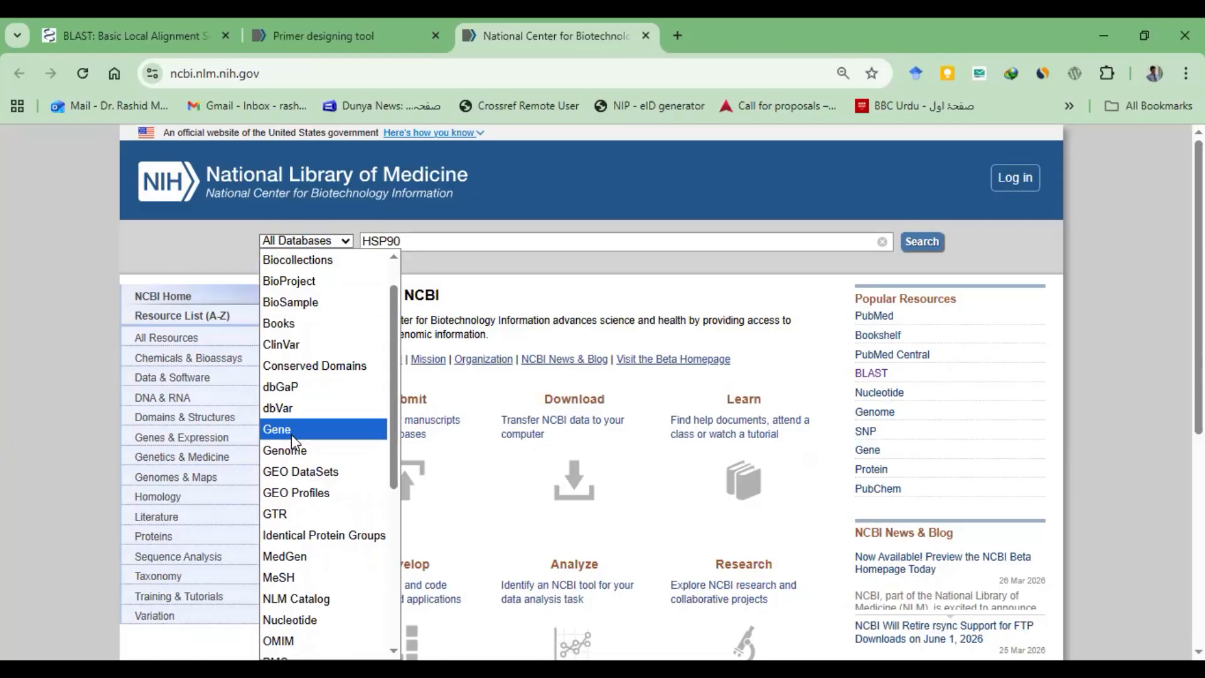
pyautogui.scroll(-4, 291, 434)
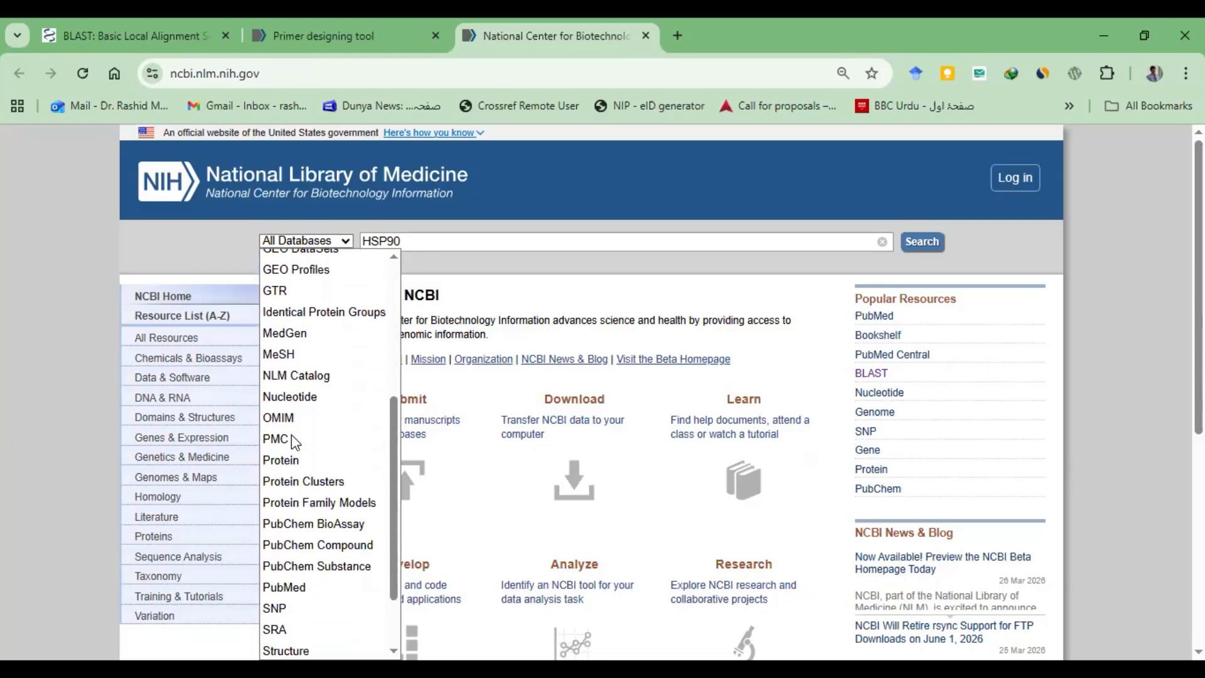
pyautogui.click(292, 402)
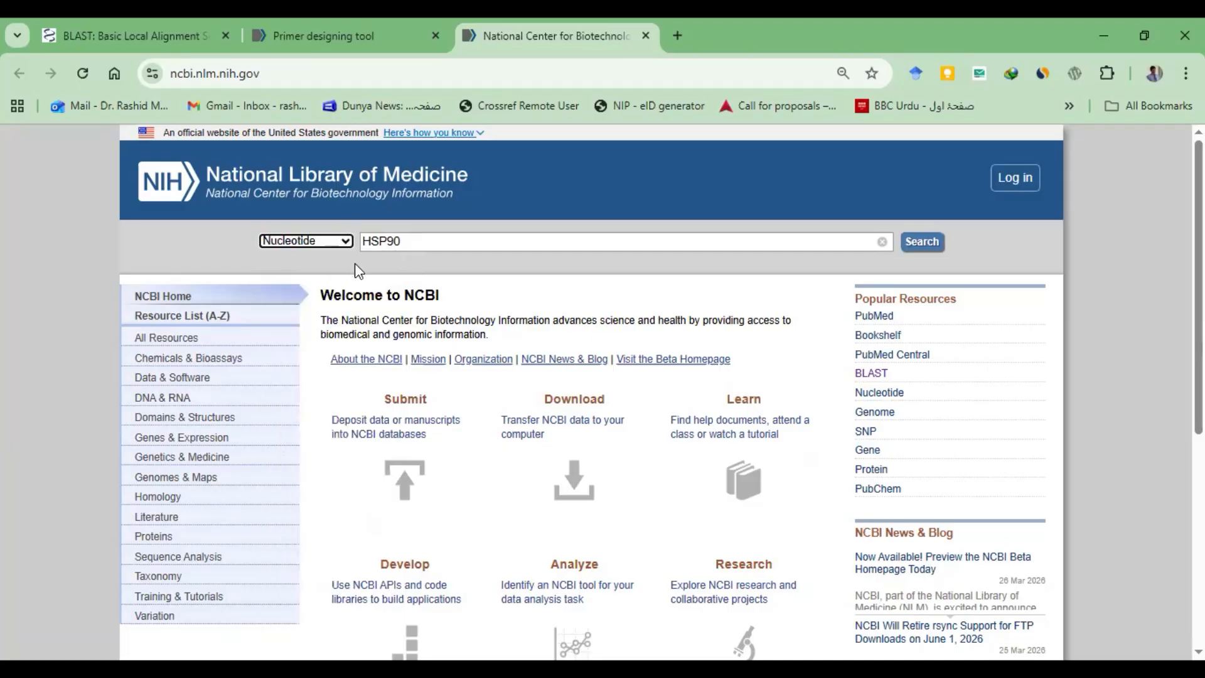
pyautogui.click(924, 244)
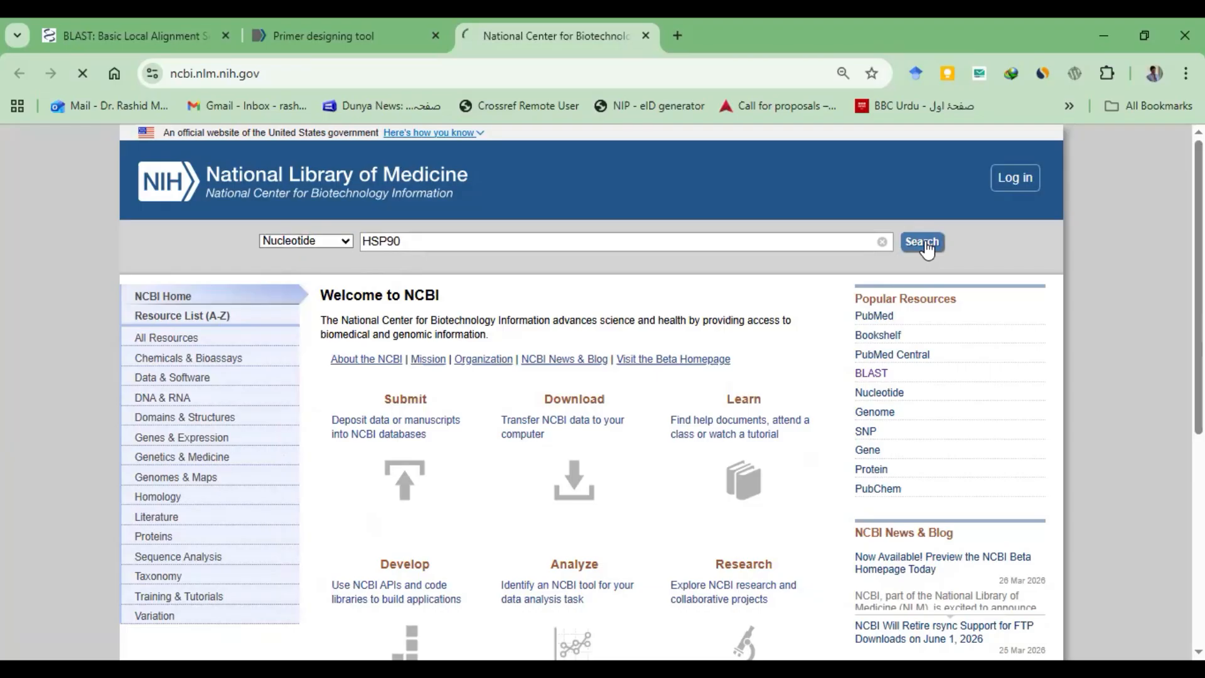
# Return to the BLAST page, open a second NCBI homepage in another new tab and switch to it.
pyautogui.click(143, 39)
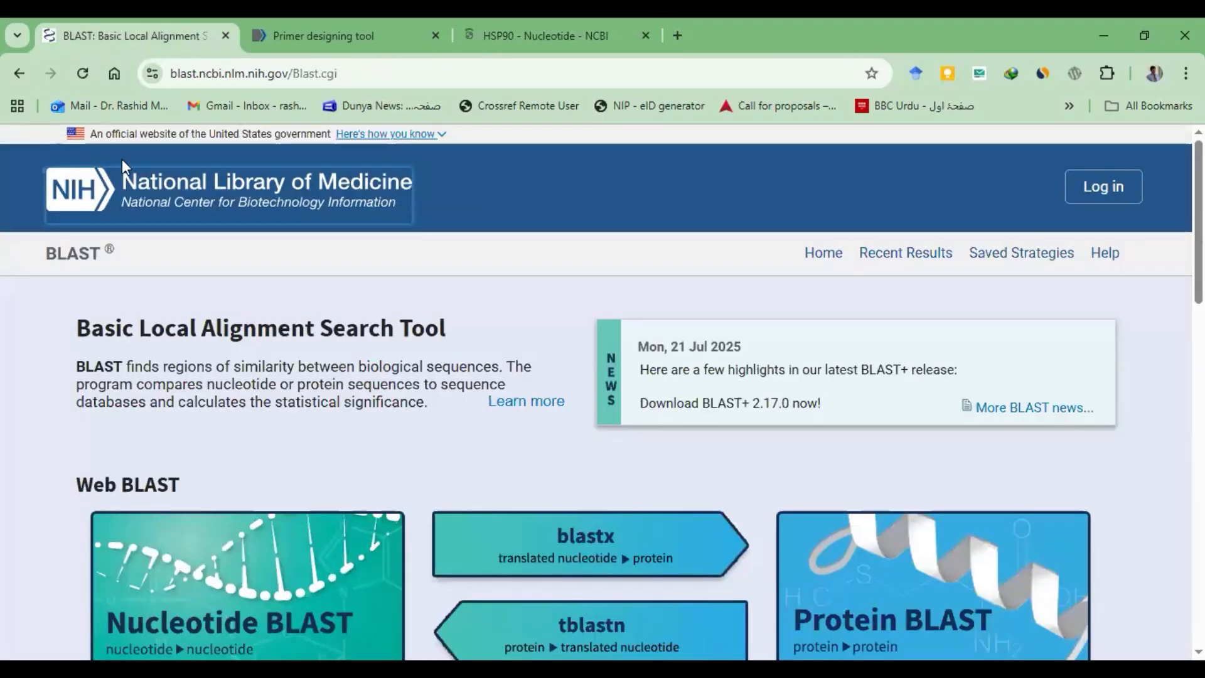
pyautogui.rightClick(90, 196)
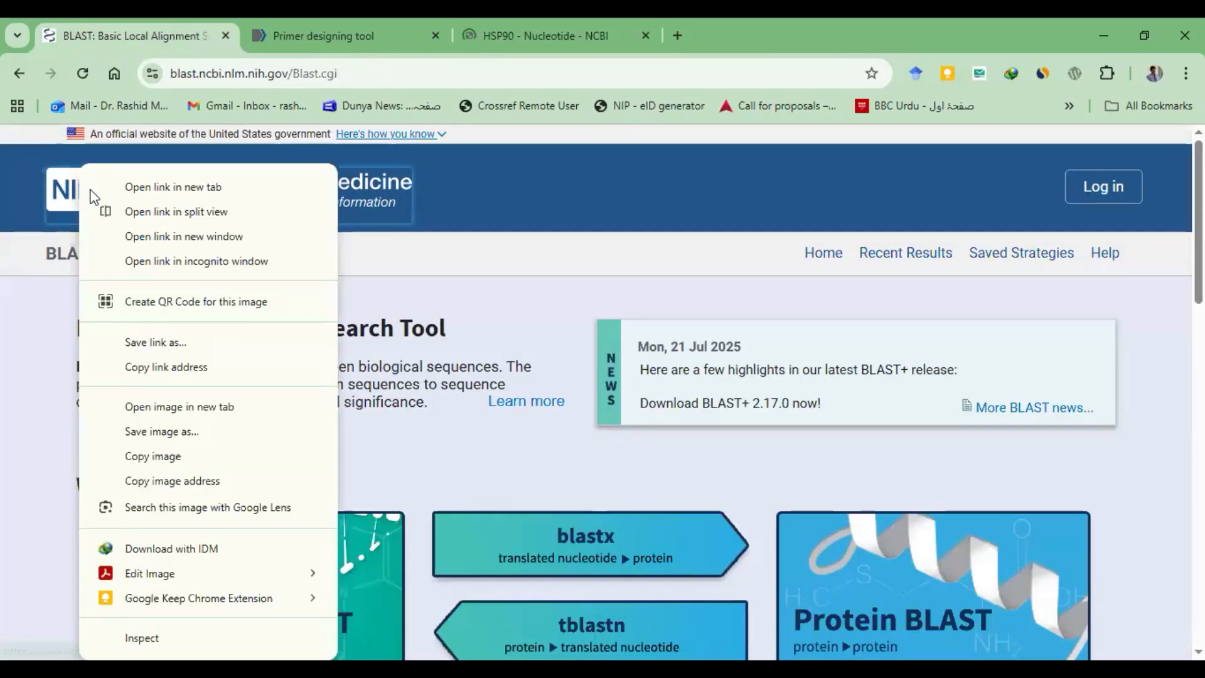
pyautogui.click(150, 194)
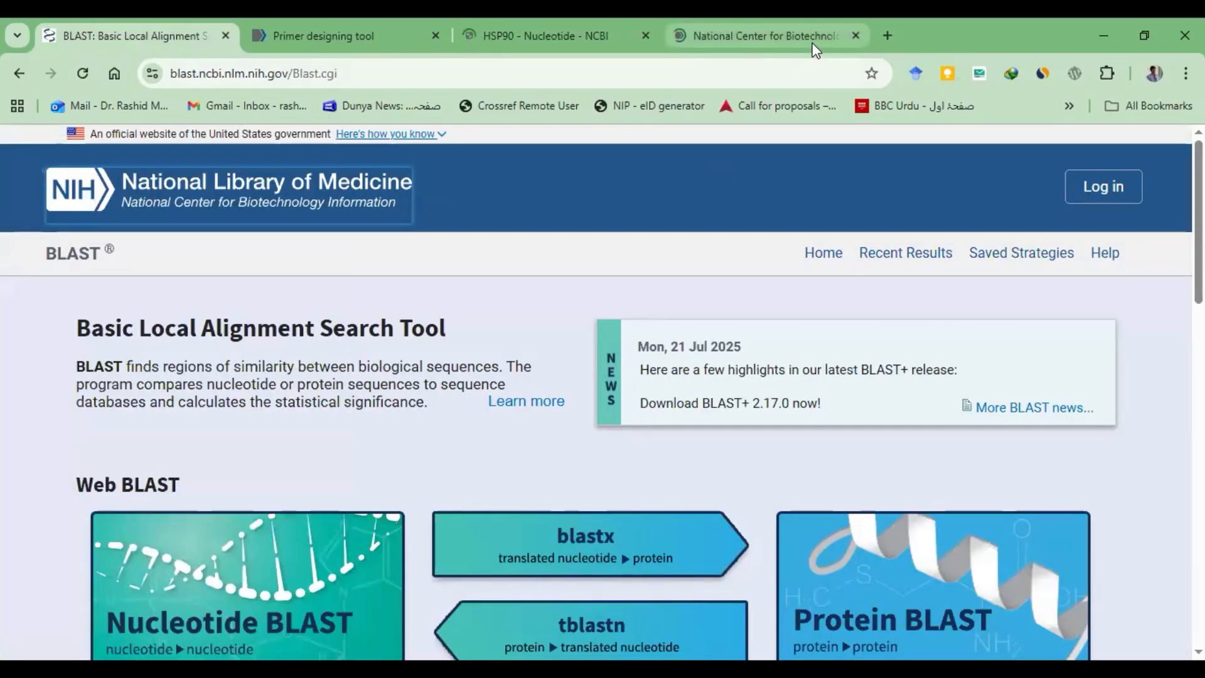
pyautogui.click(815, 44)
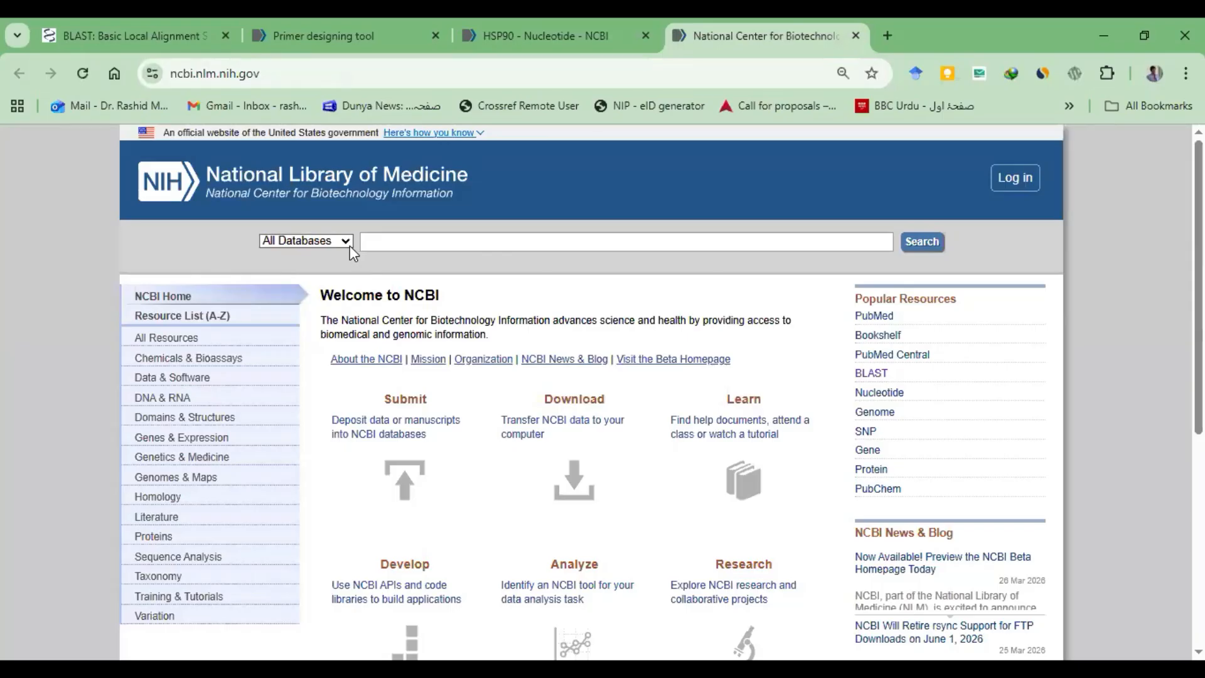
# Search all NCBI databases for HSP90.
pyautogui.click(416, 241)
pyautogui.write('HSP8')
pyautogui.press('BackSpace')
pyautogui.write('90')
pyautogui.click(932, 245)
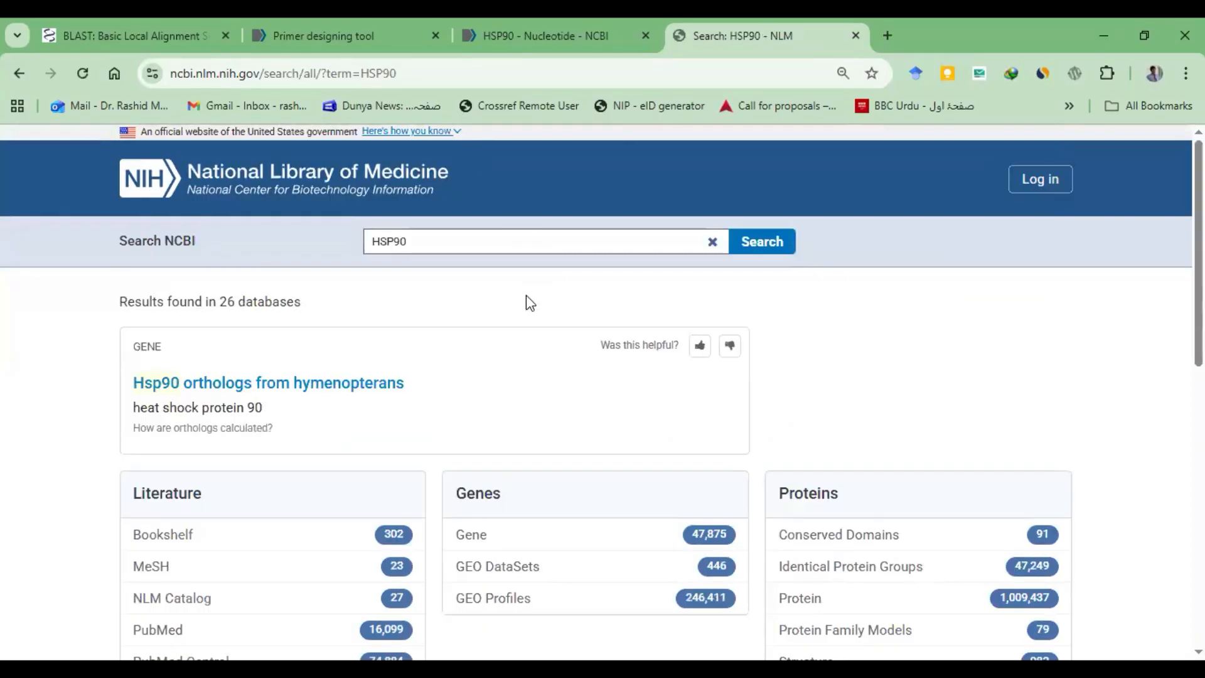
# Review the HSP90 results by database category, including Literature, Genes, Proteins, Genomes, Clinical and PubChem.
pyautogui.scroll(-1, 526, 295)
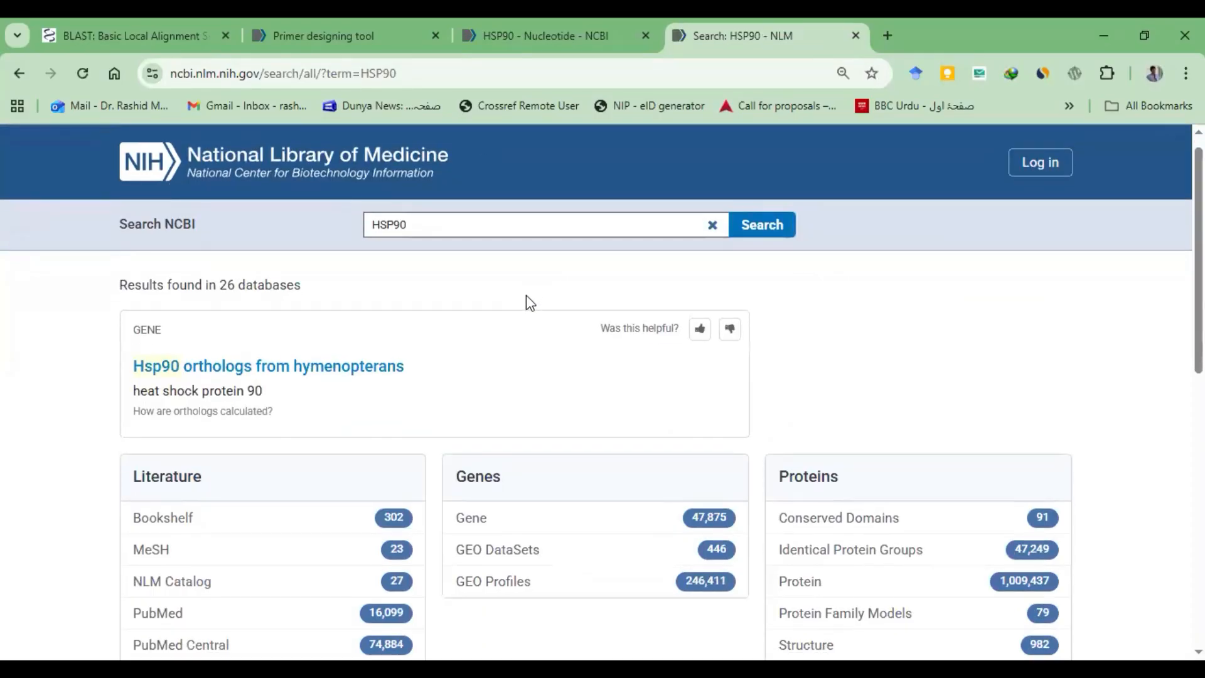
pyautogui.scroll(-2, 526, 295)
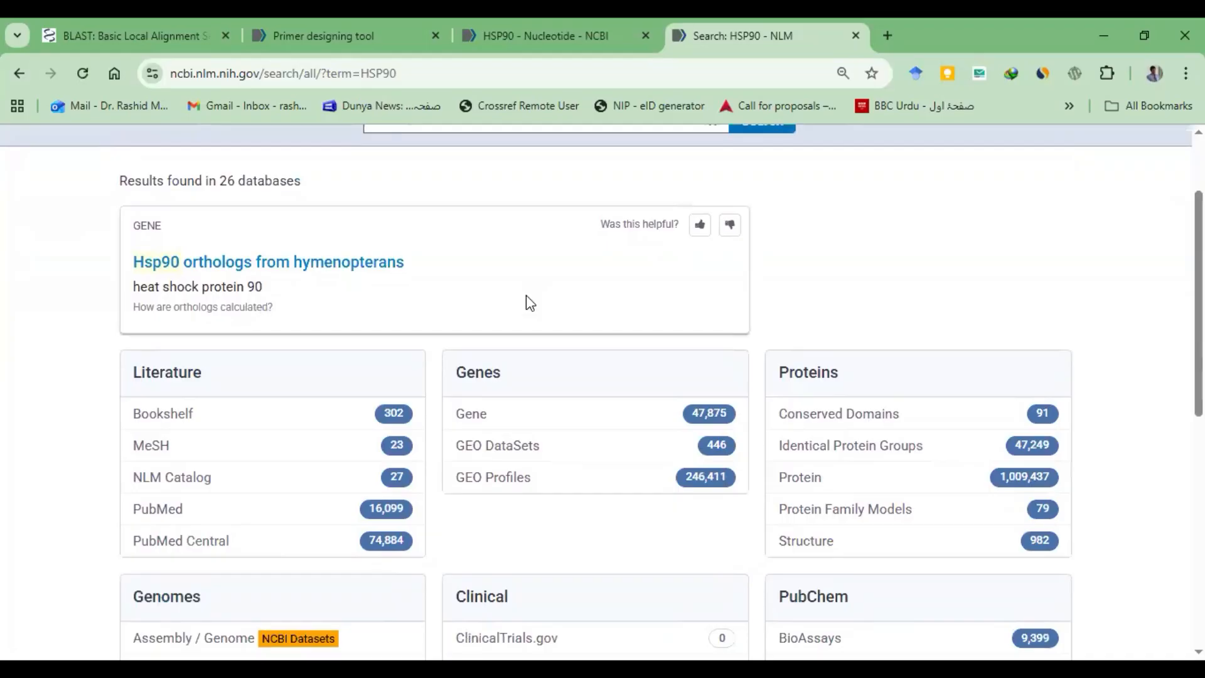
pyautogui.scroll(-1, 526, 296)
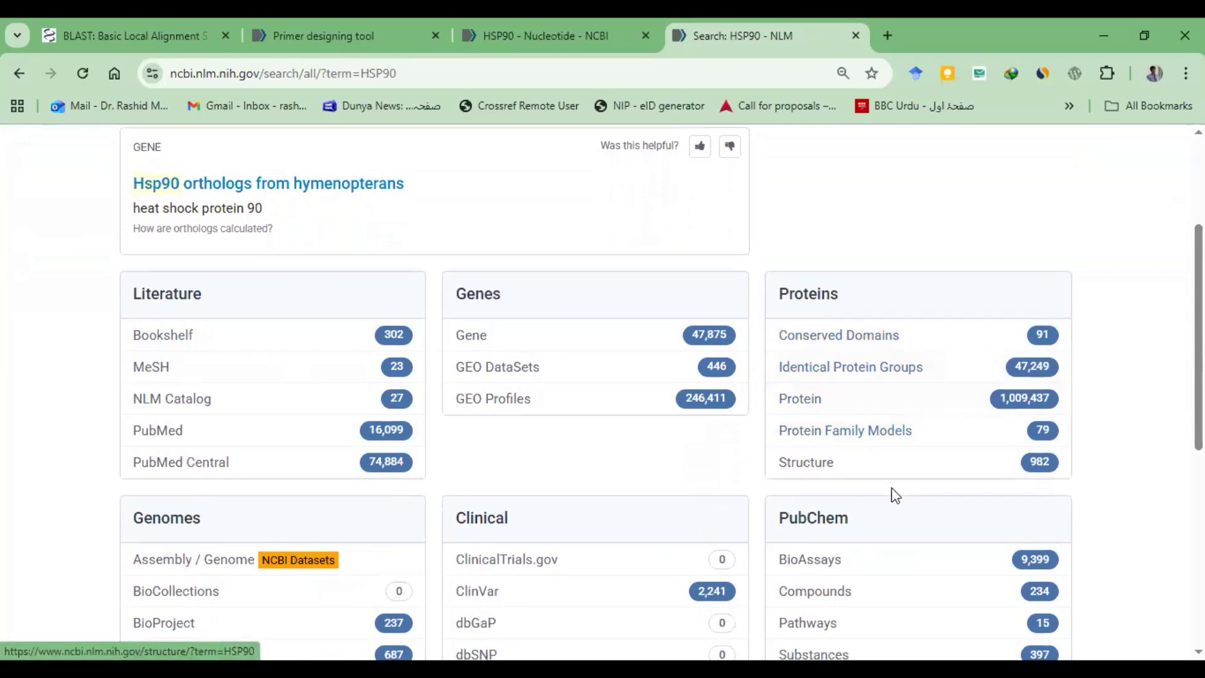
pyautogui.scroll(-2, 891, 491)
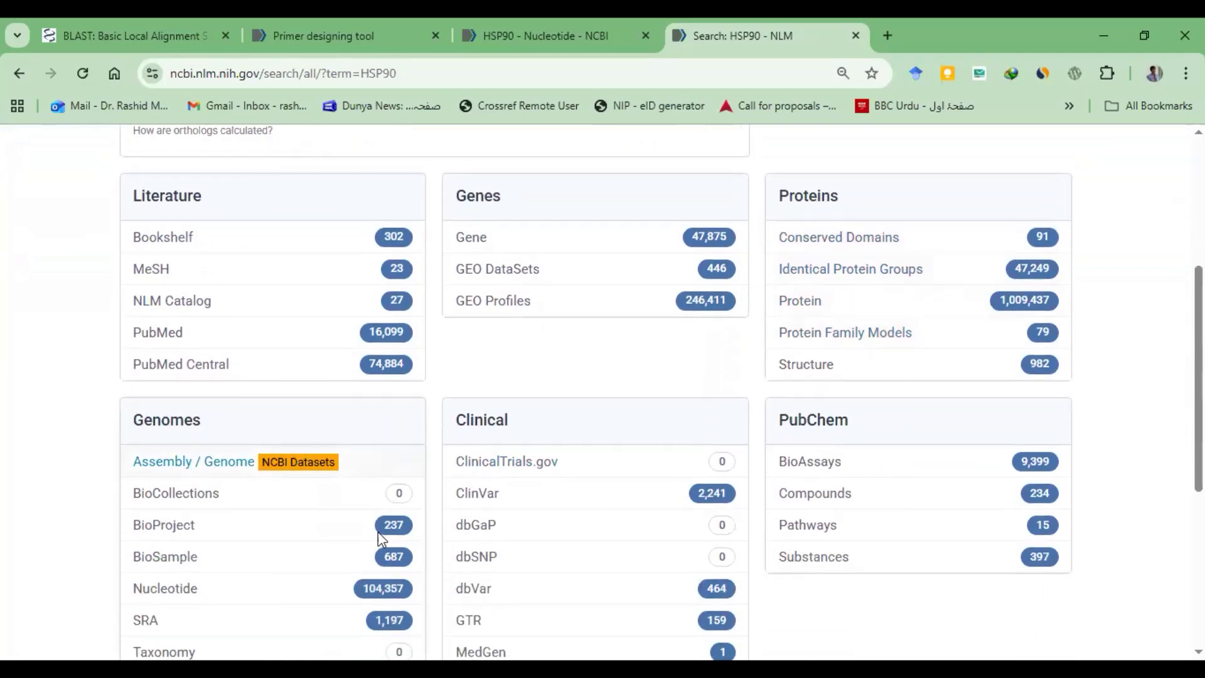
pyautogui.scroll(-3, 380, 533)
pyautogui.scroll(5, 378, 533)
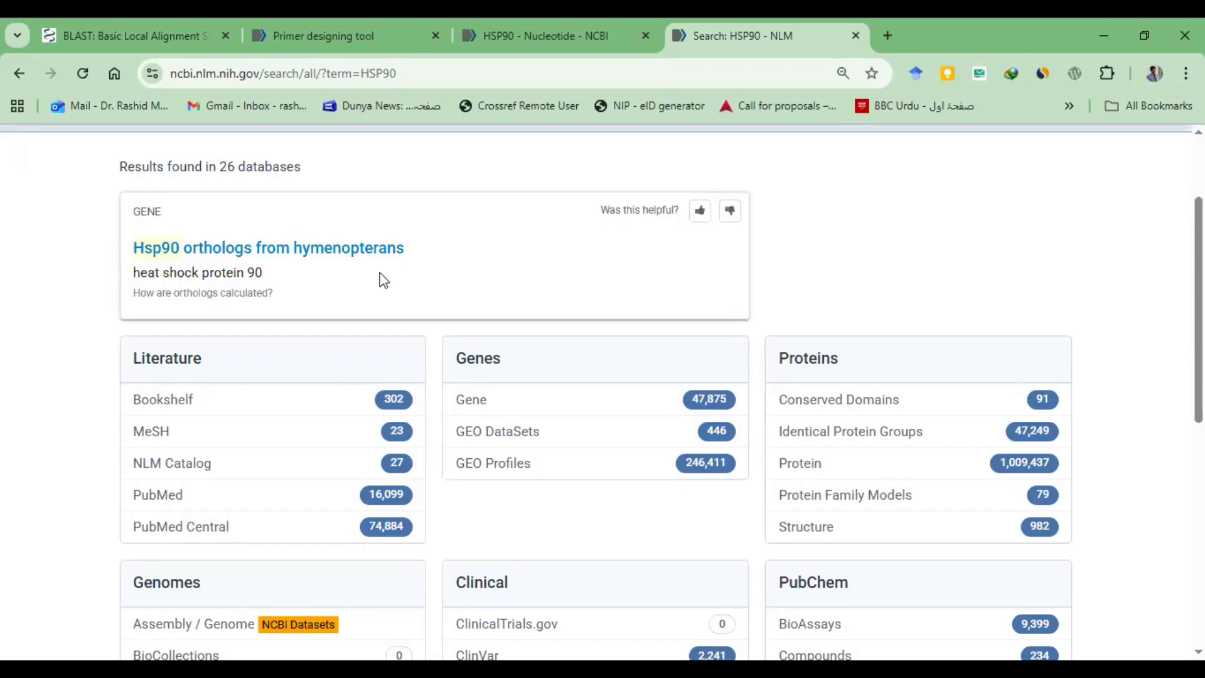
pyautogui.scroll(3, 378, 272)
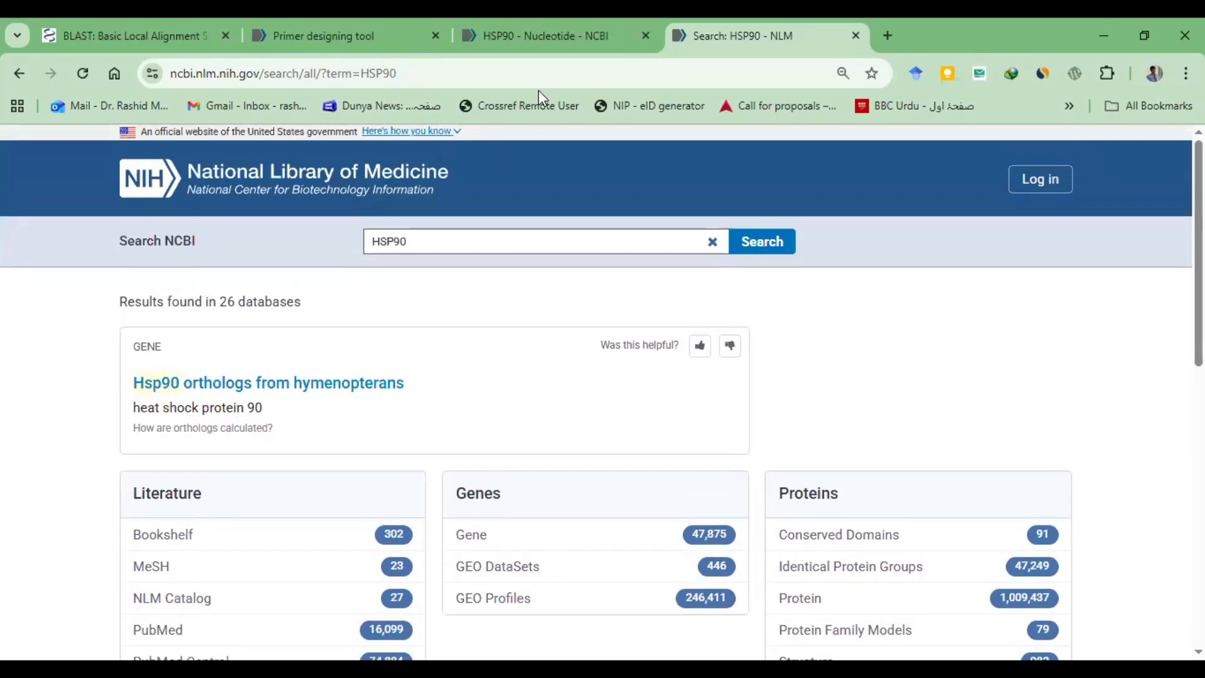
# Narrow the HSP90 Nucleotide results to Oryza sativa and open the HSP90 mRNA complete cds record AB037681.1 in a new tab.
pyautogui.click(531, 44)
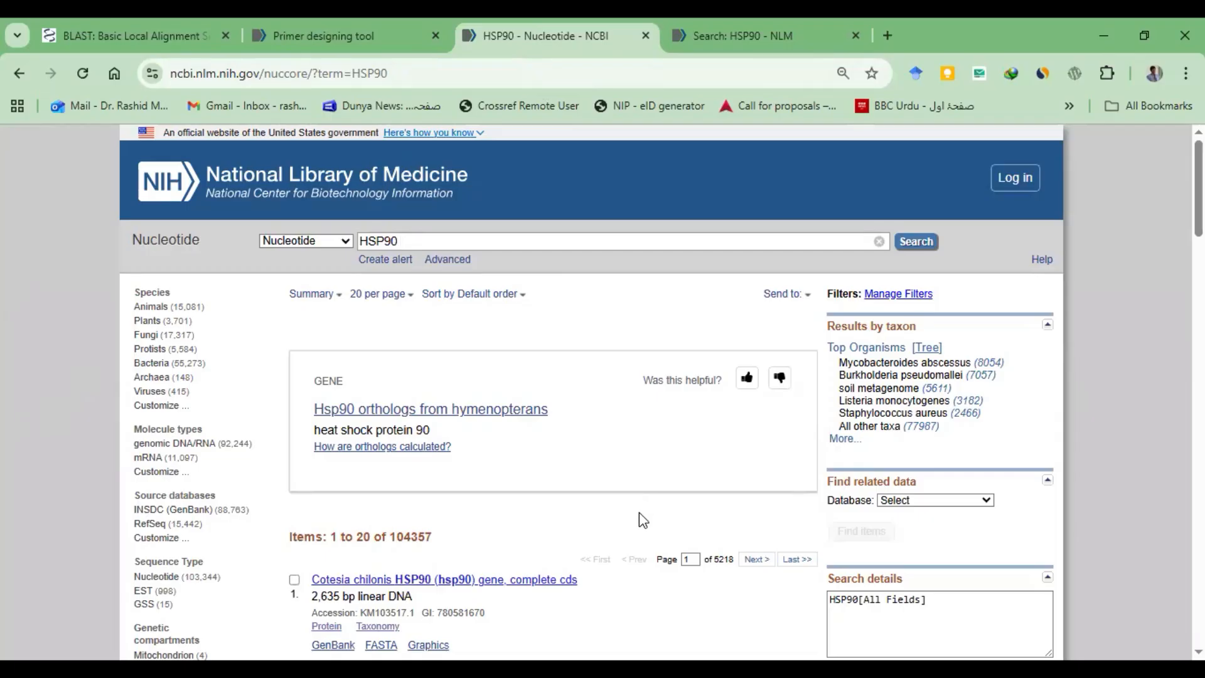
pyautogui.scroll(-2, 639, 512)
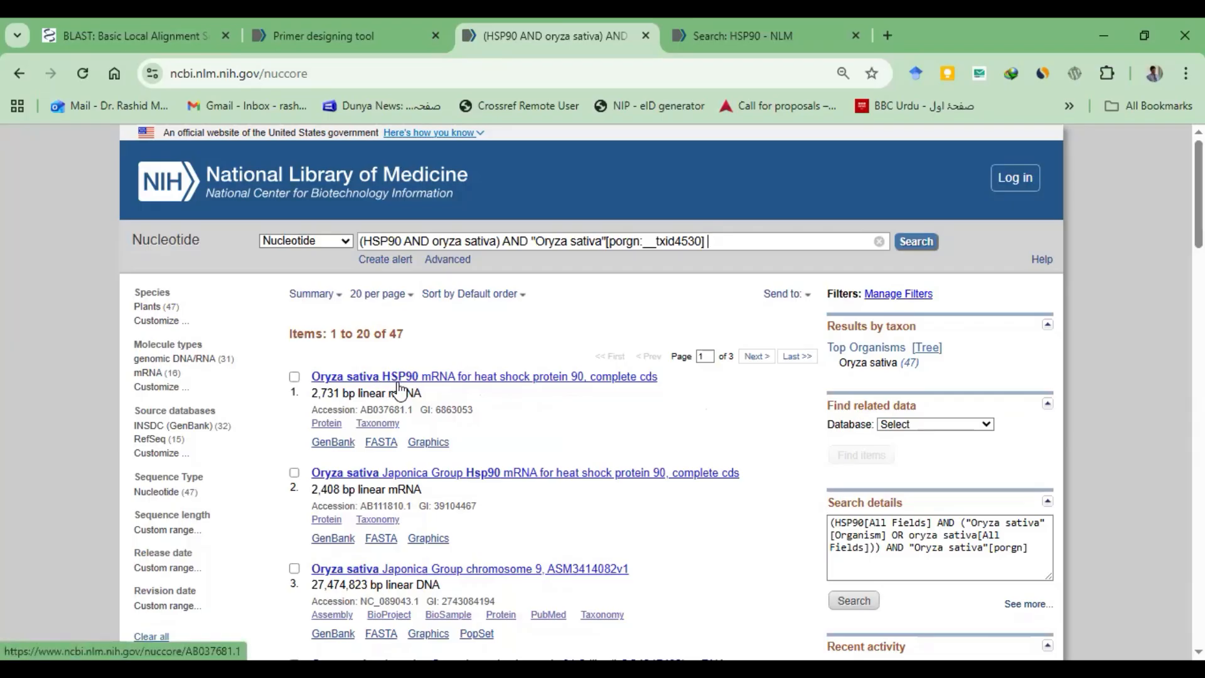
pyautogui.rightClick(460, 384)
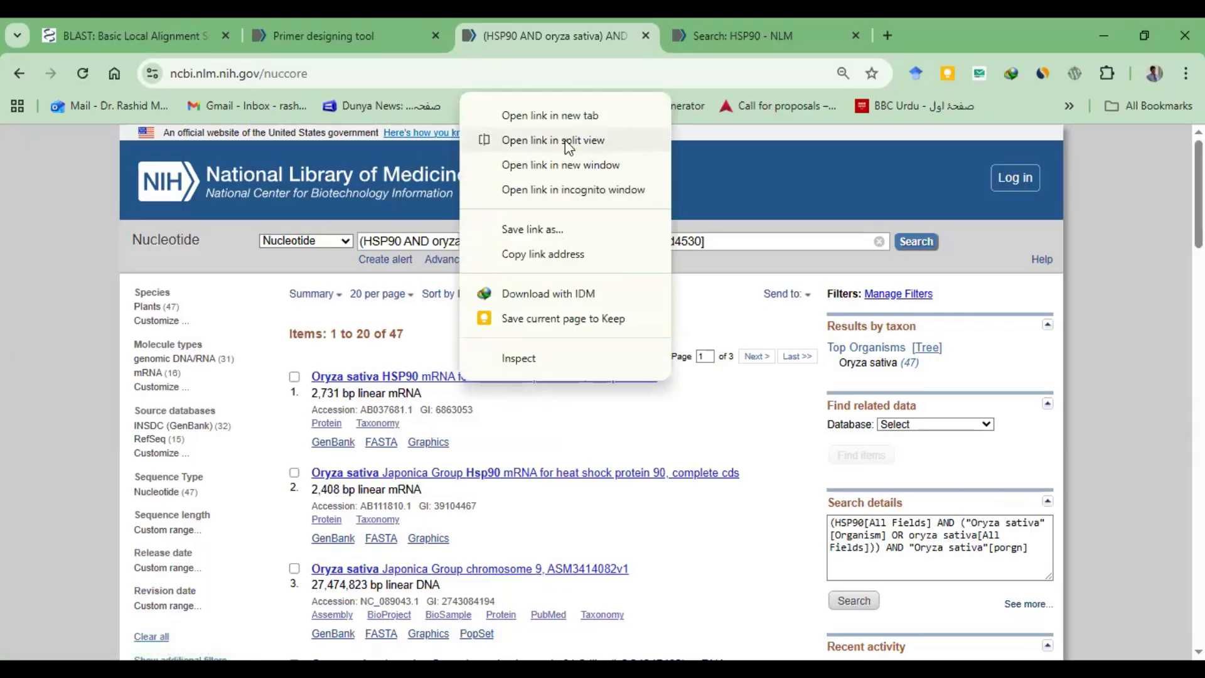
pyautogui.click(570, 119)
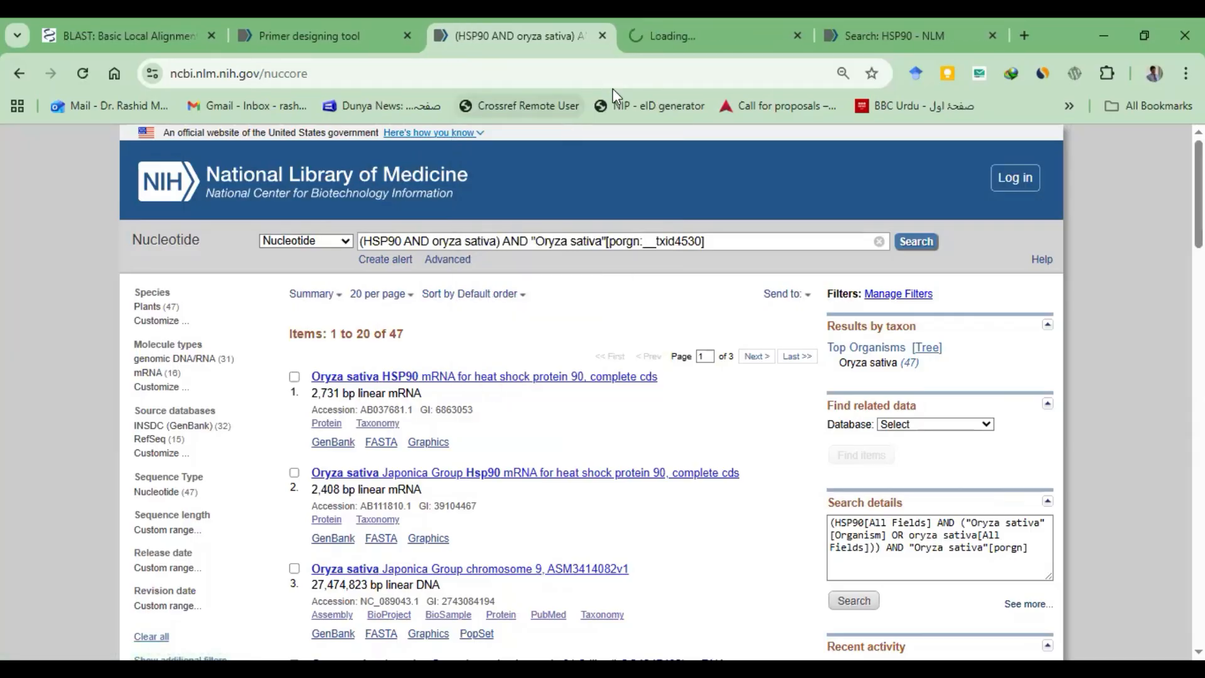
pyautogui.click(660, 42)
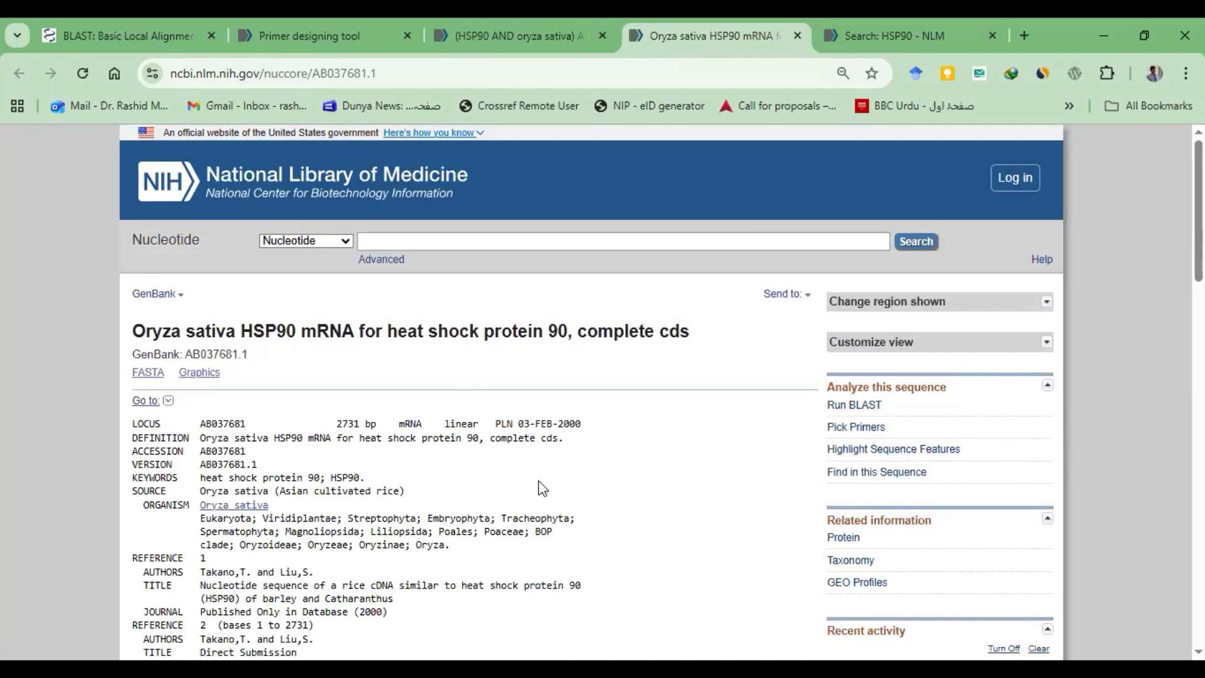
# Examine the GenBank record's features, CDS translation and complete ORIGIN nucleotide sequence.
pyautogui.scroll(-6, 537, 489)
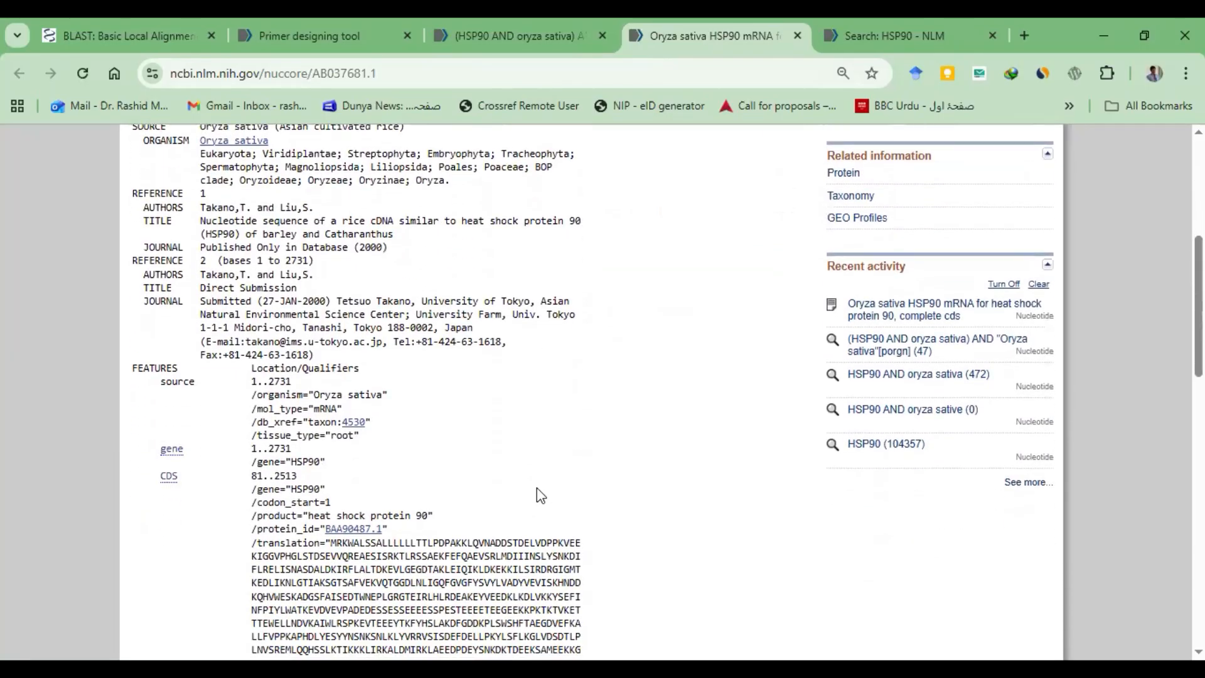
pyautogui.scroll(-2, 537, 488)
pyautogui.scroll(-2, 538, 489)
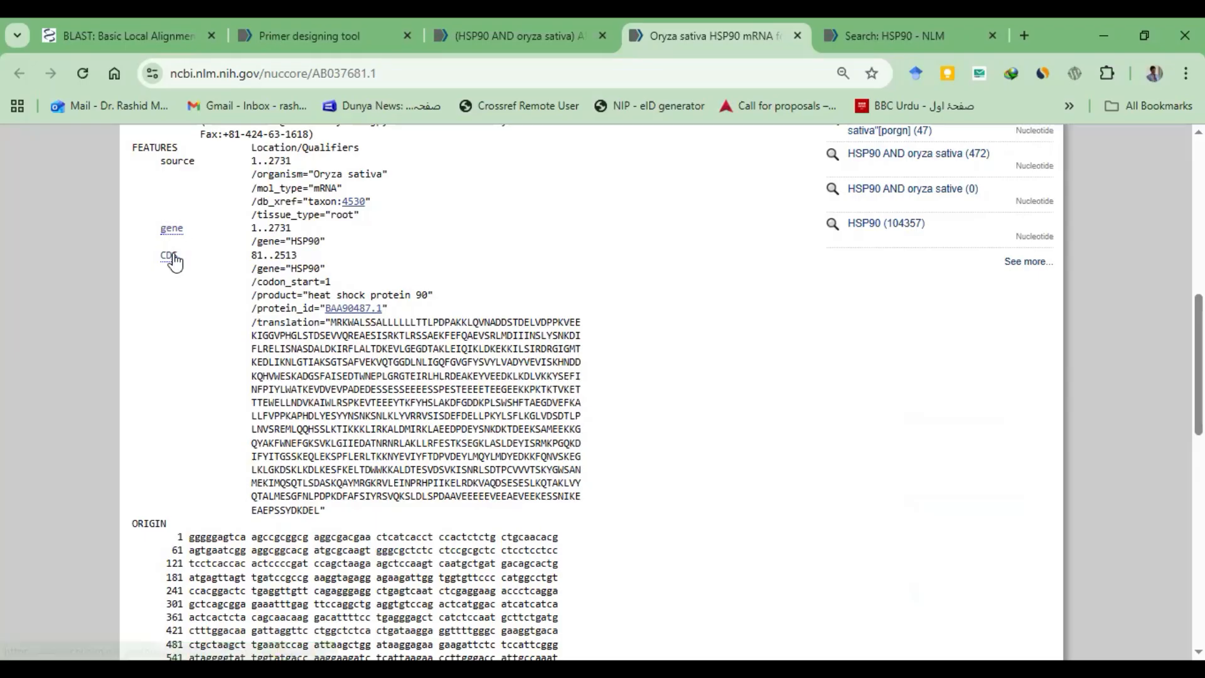
pyautogui.scroll(-2, 245, 471)
pyautogui.scroll(-4, 245, 471)
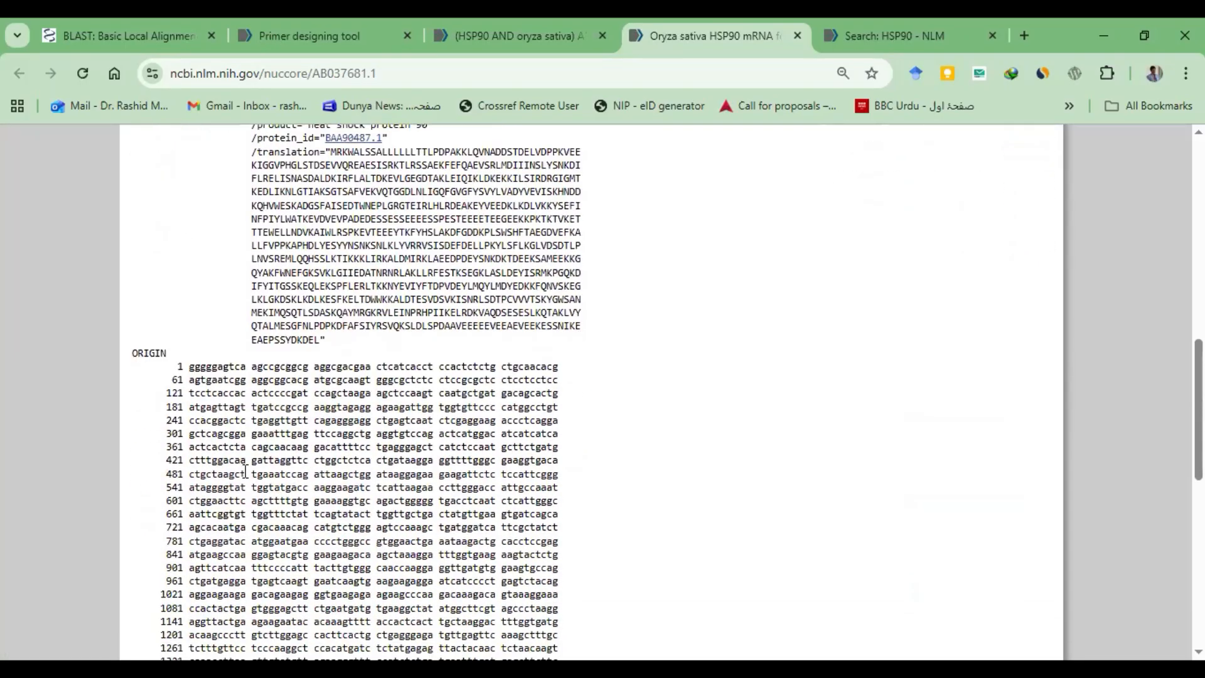
pyautogui.scroll(3, 245, 471)
pyautogui.scroll(-6, 246, 471)
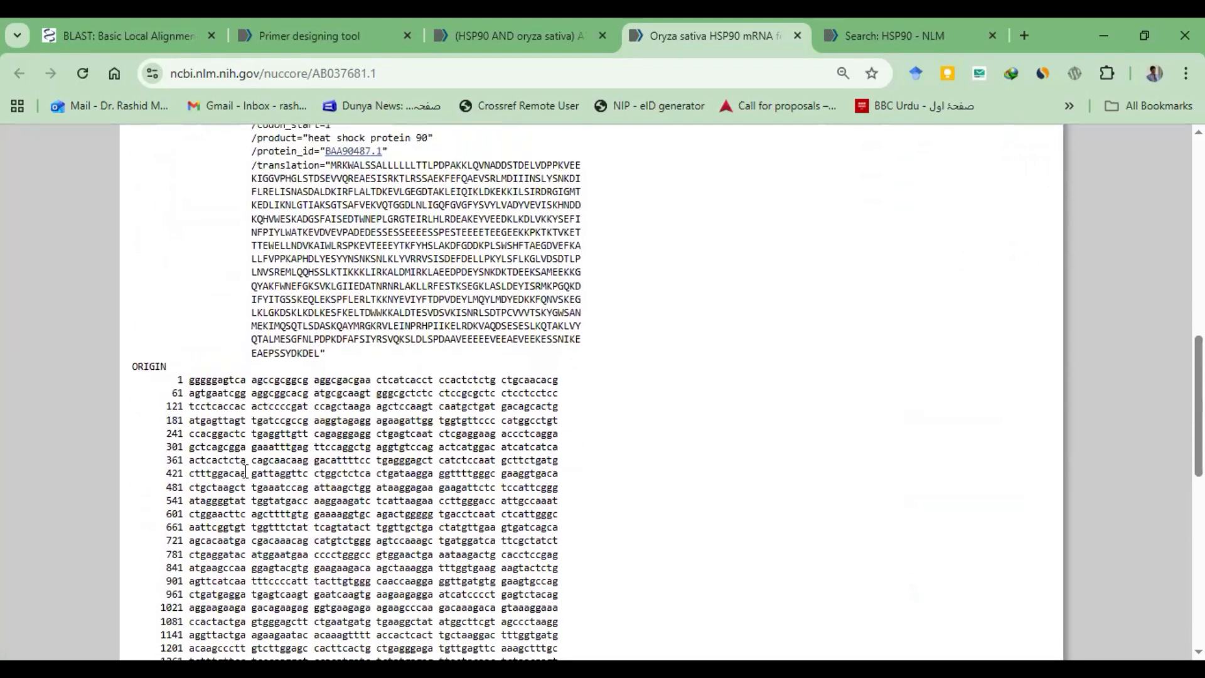
pyautogui.scroll(-2, 245, 471)
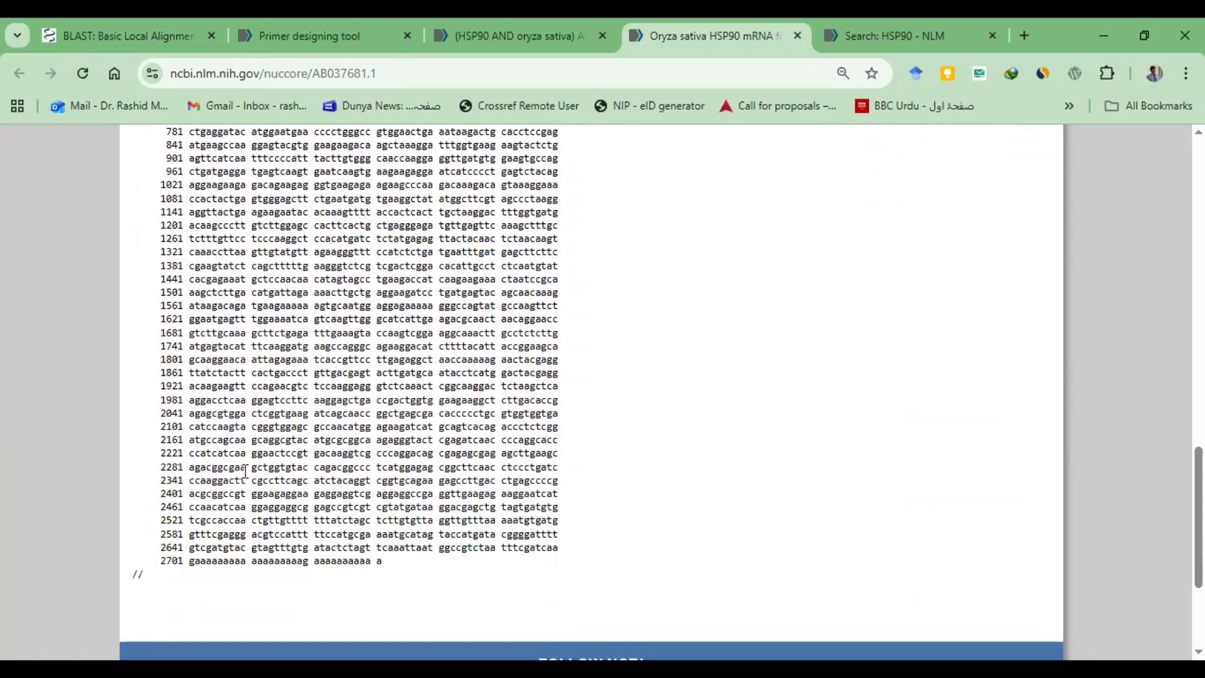
# Examine the gene and CDS entries in the record's feature table, marking the text from the gene range to the product name.
pyautogui.scroll(9, 245, 471)
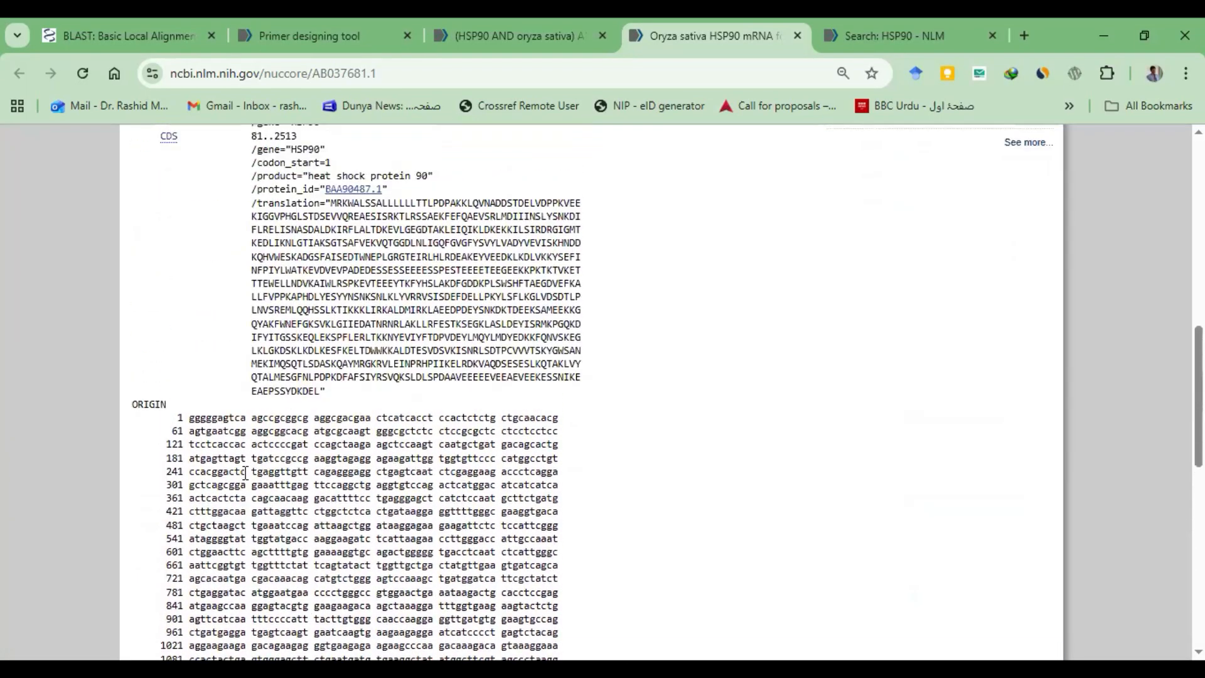
pyautogui.scroll(1, 245, 473)
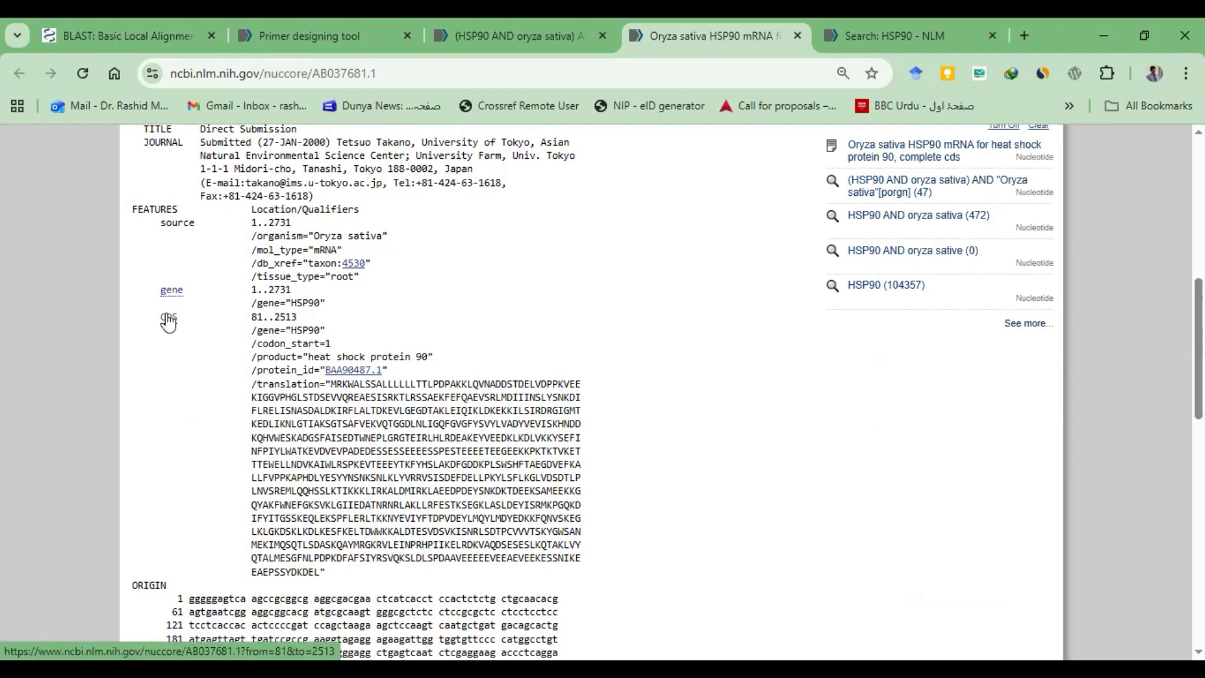
pyautogui.scroll(-2, 195, 386)
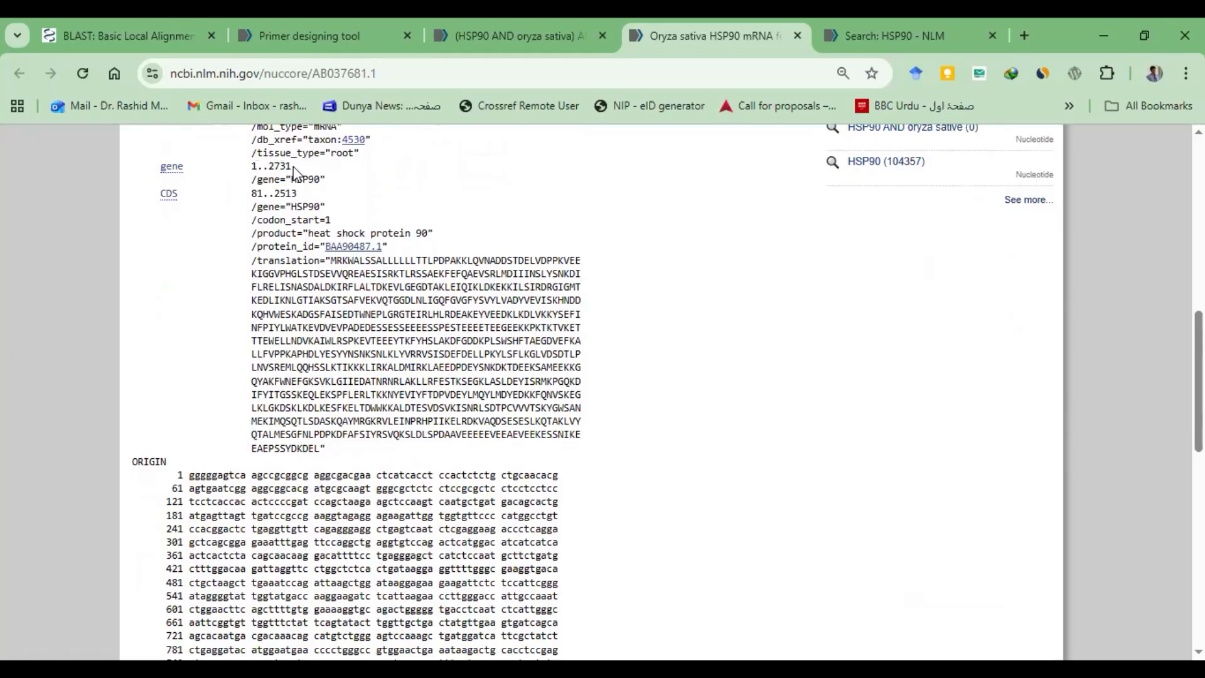
pyautogui.moveTo(292, 166); pyautogui.dragTo(258, 246)
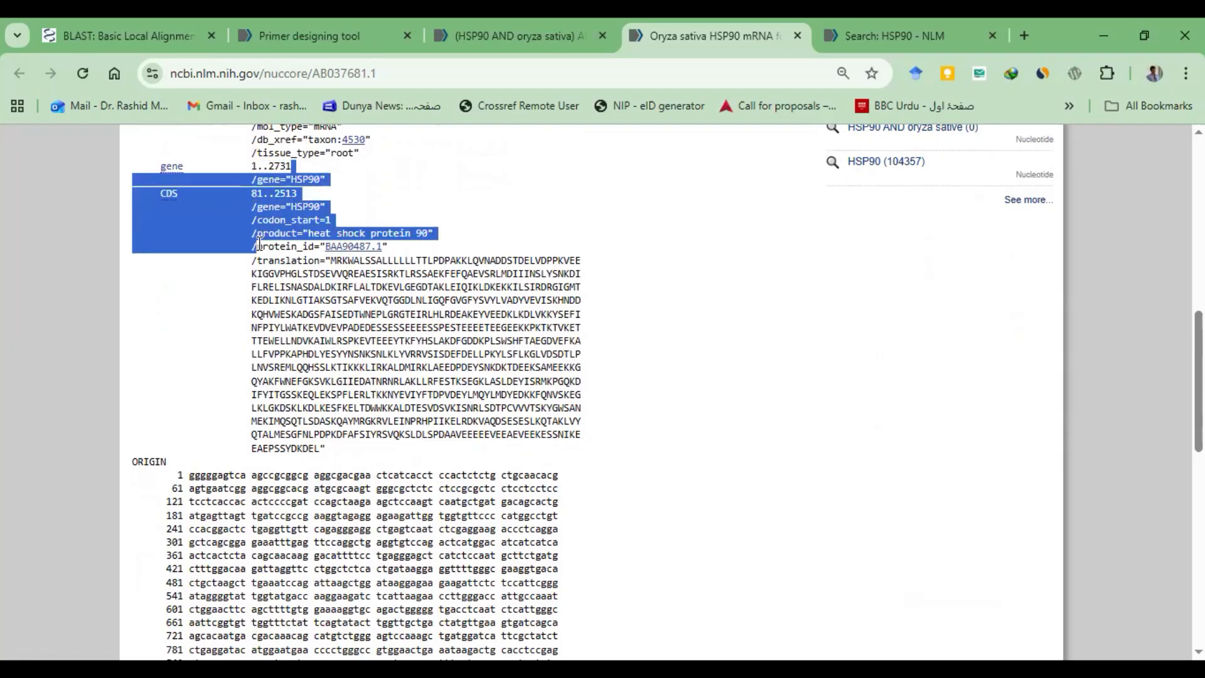
pyautogui.click(259, 244)
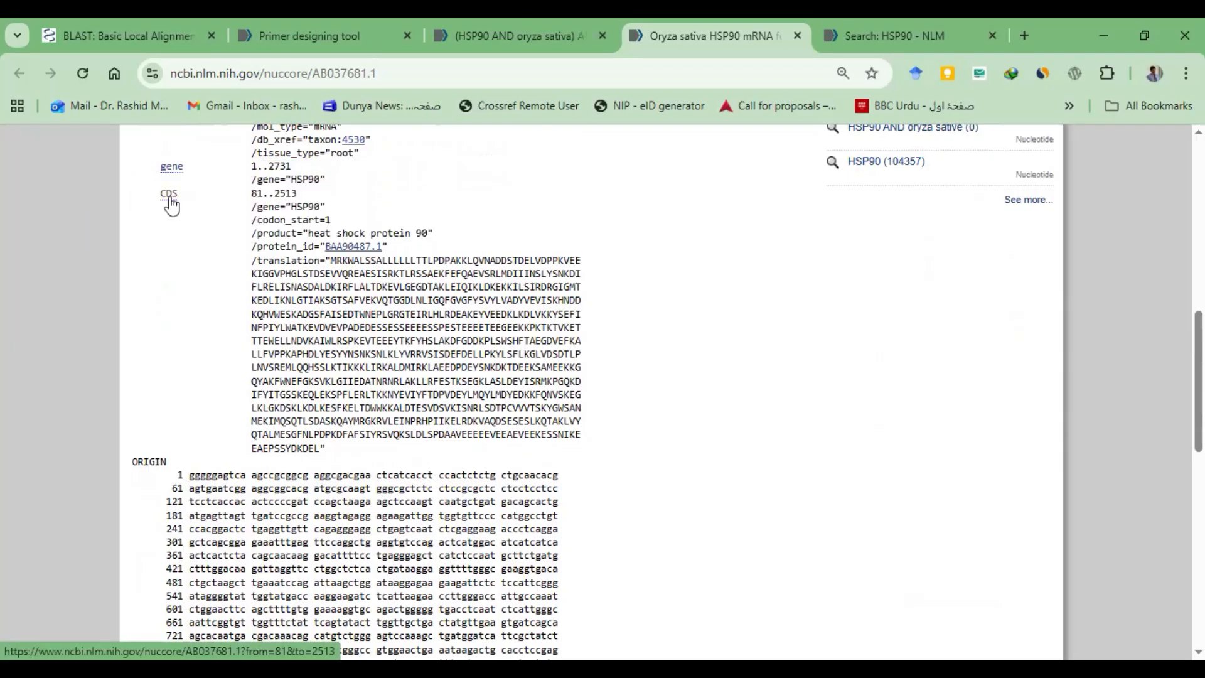
# Highlight the CDS feature within the ORIGIN sequence and inspect the coding region from beginning to end.
pyautogui.click(169, 195)
pyautogui.scroll(-2, 475, 483)
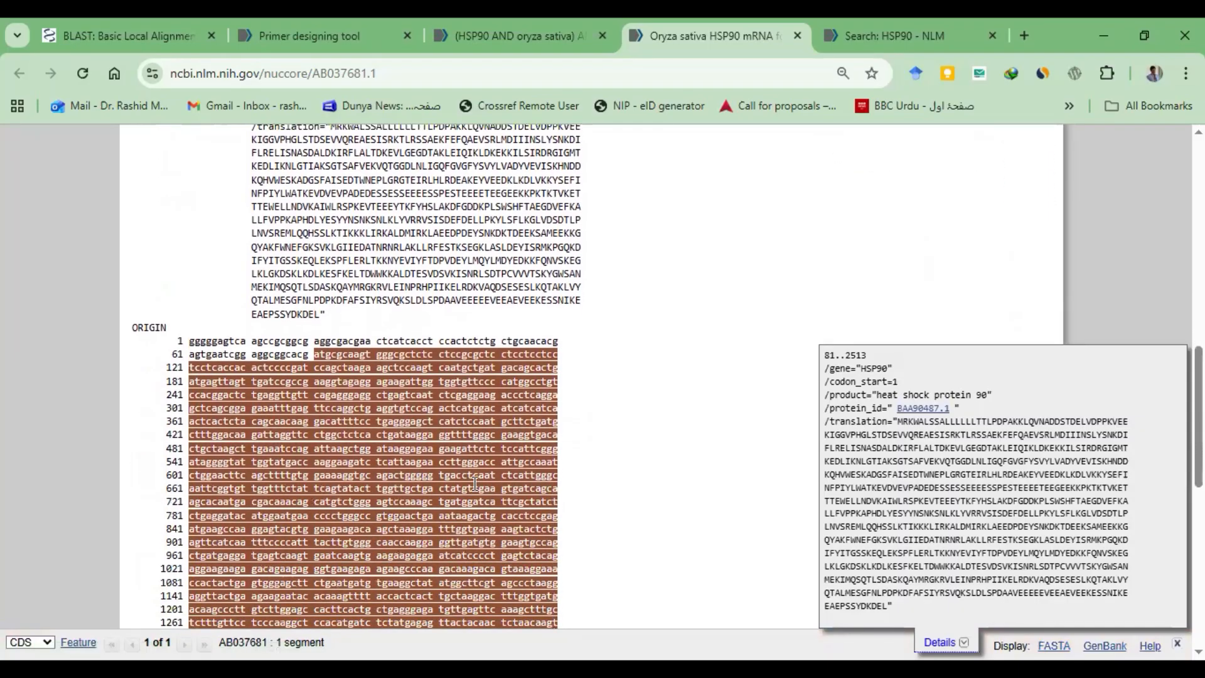
pyautogui.scroll(-3, 475, 483)
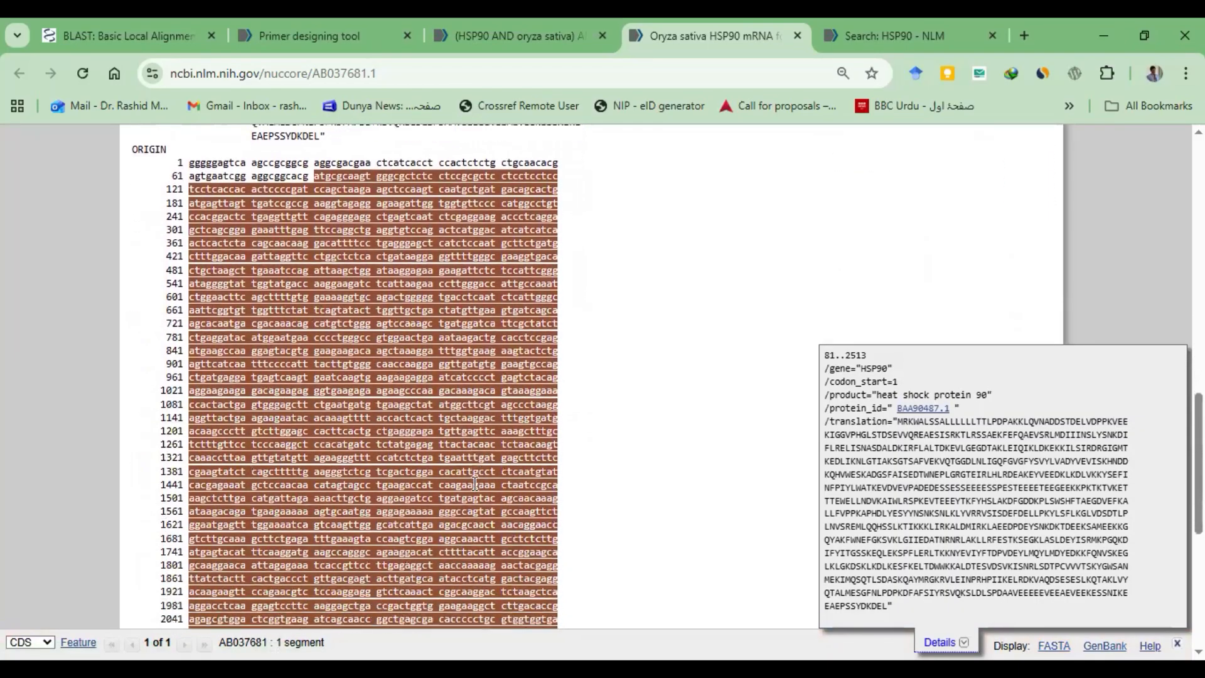
pyautogui.scroll(-4, 475, 483)
pyautogui.scroll(-1, 475, 483)
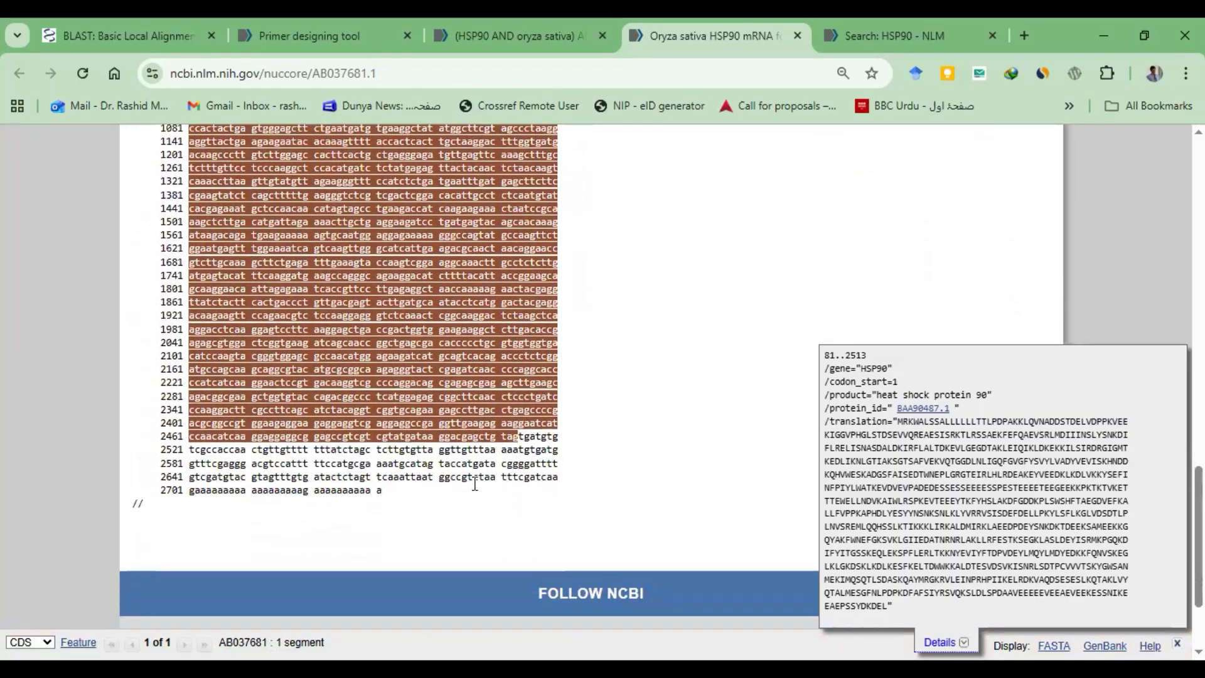
pyautogui.scroll(8, 475, 483)
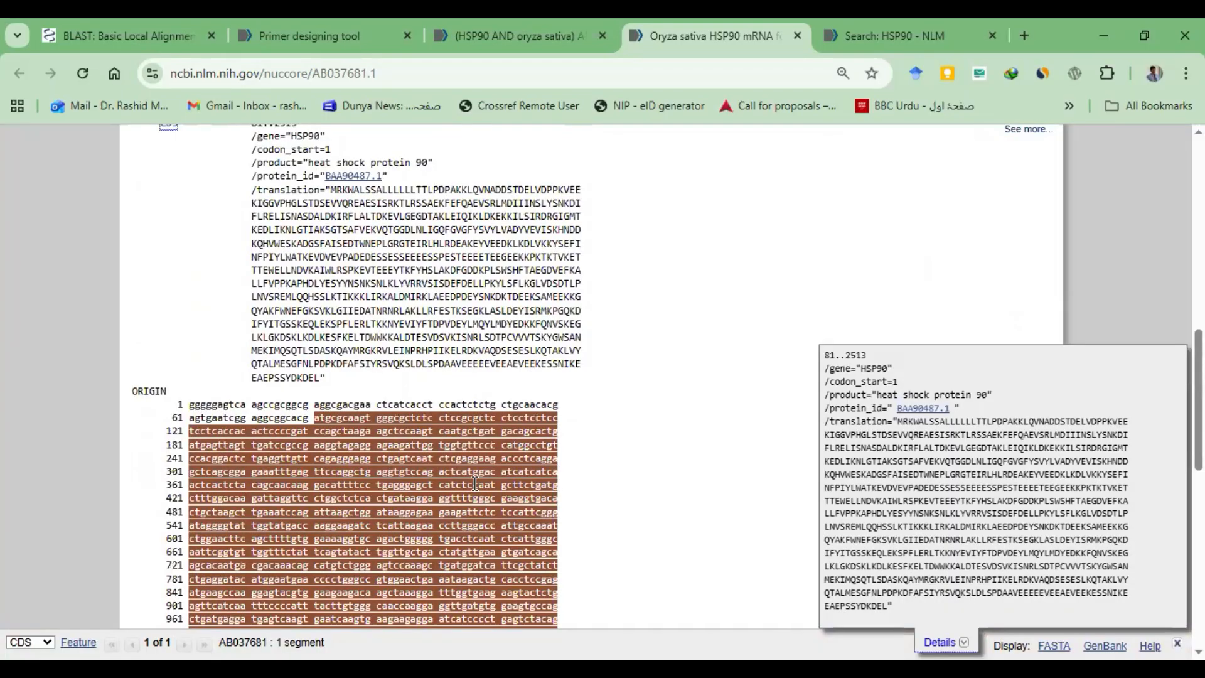
pyautogui.scroll(-7, 475, 484)
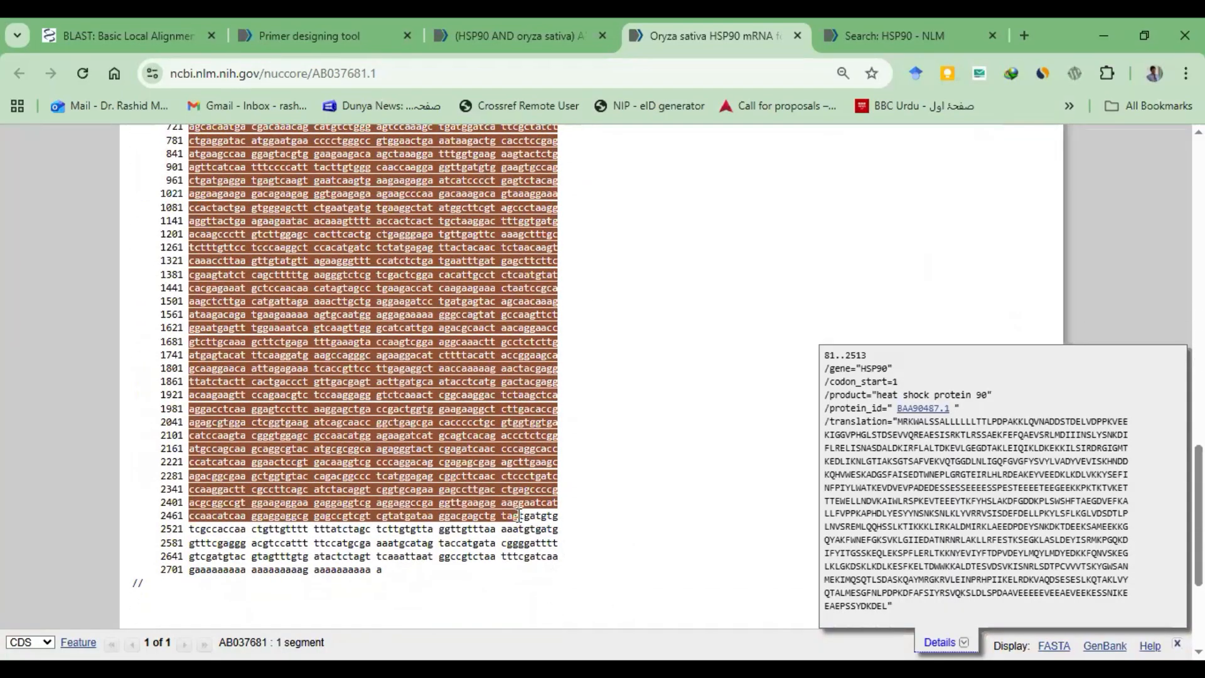
# Select the unhighlighted bases after the coding region, through the end of the ORIGIN sequence.
pyautogui.moveTo(520, 515); pyautogui.dragTo(579, 595)
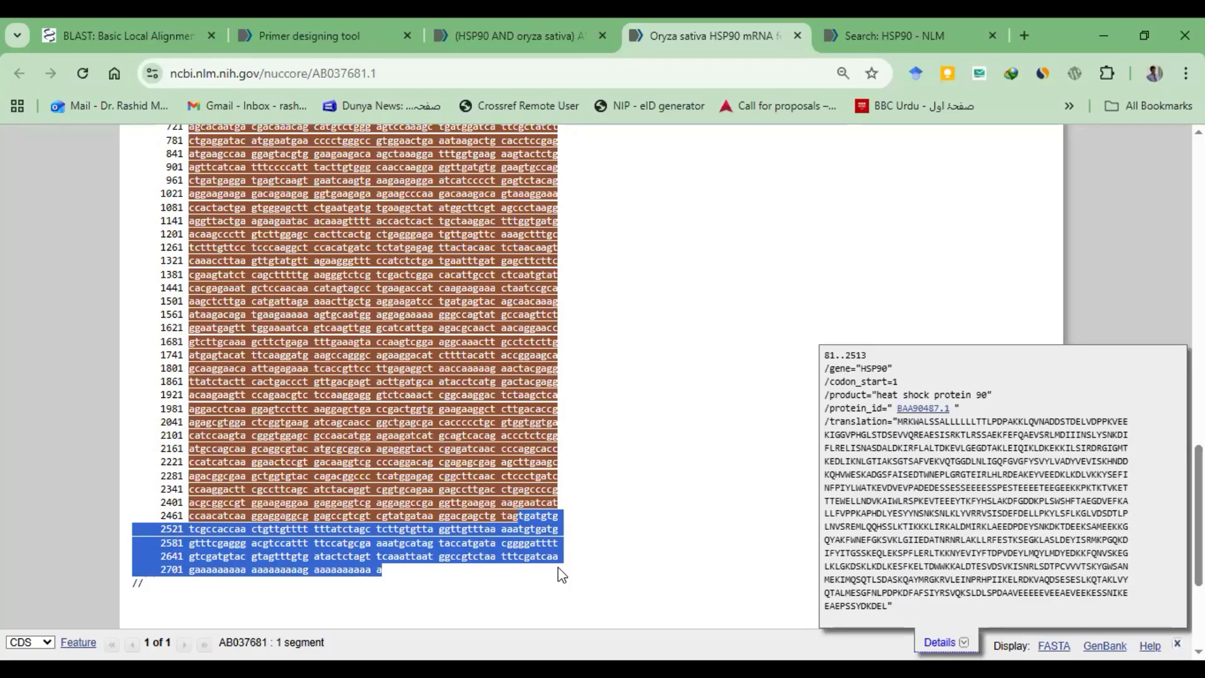
pyautogui.scroll(2, 561, 574)
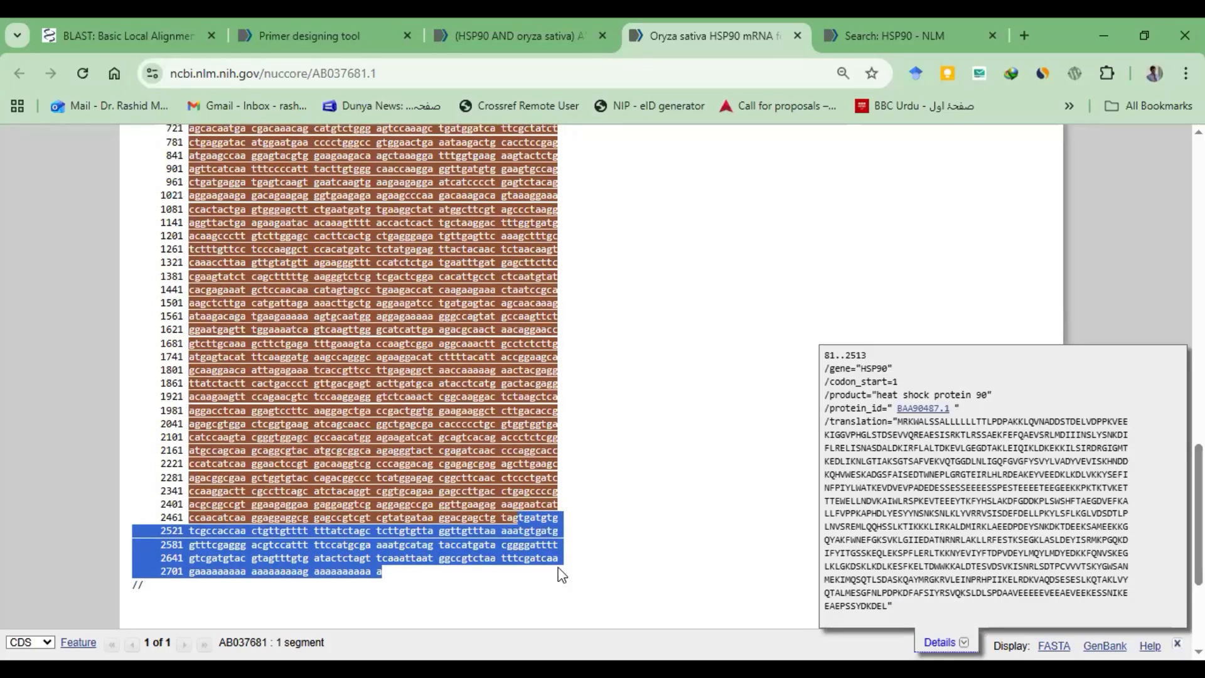
pyautogui.scroll(3, 560, 575)
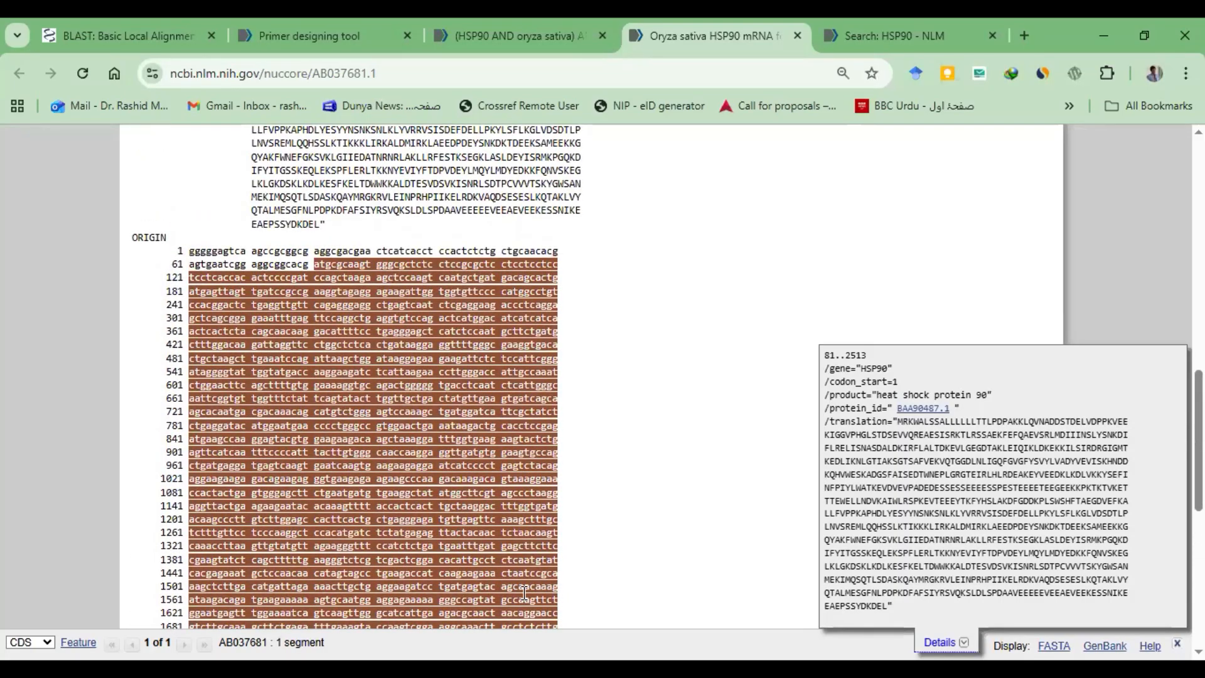
# Select the unhighlighted bases before the coding region at the start of the ORIGIN sequence, then clear the selection.
pyautogui.rightClick(522, 377)
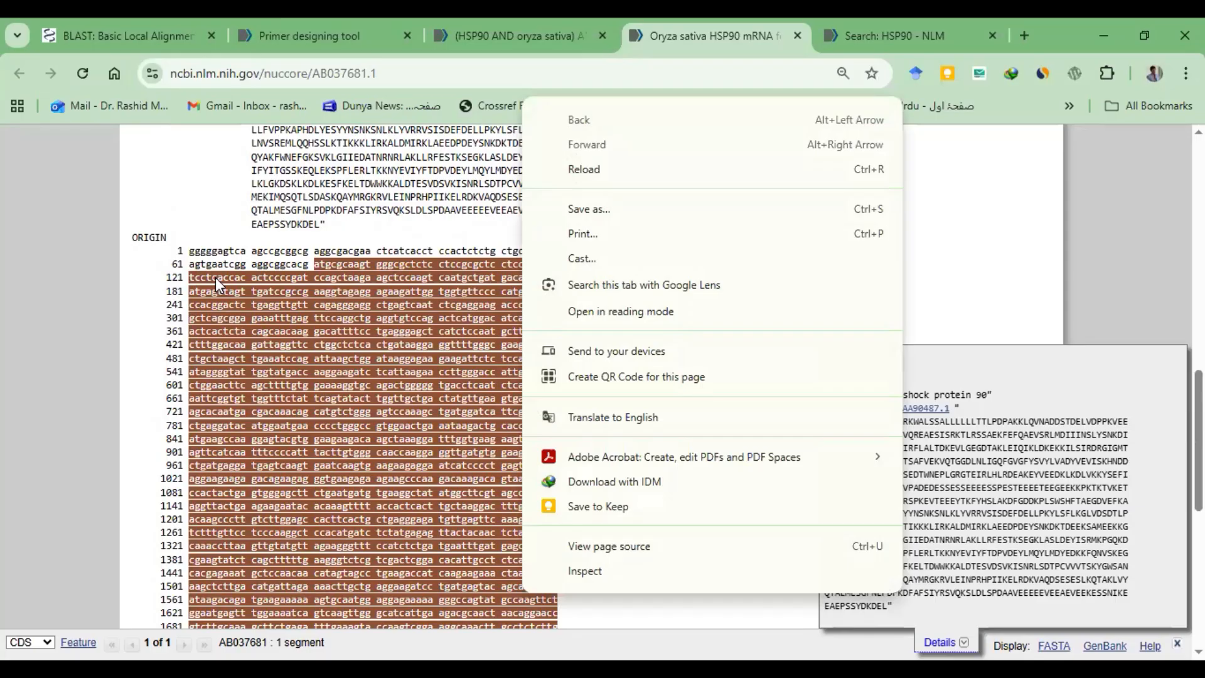
pyautogui.click(189, 246)
pyautogui.moveTo(189, 246); pyautogui.dragTo(313, 267)
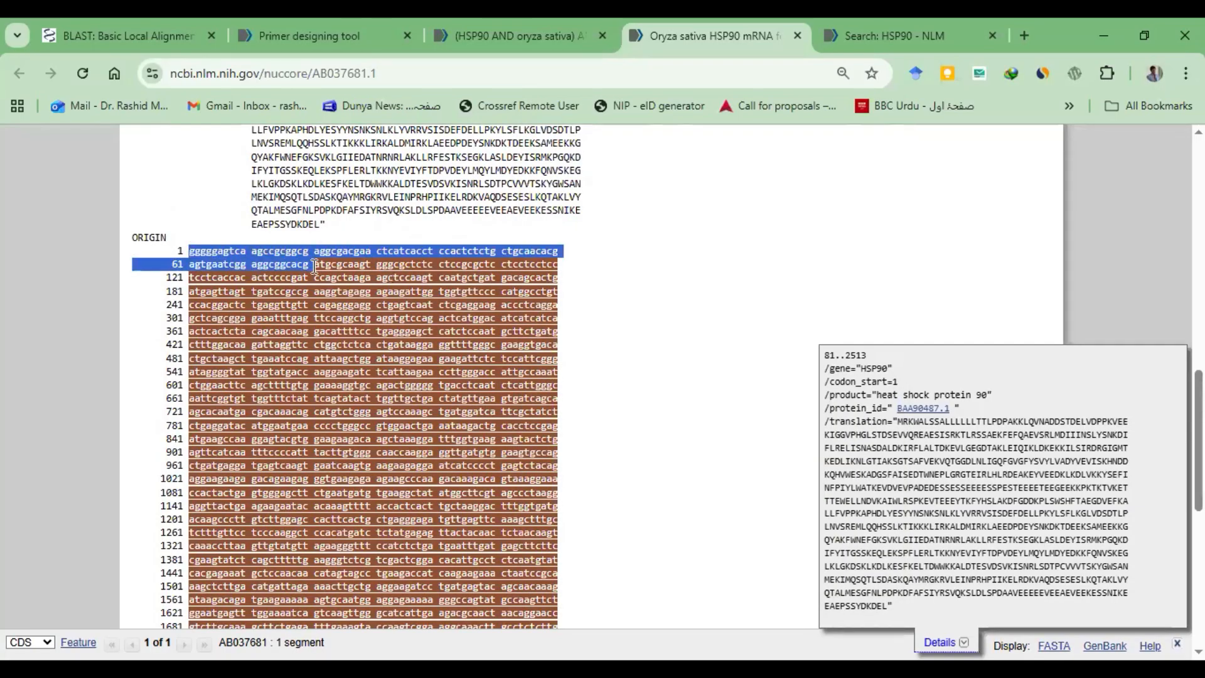
pyautogui.click(314, 266)
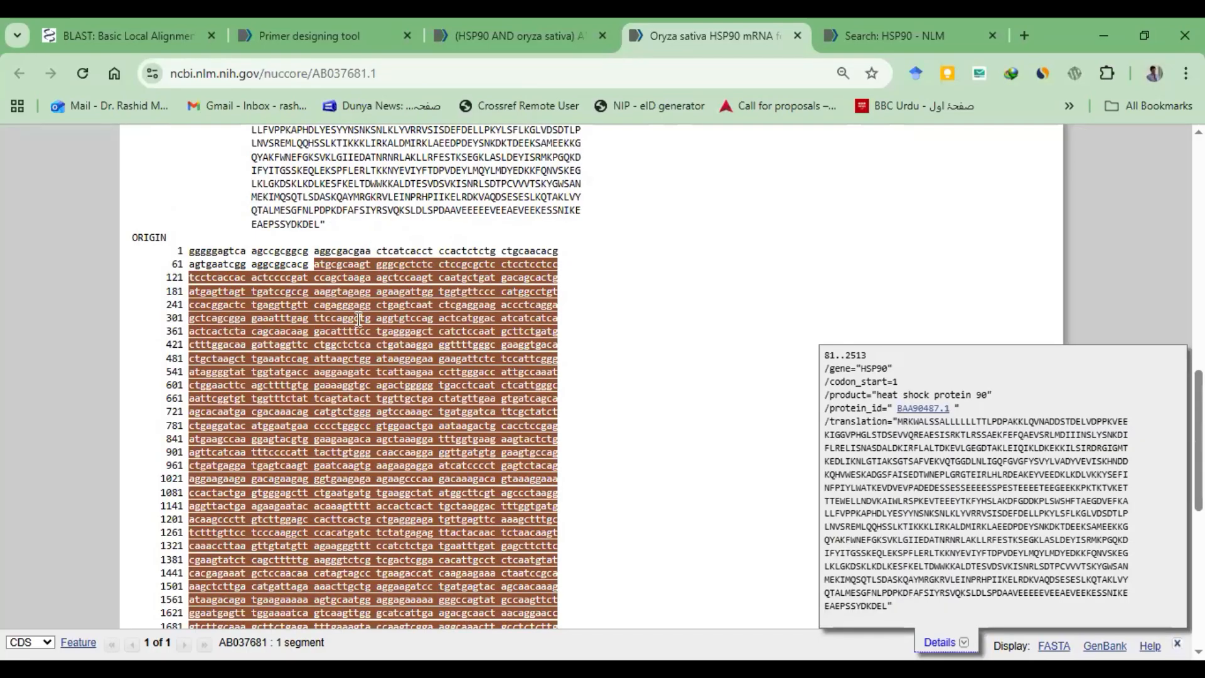
# Look over the highlighted coding region and select the full amino acid translation in the CDS feature, then clear the selection.
pyautogui.scroll(-5, 416, 364)
pyautogui.scroll(-3, 415, 364)
pyautogui.scroll(5, 415, 365)
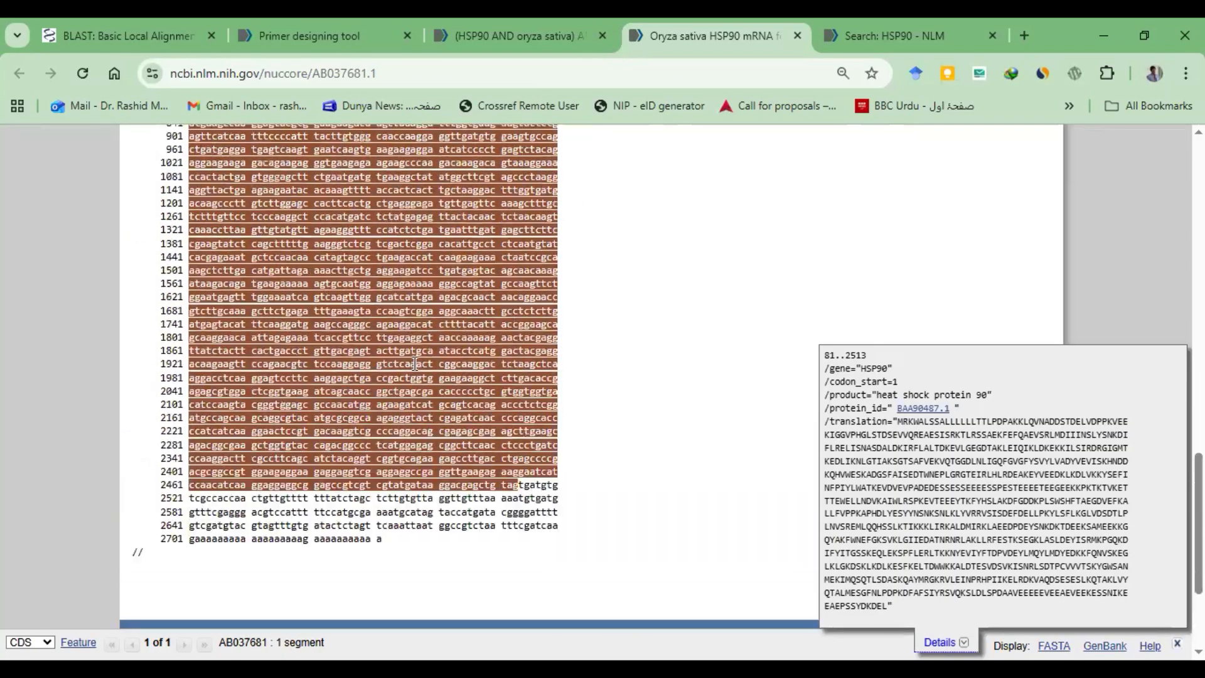
pyautogui.scroll(10, 415, 364)
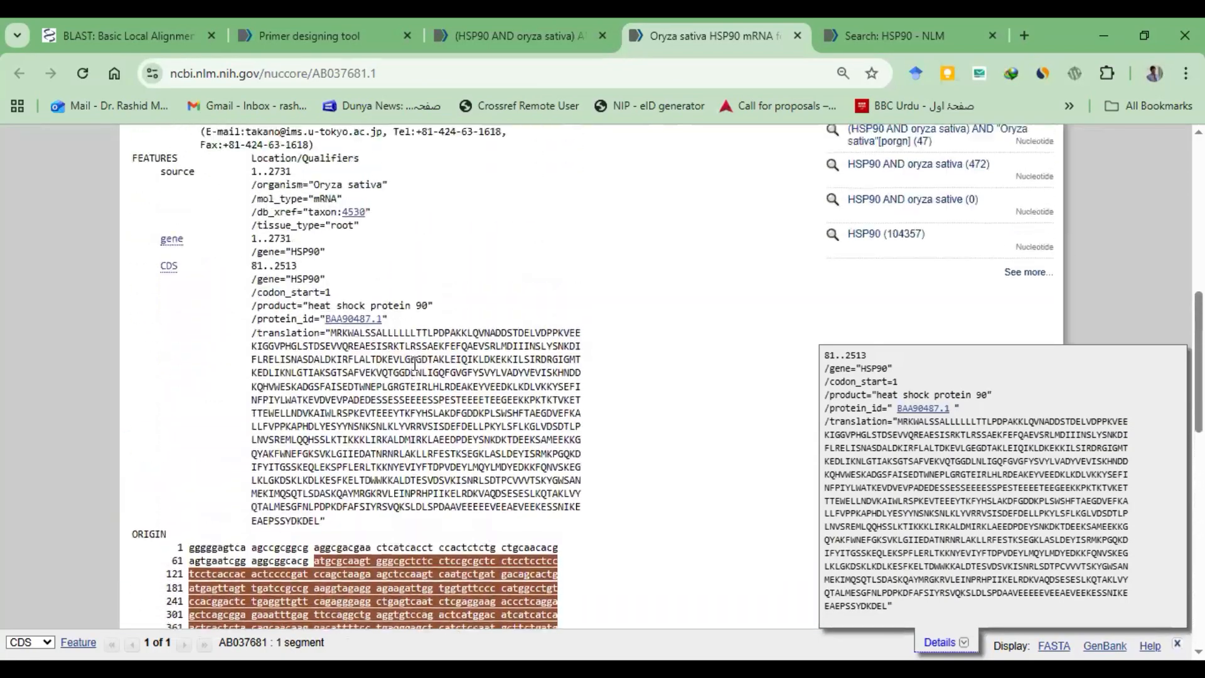
pyautogui.scroll(-1, 413, 363)
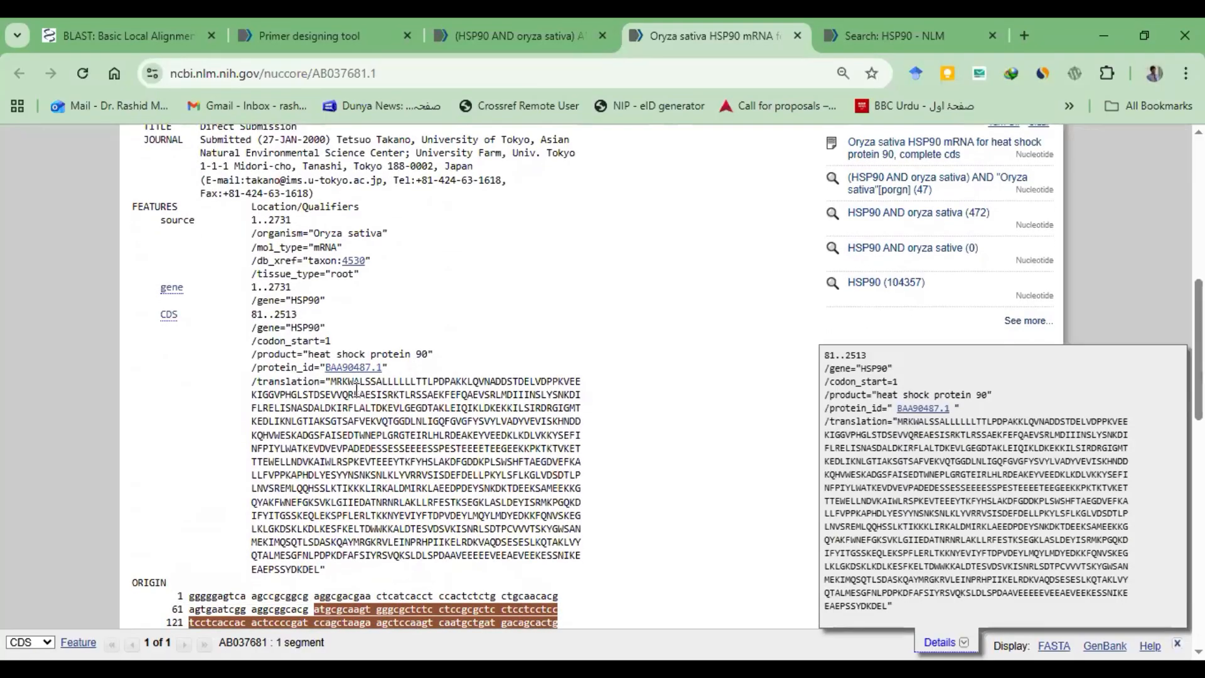
pyautogui.moveTo(331, 384); pyautogui.dragTo(316, 569)
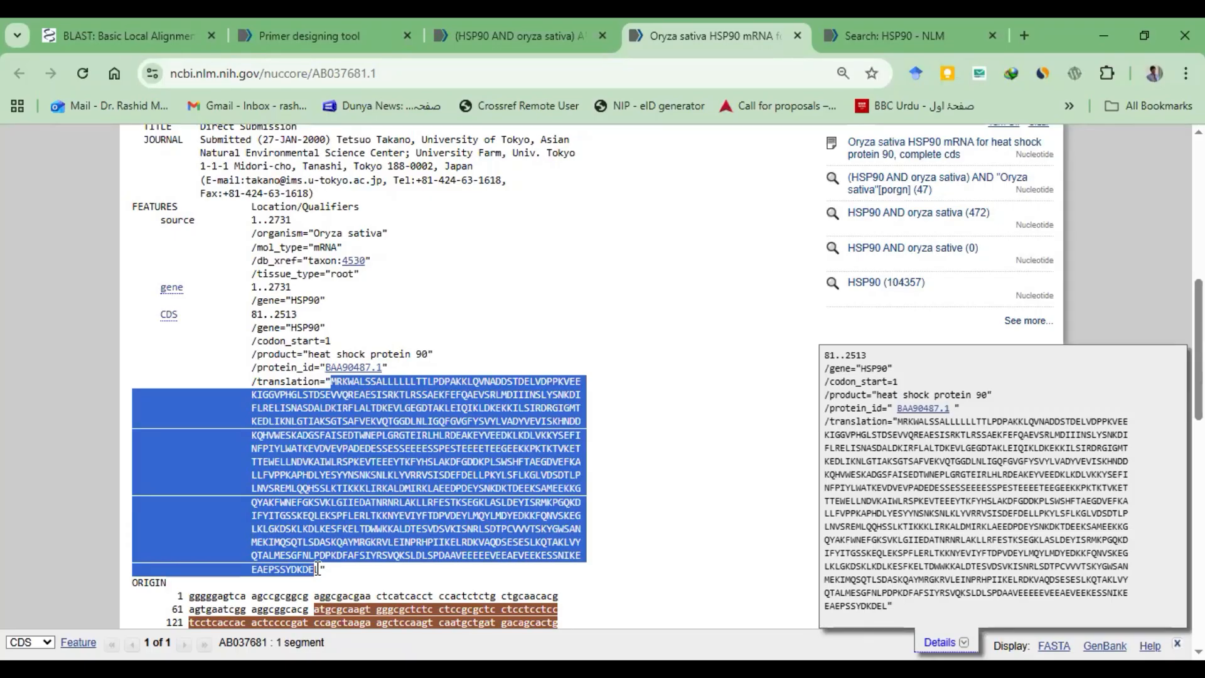
pyautogui.click(359, 453)
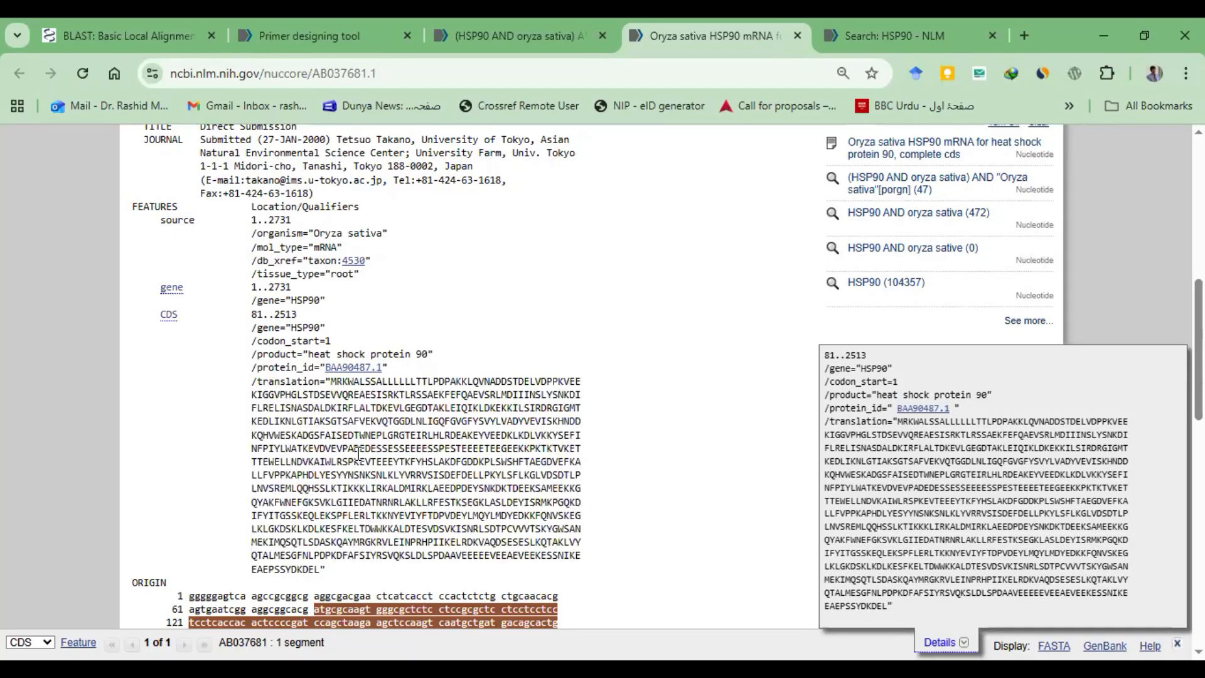
# Review the whole GenBank record, from its header information to the end of the highlighted ORIGIN sequence.
pyautogui.scroll(-3, 259, 421)
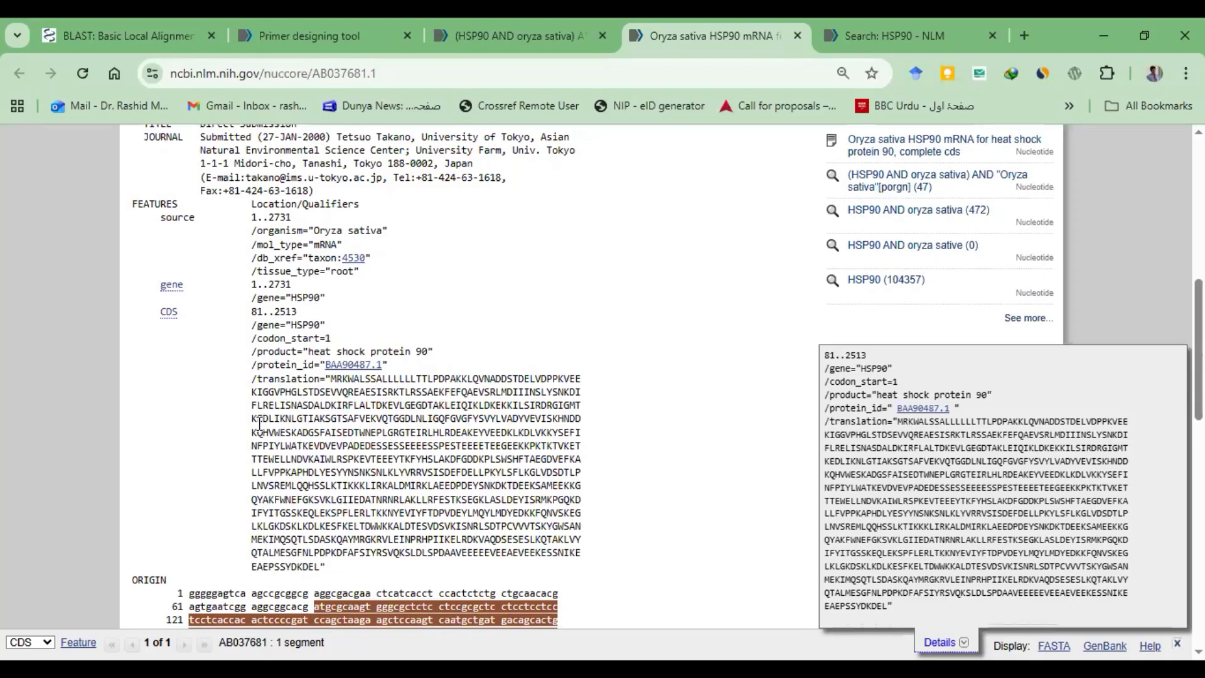
pyautogui.scroll(-3, 259, 424)
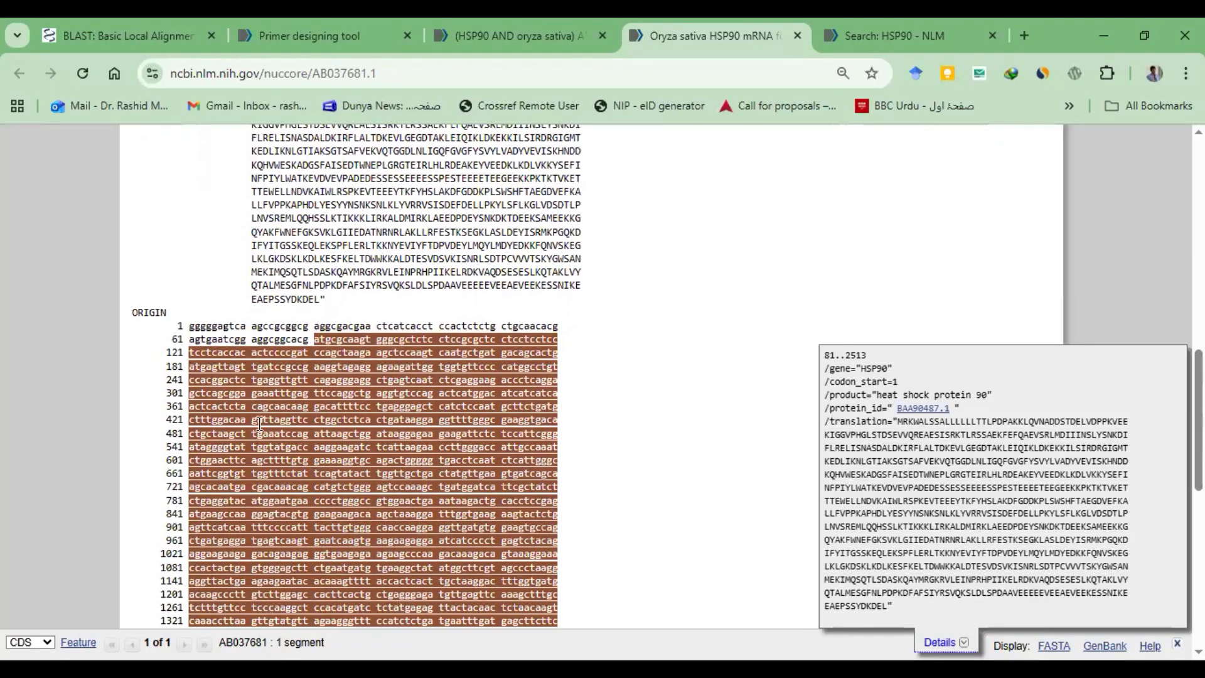
pyautogui.scroll(20, 259, 423)
pyautogui.scroll(-1, 259, 424)
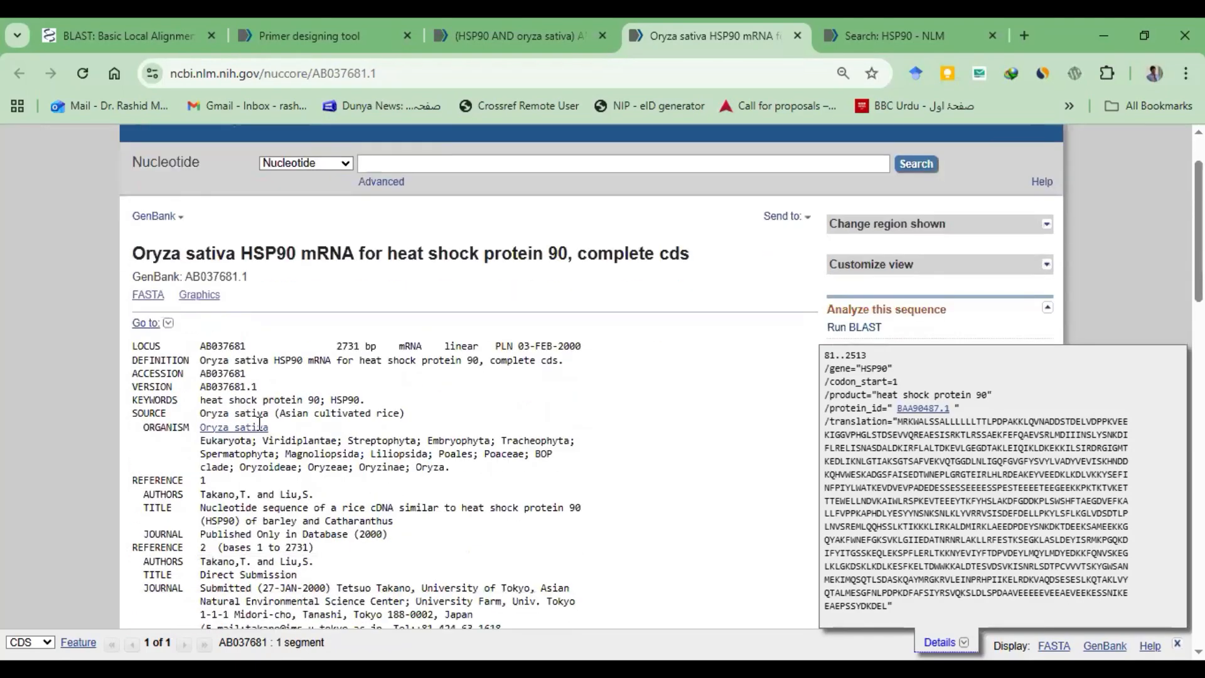
pyautogui.scroll(-20, 260, 424)
pyautogui.scroll(3, 258, 423)
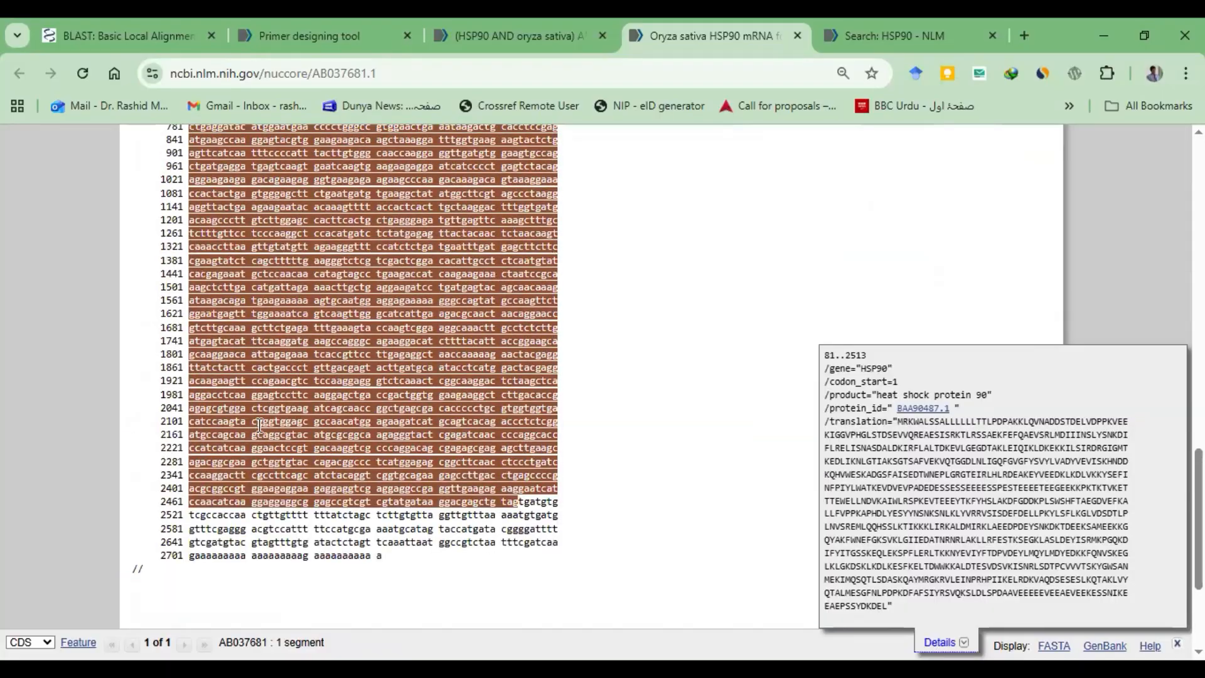
pyautogui.scroll(-2, 259, 426)
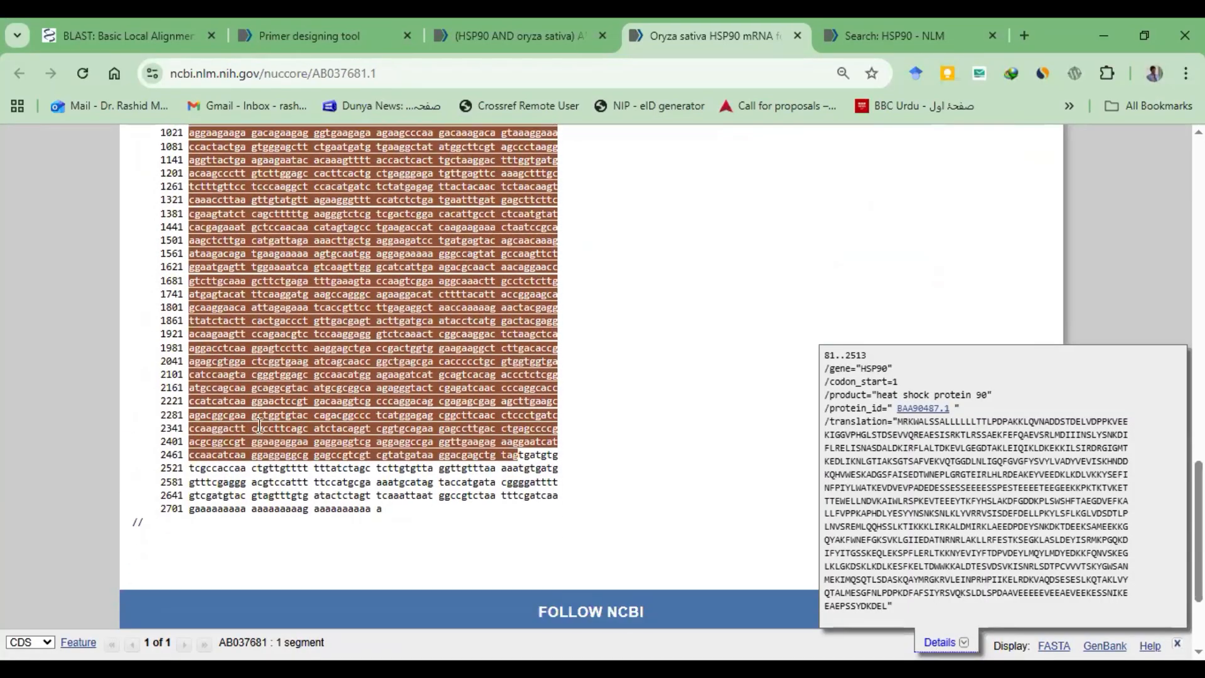
# Show the HSP90 mRNA record in FASTA format and look through the complete nucleotide sequence.
pyautogui.scroll(20, 259, 426)
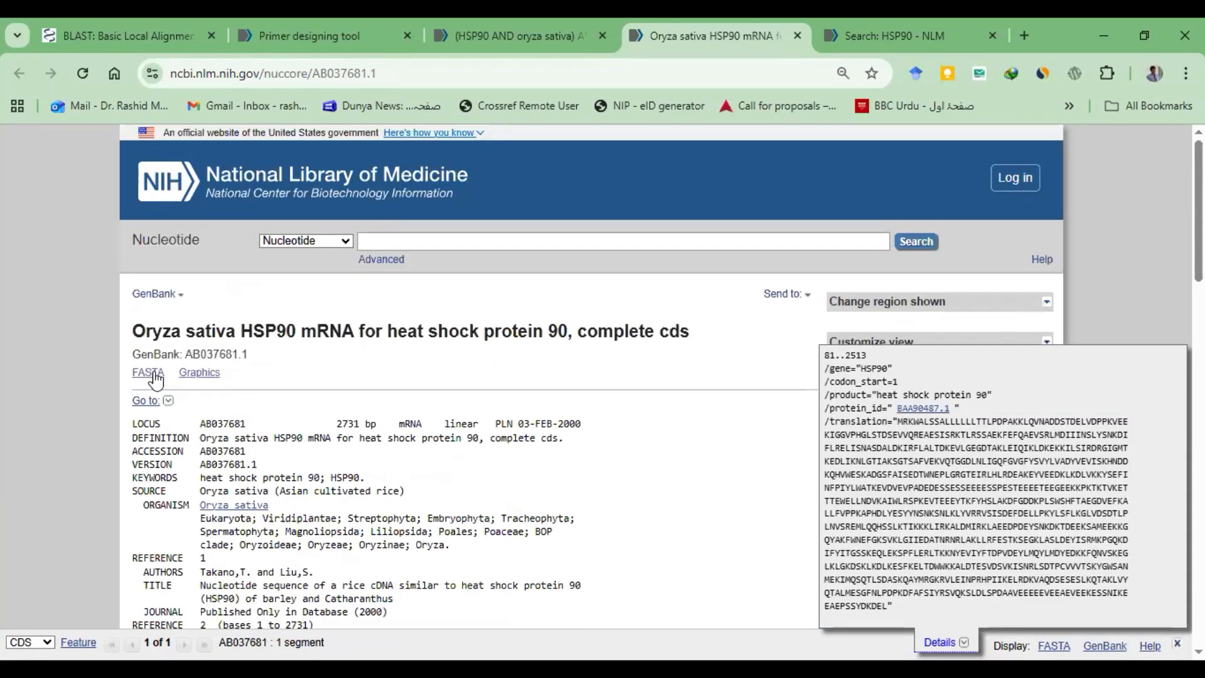
pyautogui.click(158, 375)
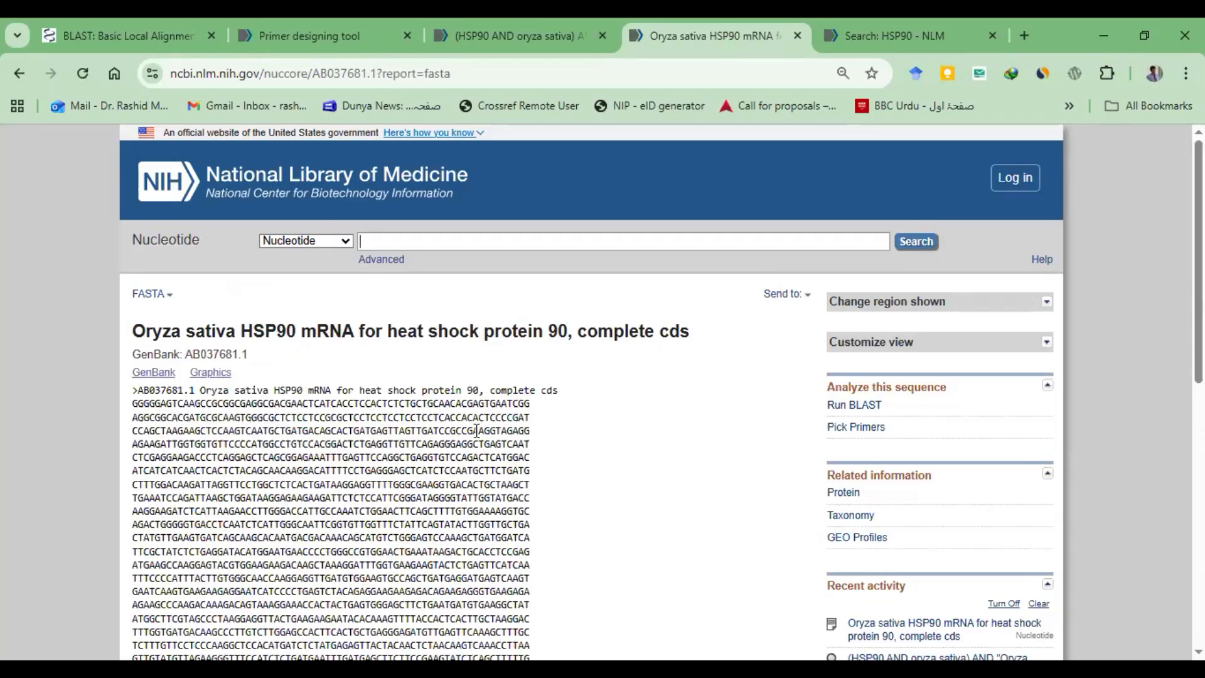
pyautogui.scroll(-3, 475, 432)
pyautogui.scroll(-5, 476, 432)
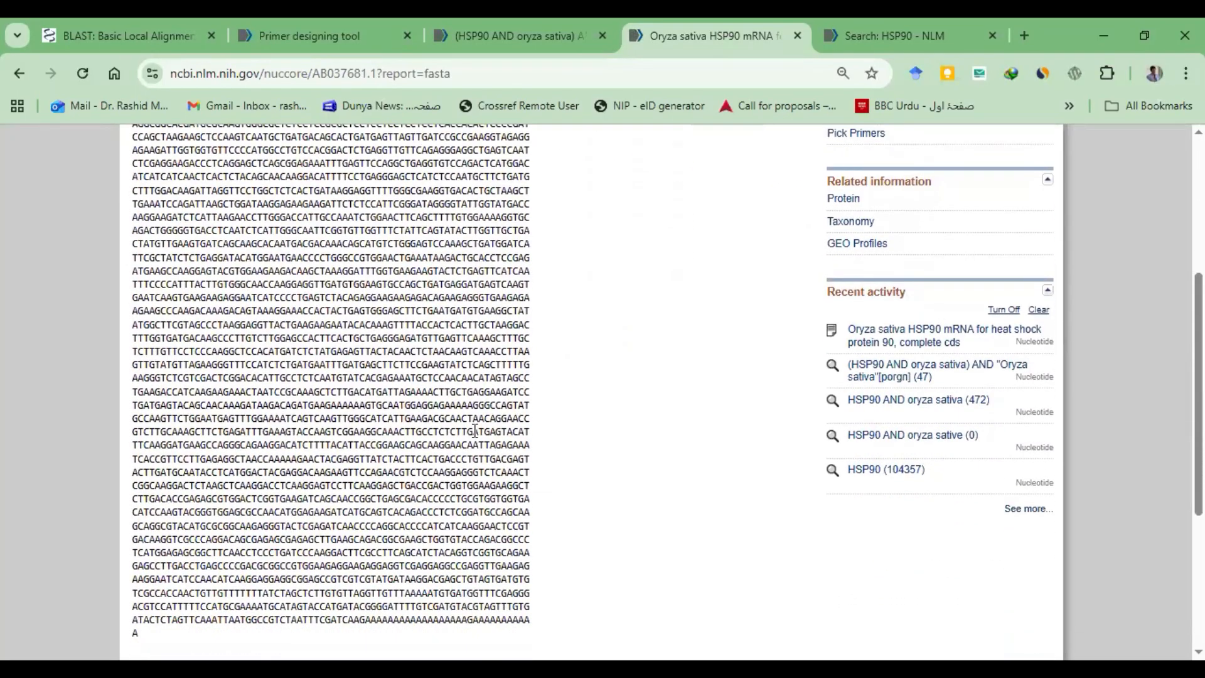
pyautogui.scroll(7, 475, 432)
pyautogui.scroll(1, 475, 432)
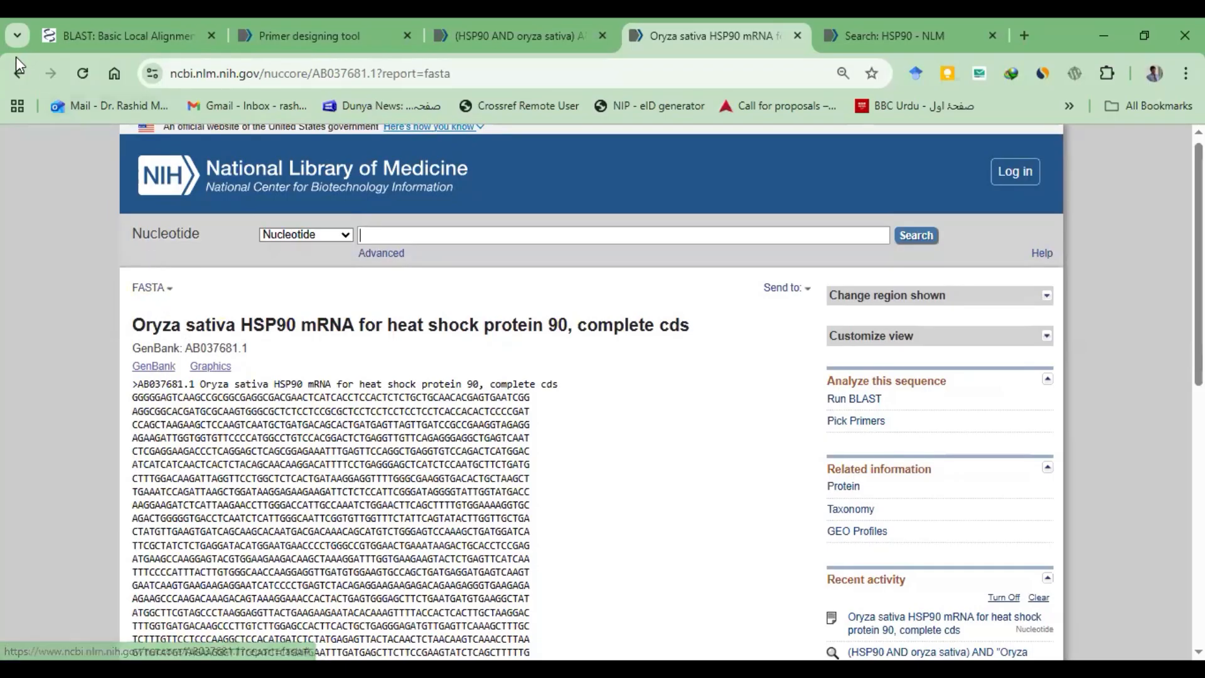
# Return to the record's GenBank view and look through its numbered ORIGIN sequence again.
pyautogui.click(18, 73)
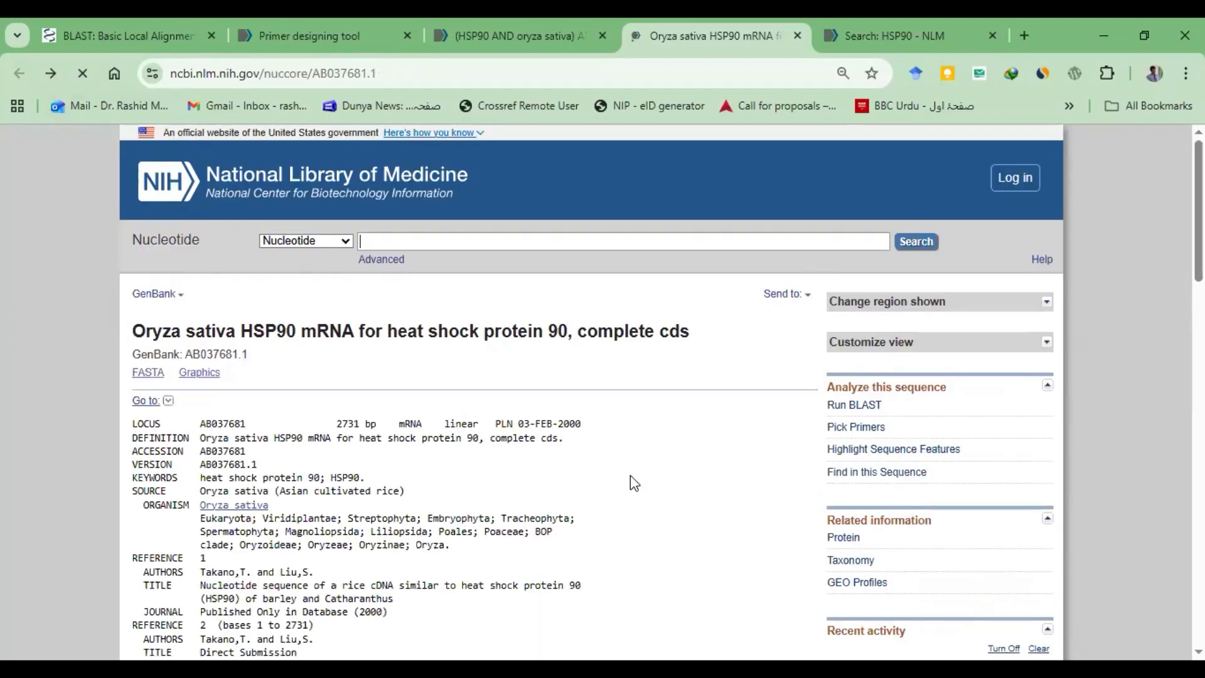
pyautogui.scroll(-15, 631, 477)
pyautogui.scroll(3, 630, 476)
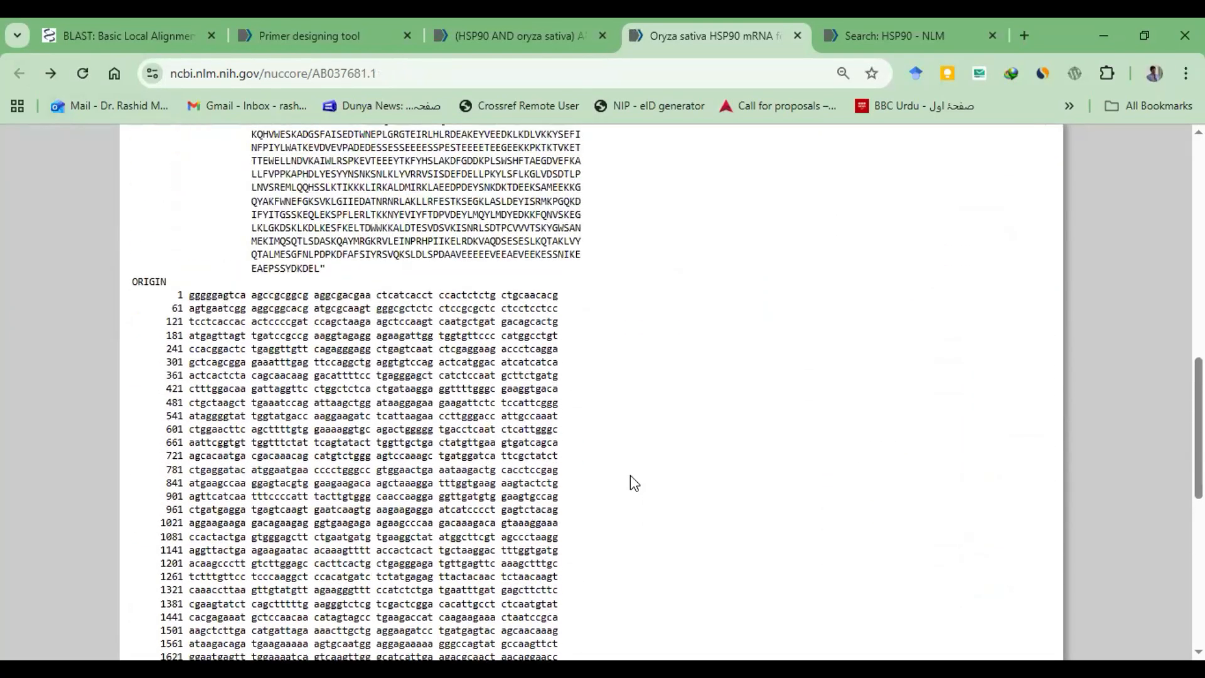
pyautogui.scroll(-2, 630, 476)
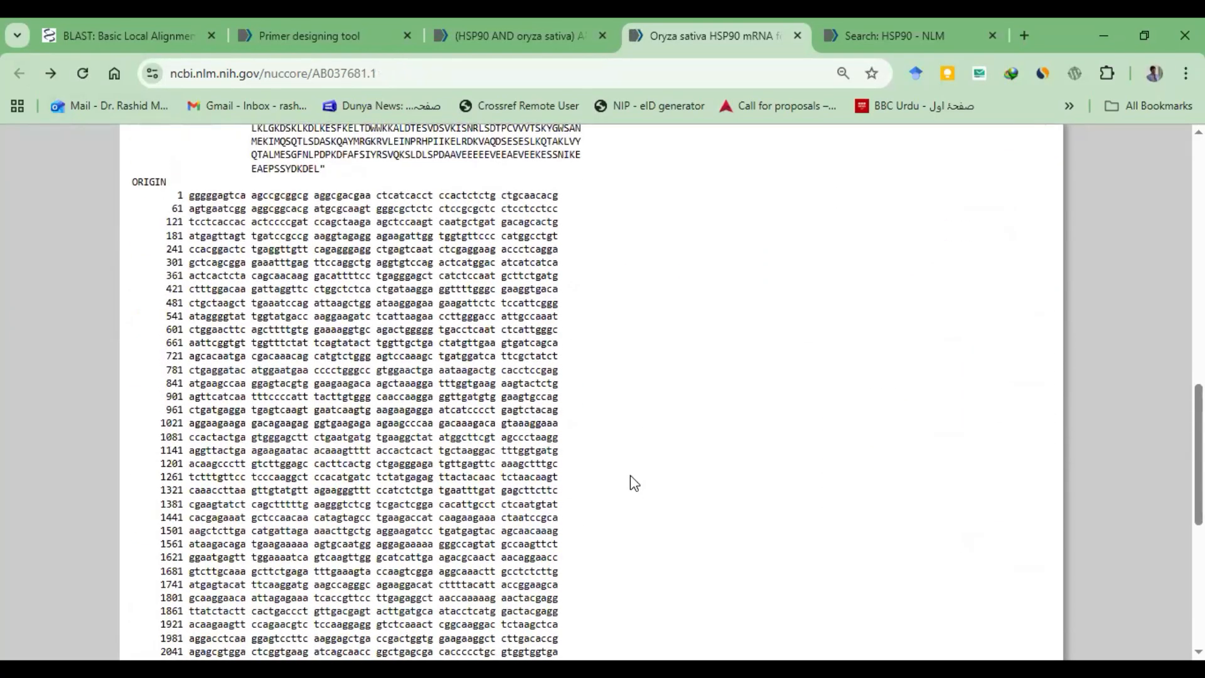
pyautogui.scroll(-4, 630, 476)
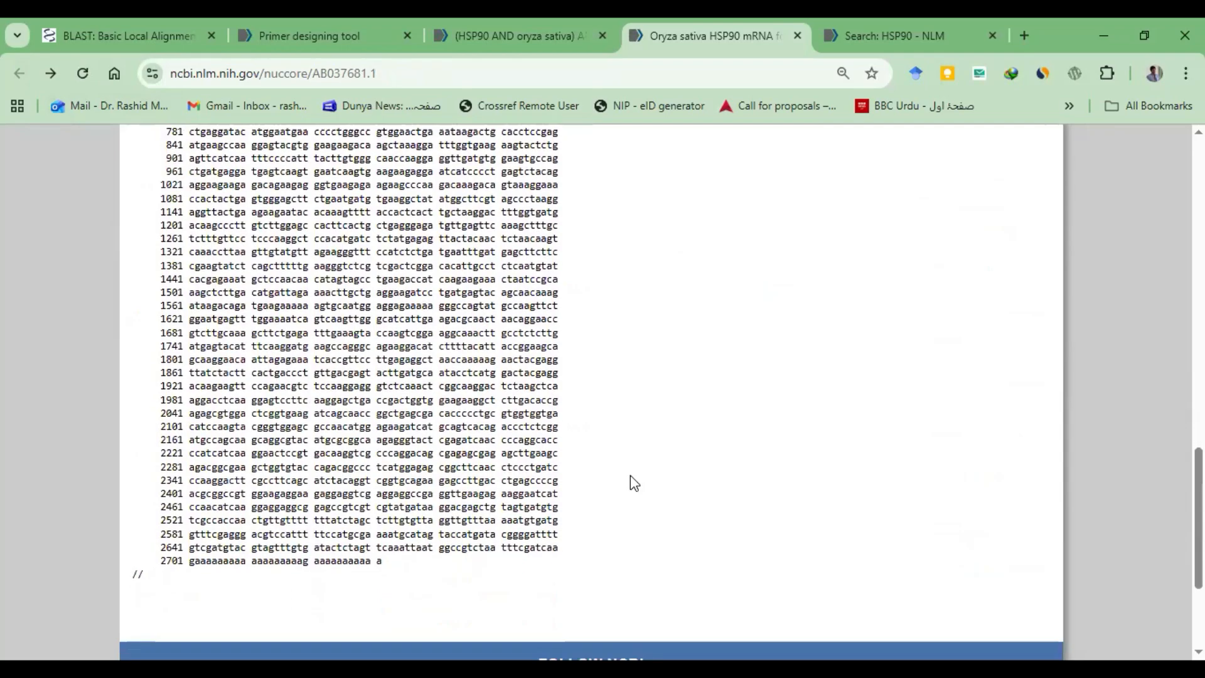
pyautogui.scroll(20, 630, 476)
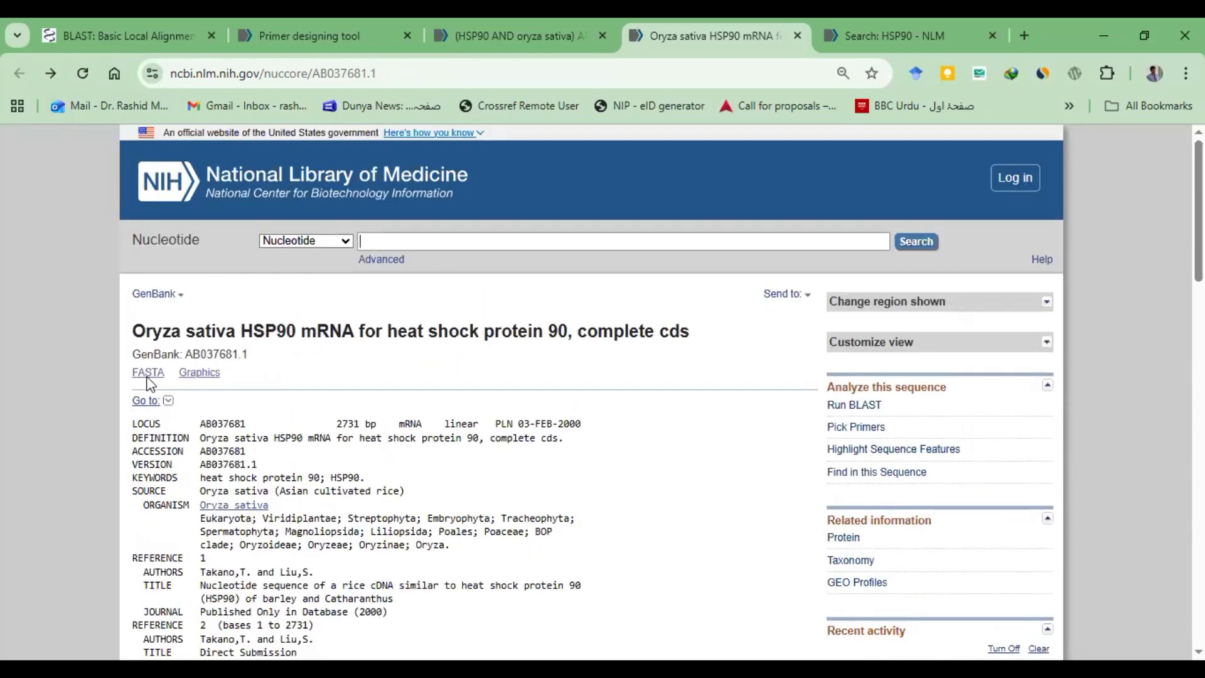
# Show the HSP90 mRNA record in FASTA format and copy the complete sequence together with its header line.
pyautogui.click(148, 372)
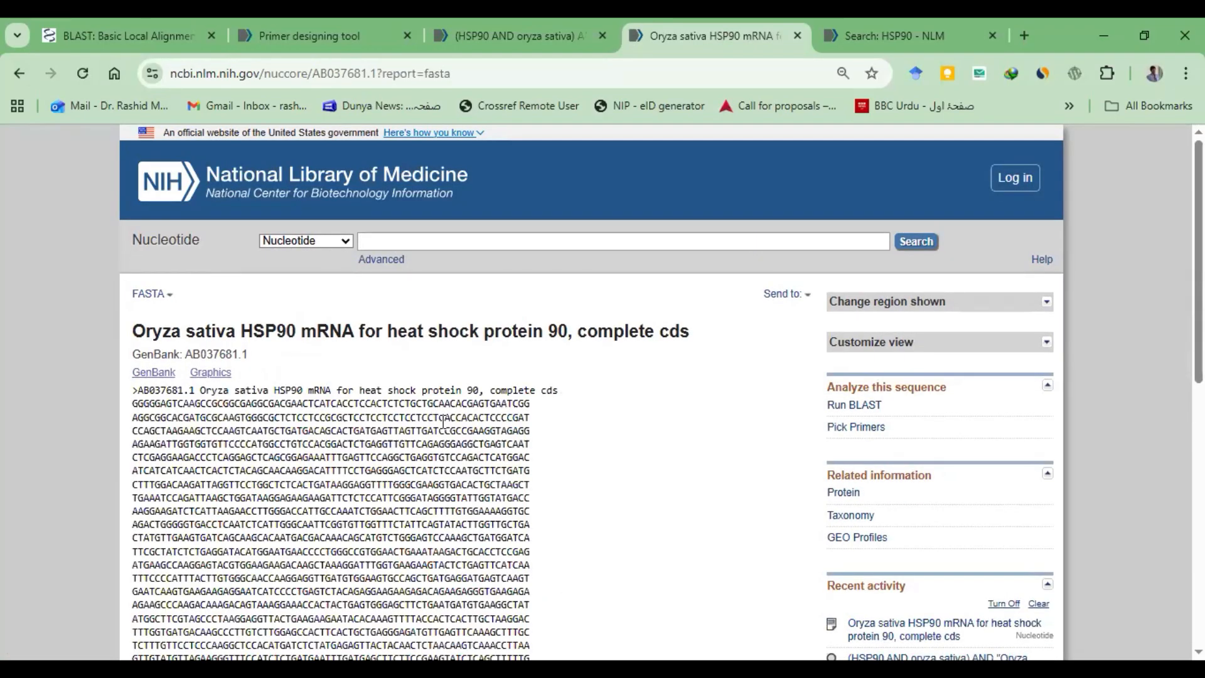
pyautogui.scroll(-7, 443, 419)
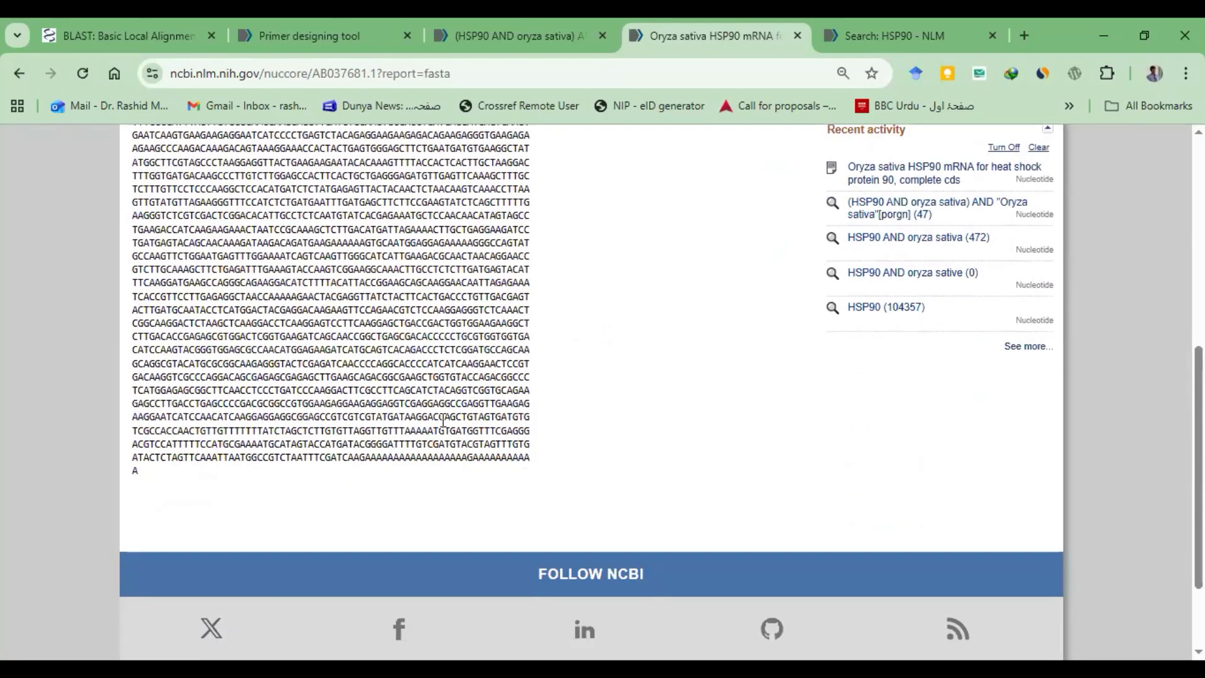
pyautogui.scroll(5, 443, 419)
pyautogui.scroll(3, 443, 419)
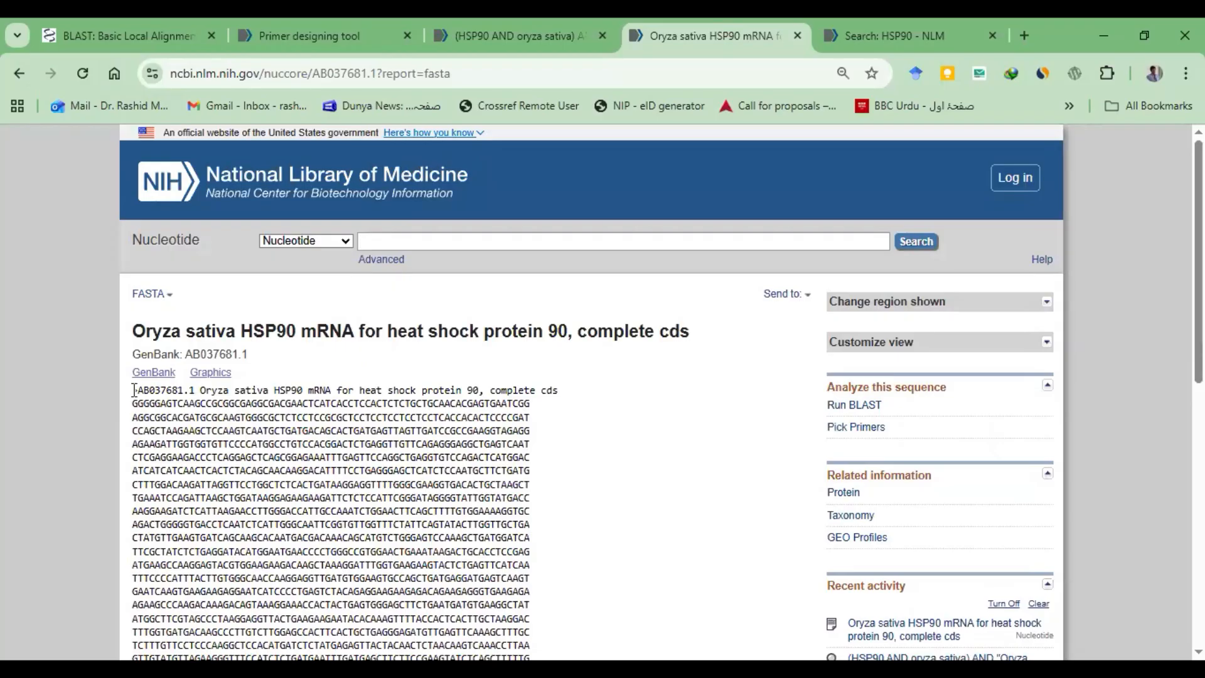
pyautogui.moveTo(133, 390); pyautogui.dragTo(141, 468)
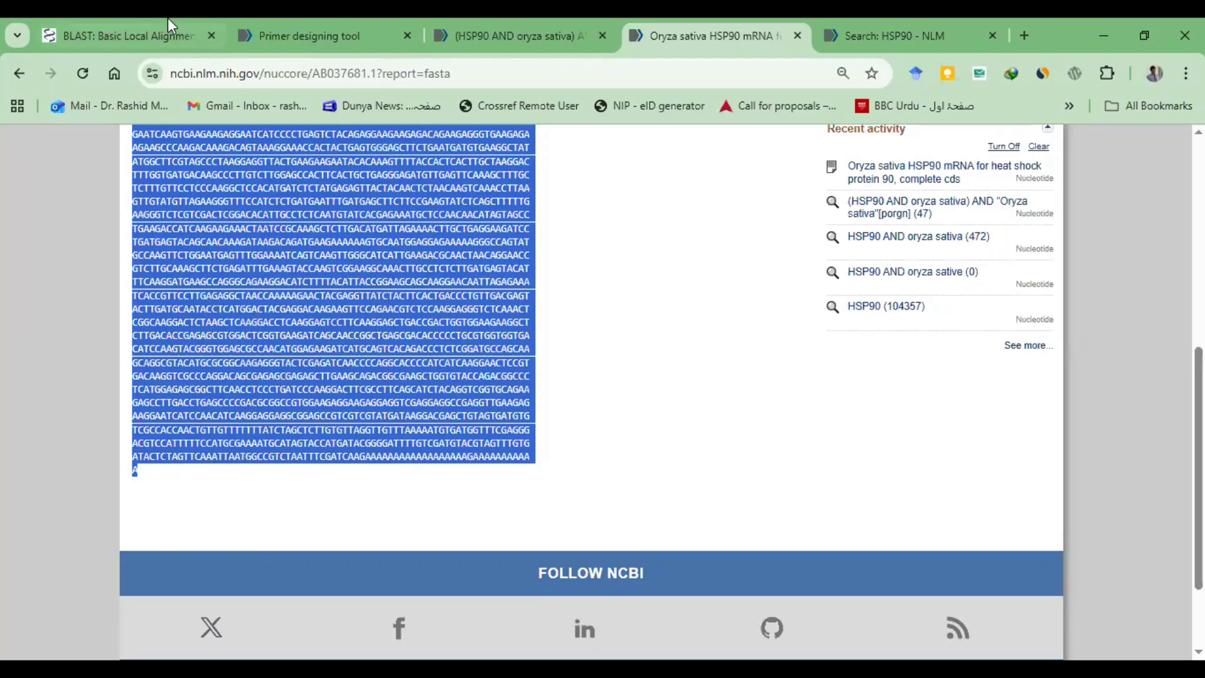
# Visit the Primer-BLAST form's PCR template field, then return to the HSP90 FASTA record and clear the sequence selection.
pyautogui.hotkey('ctrl', '2')
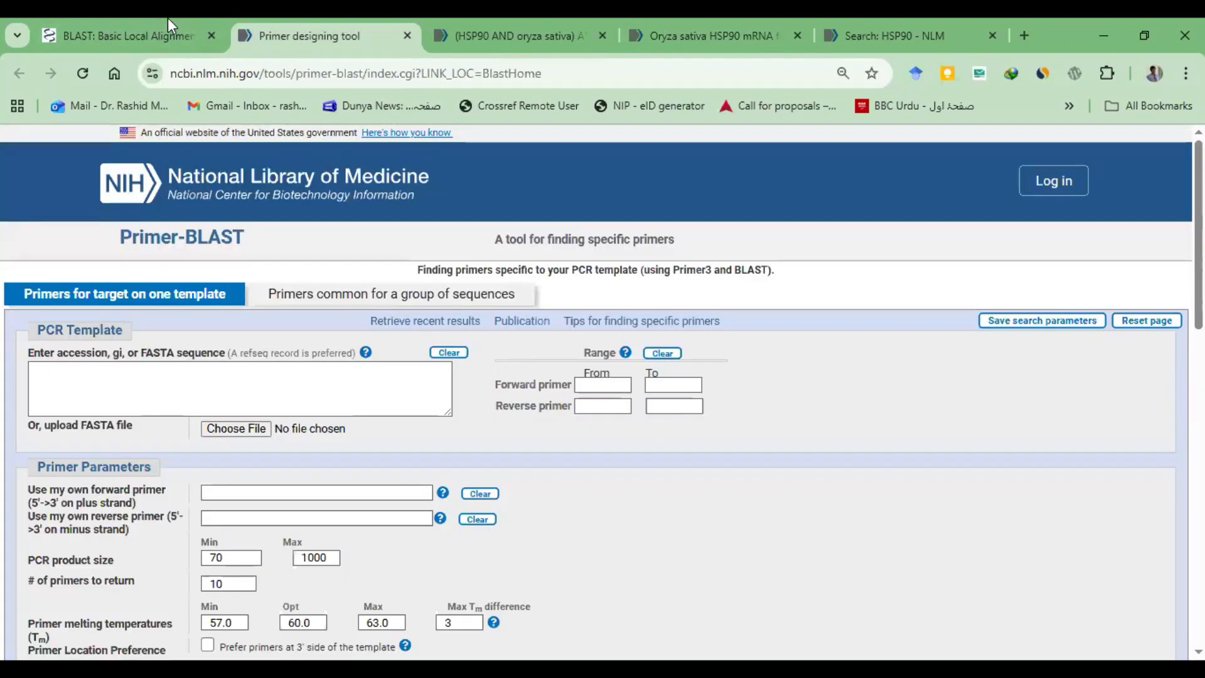
pyautogui.click(239, 381)
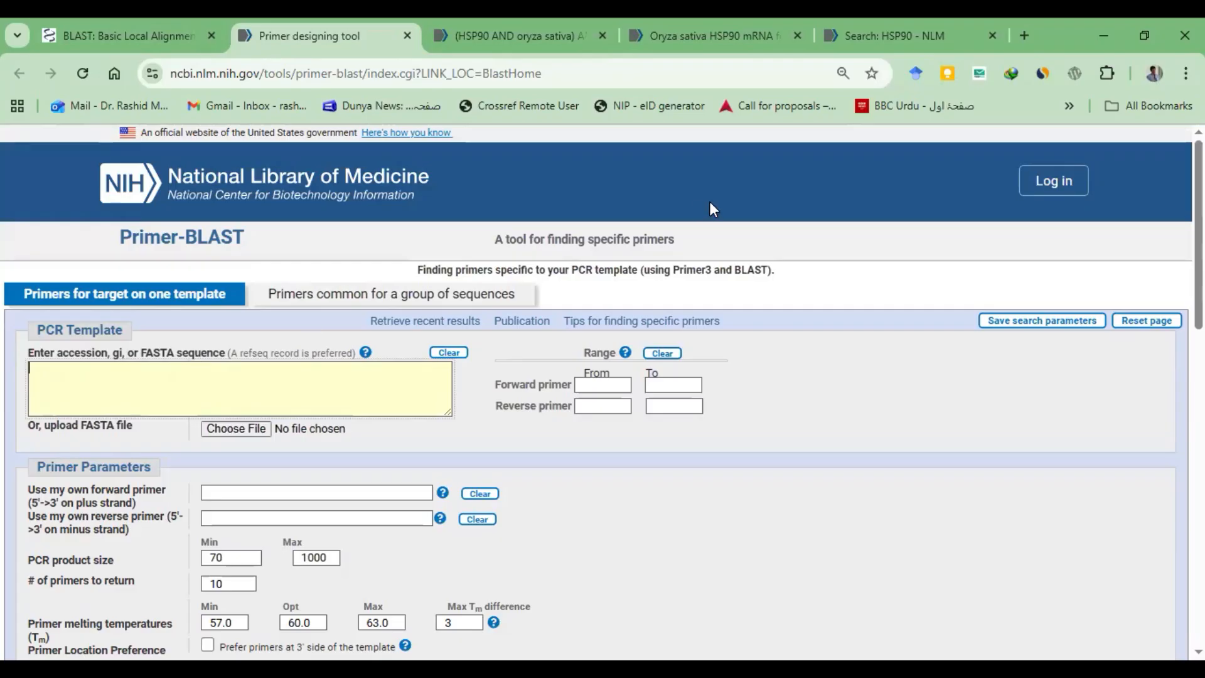
pyautogui.click(504, 47)
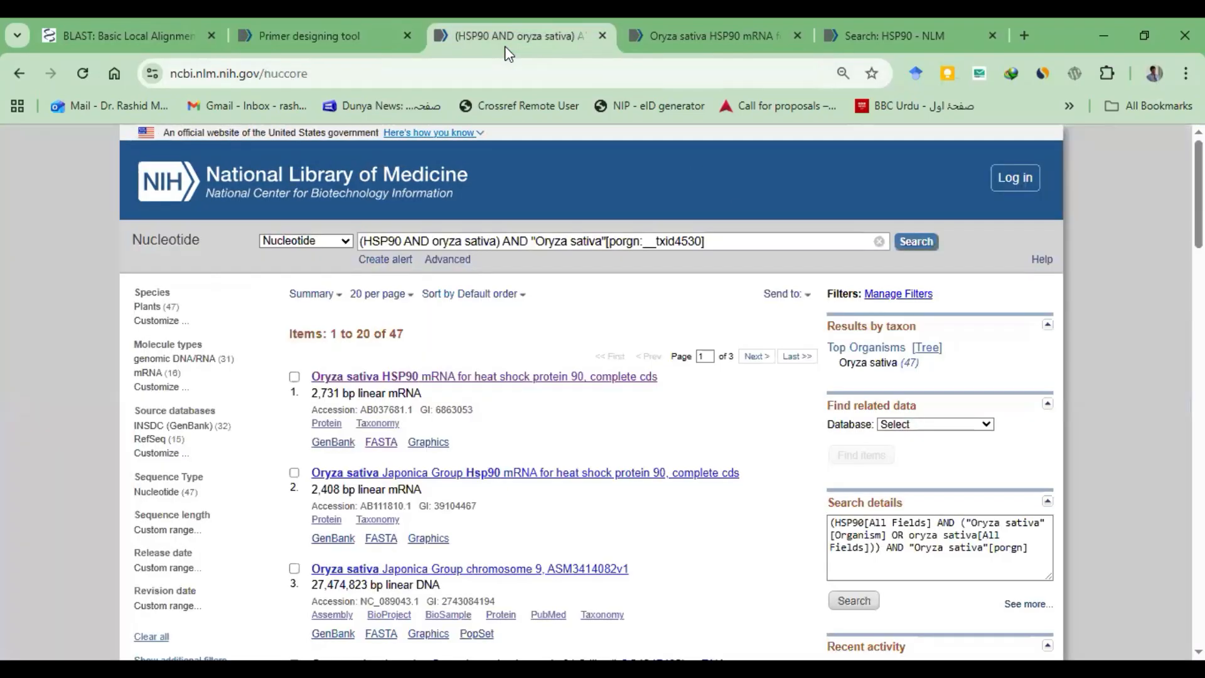
pyautogui.click(646, 44)
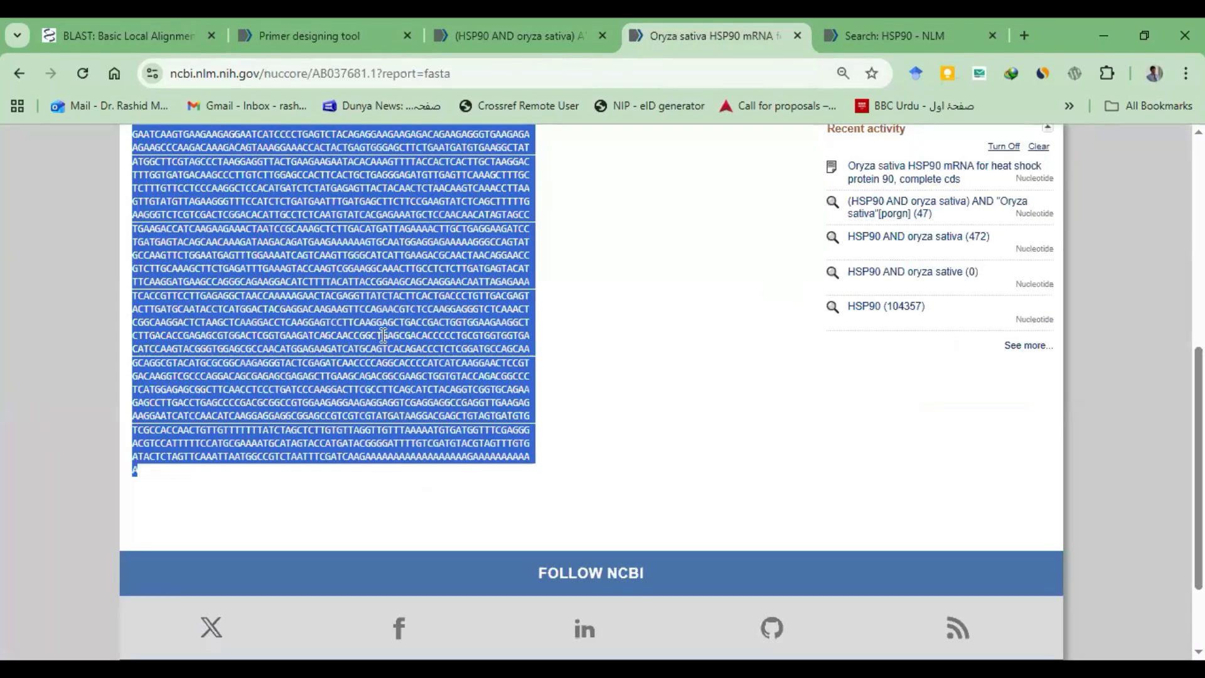
pyautogui.scroll(7, 383, 336)
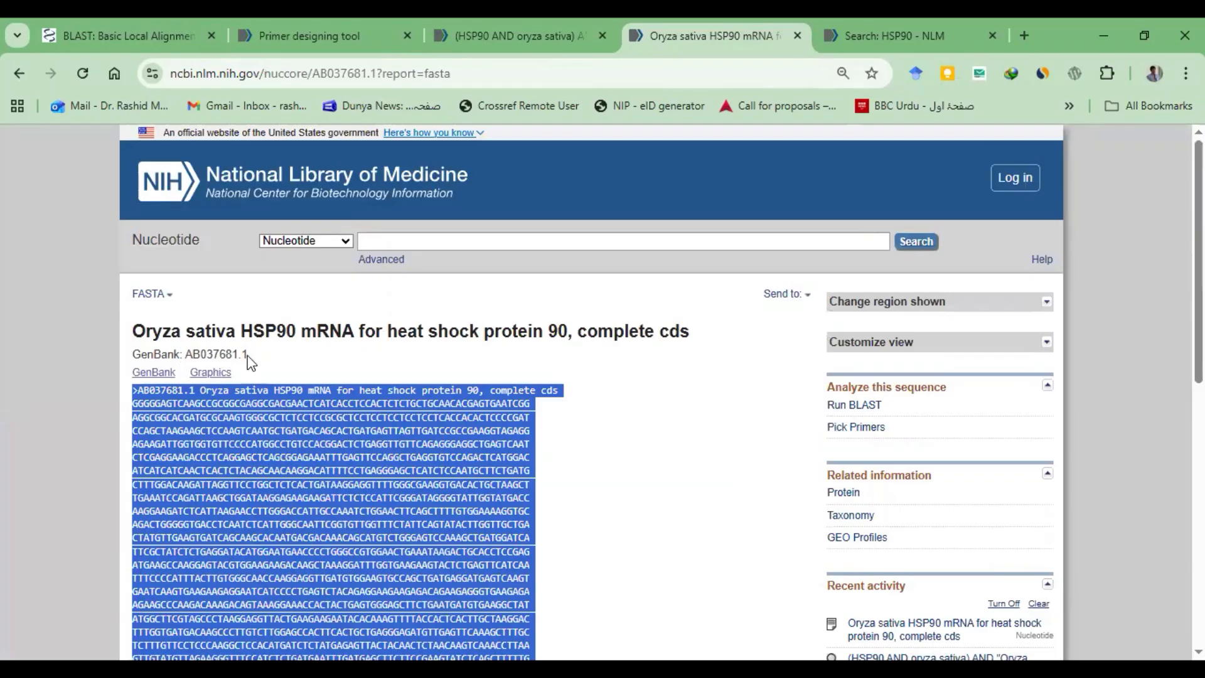
pyautogui.click(250, 362)
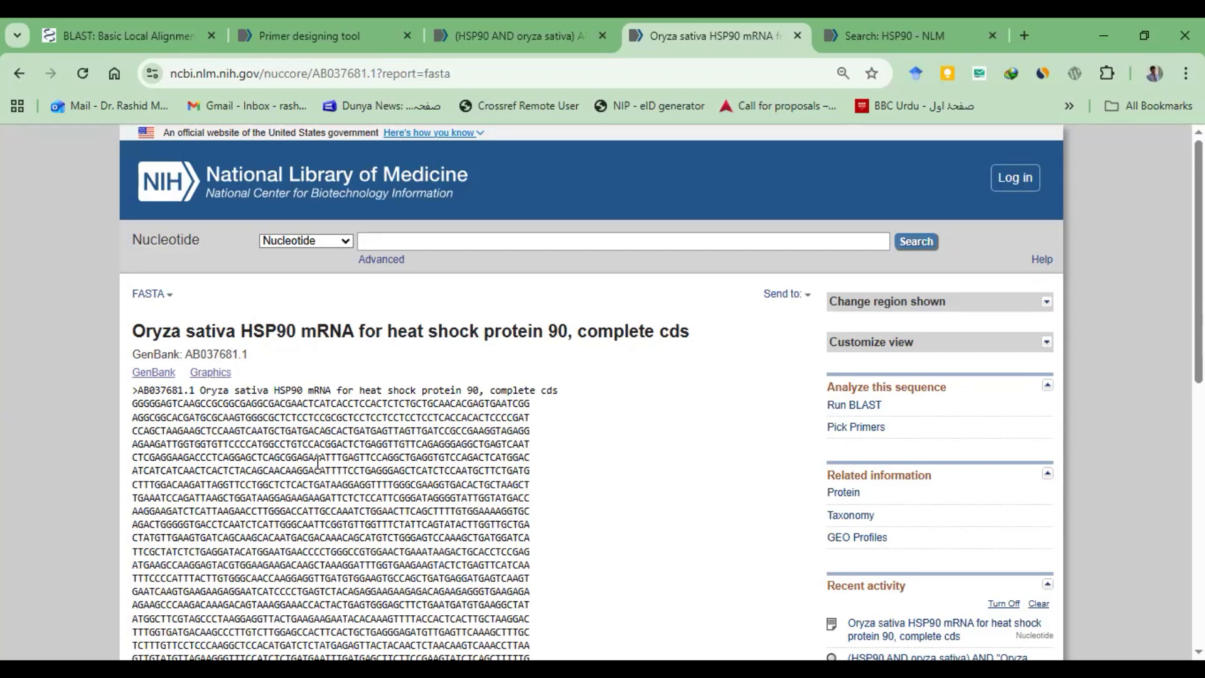
pyautogui.scroll(-1, 319, 463)
# Paste the copied AB037681.1 FASTA sequence into Primer-BLAST's PCR template field and check it back to its header line.
pyautogui.click(339, 36)
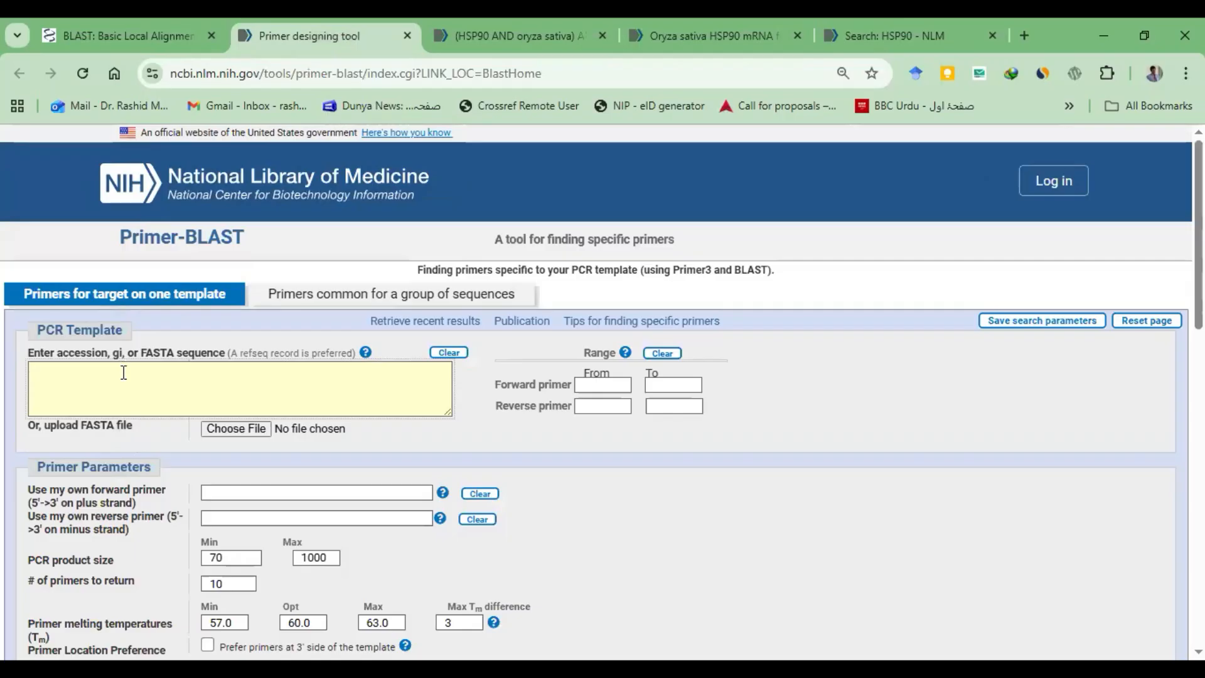
pyautogui.click(123, 372)
pyautogui.hotkey('ctrl', 'v')
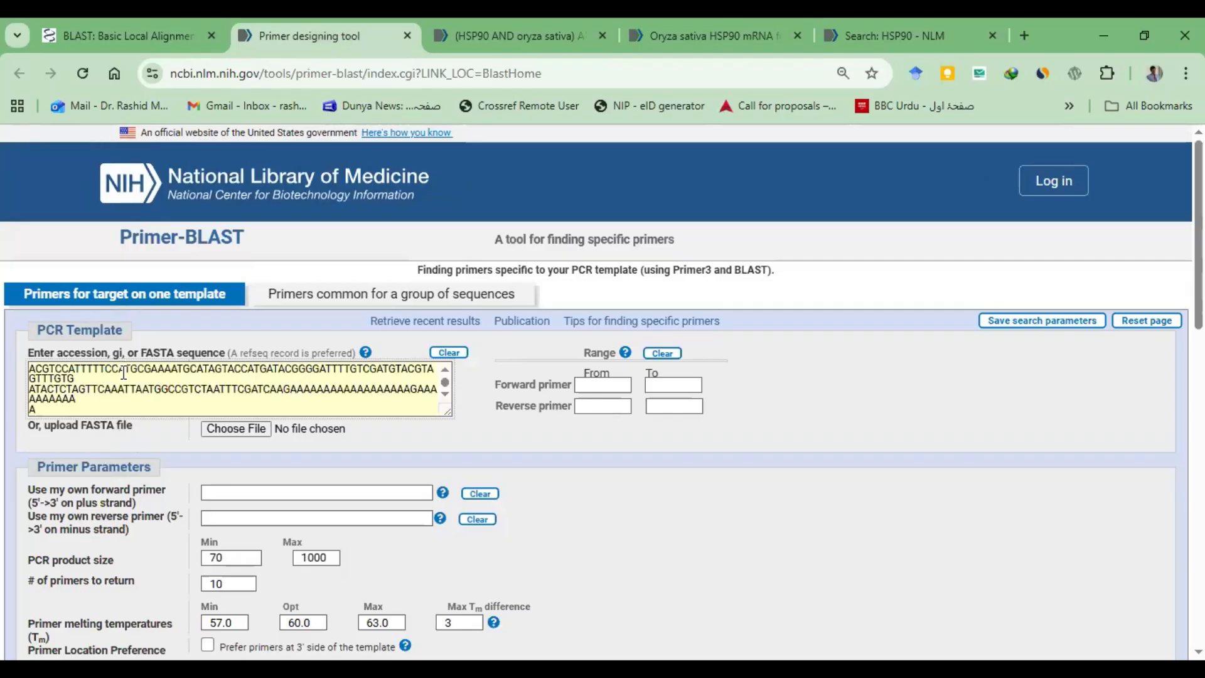
pyautogui.scroll(-2, 123, 372)
pyautogui.scroll(5, 124, 372)
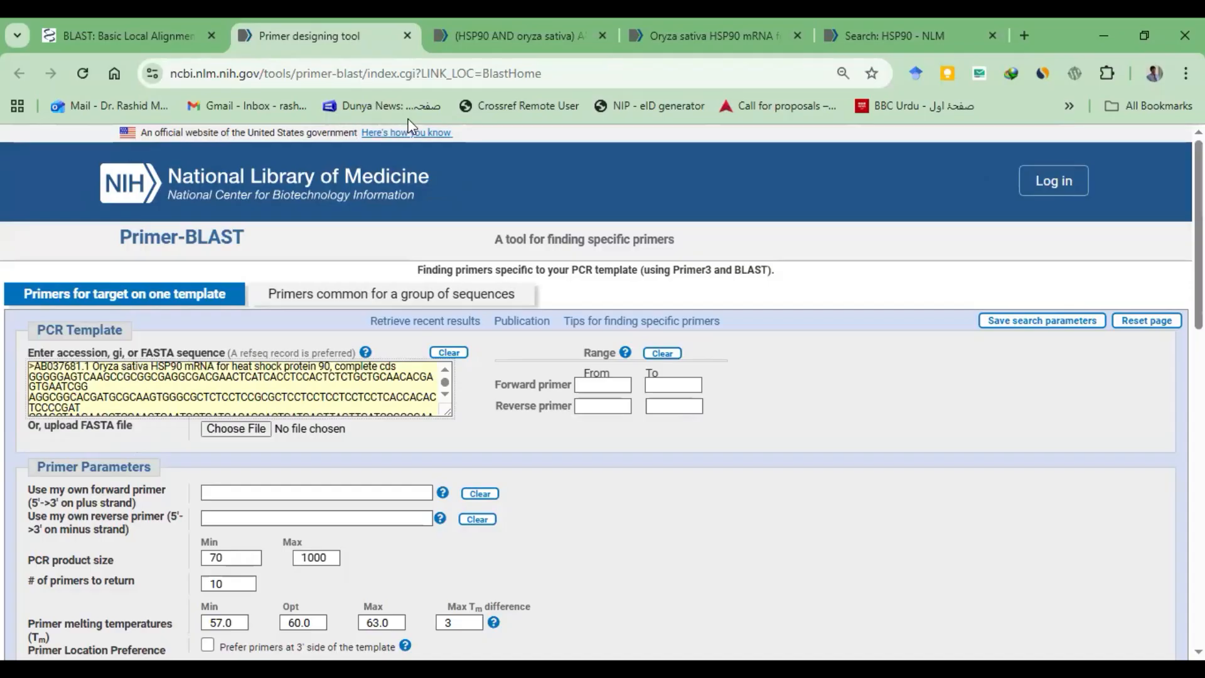
# Copy the complete FASTA sequence with its header line from the HSP90 record into a Word document.
pyautogui.click(447, 48)
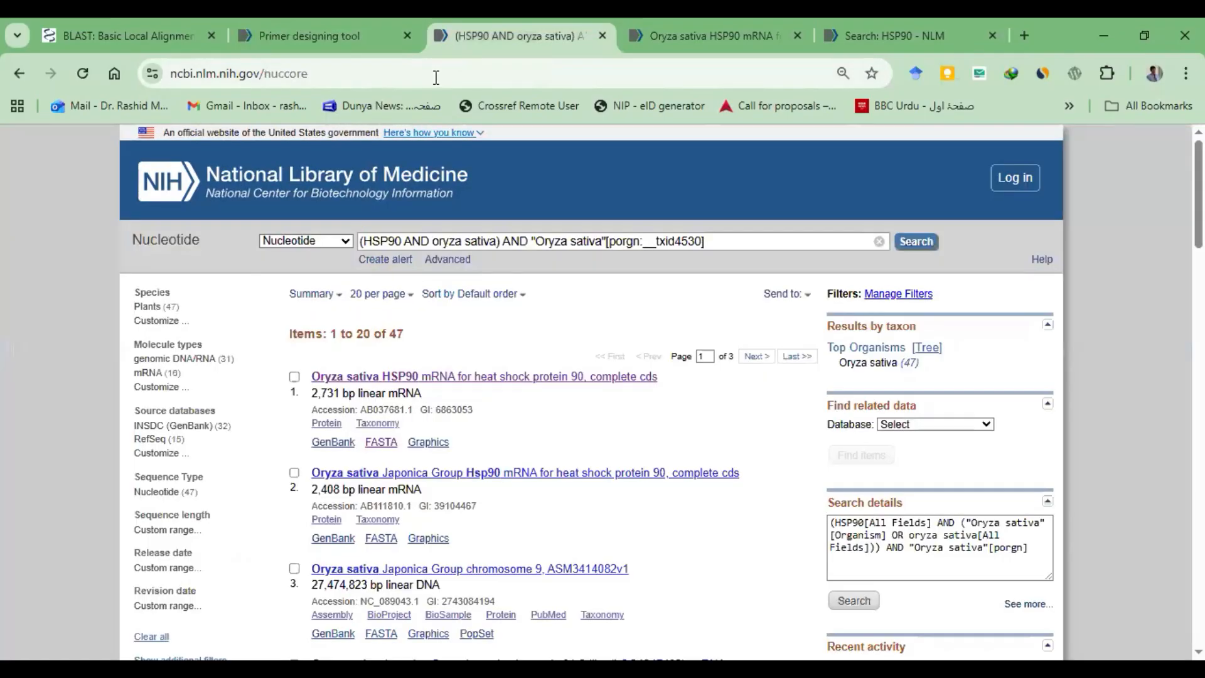
pyautogui.click(631, 46)
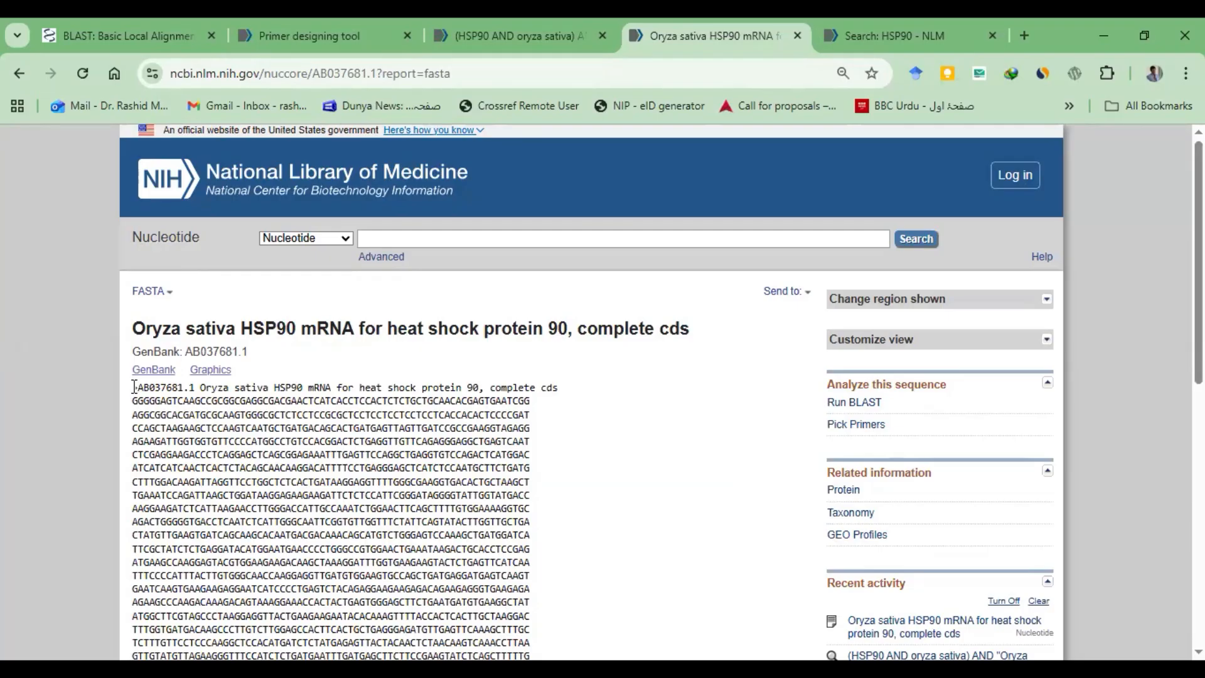
pyautogui.moveTo(134, 387); pyautogui.dragTo(137, 387)
pyautogui.scroll(-2, 562, 389)
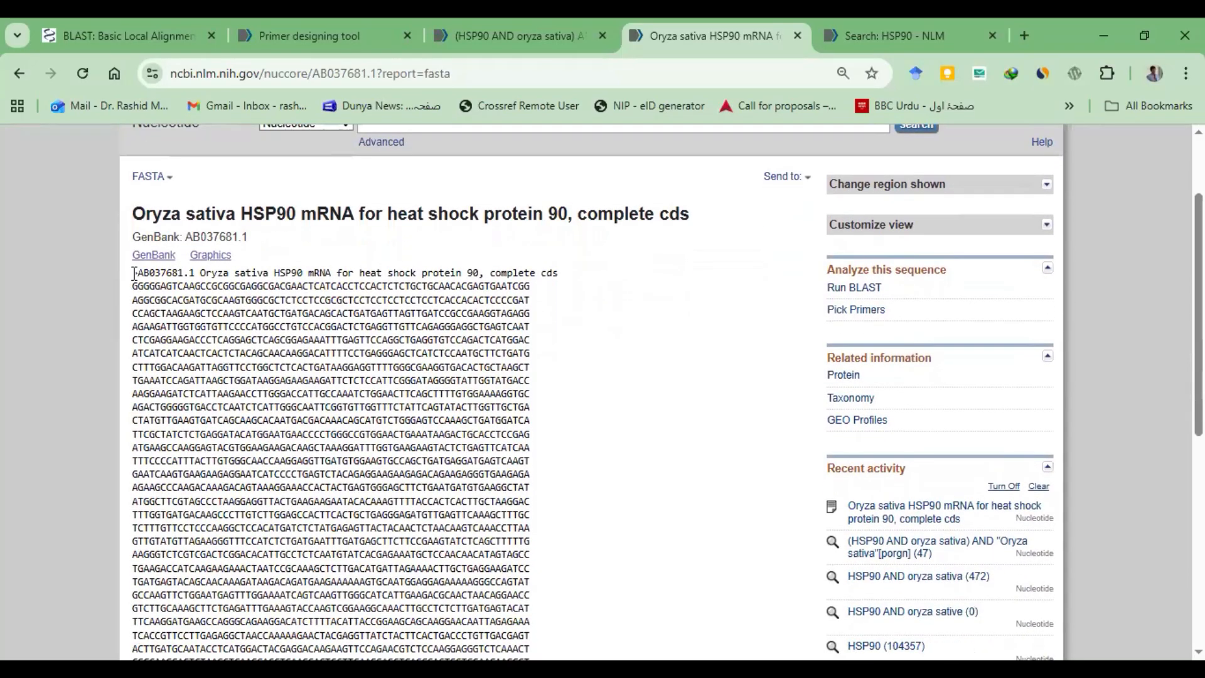
pyautogui.moveTo(134, 272); pyautogui.dragTo(141, 503)
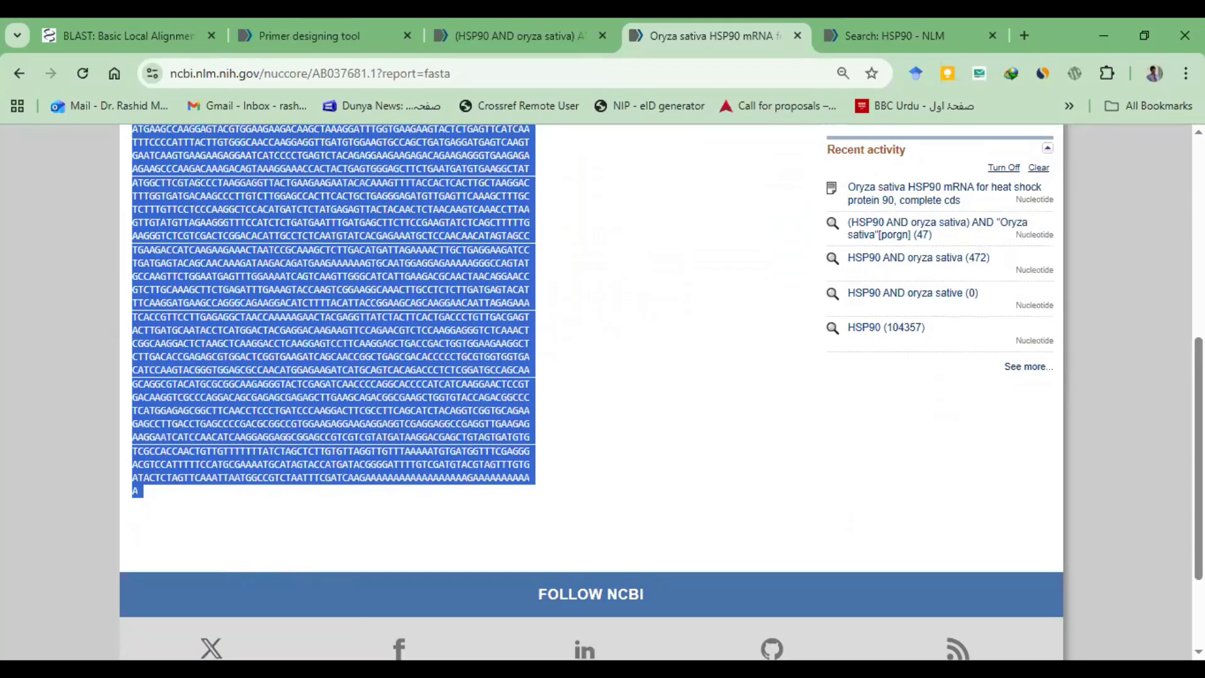
pyautogui.hotkey('alt', 'Tab')
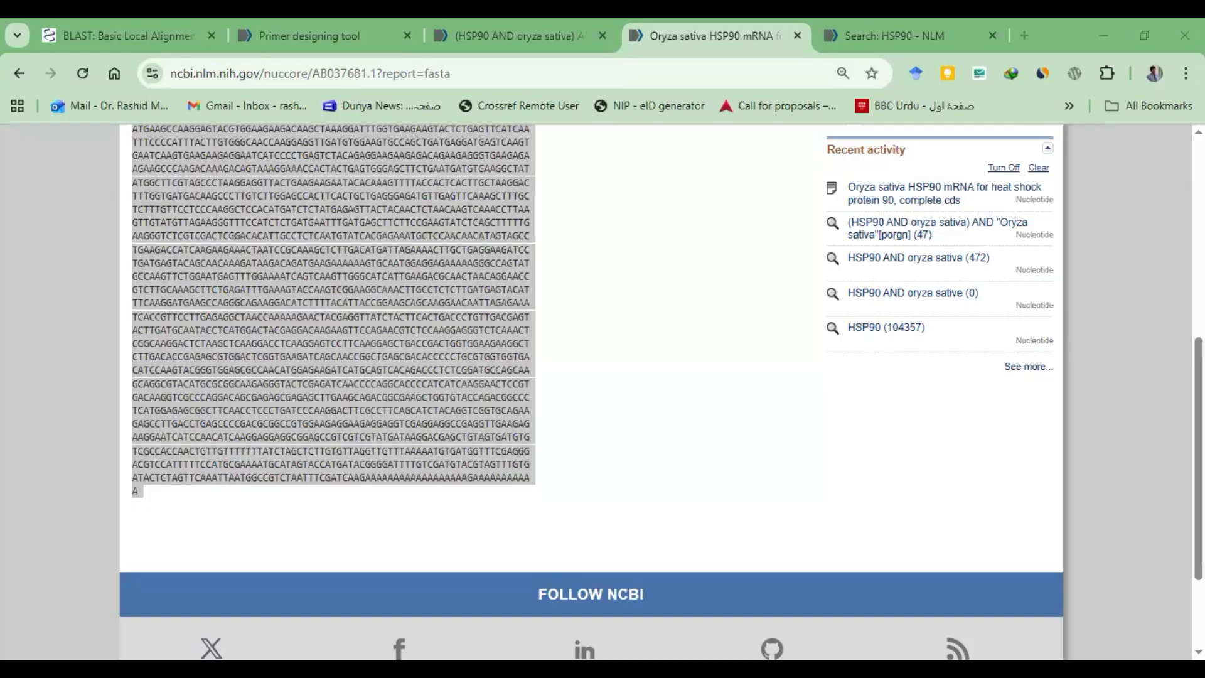
pyautogui.hotkey('alt', 'Tab')
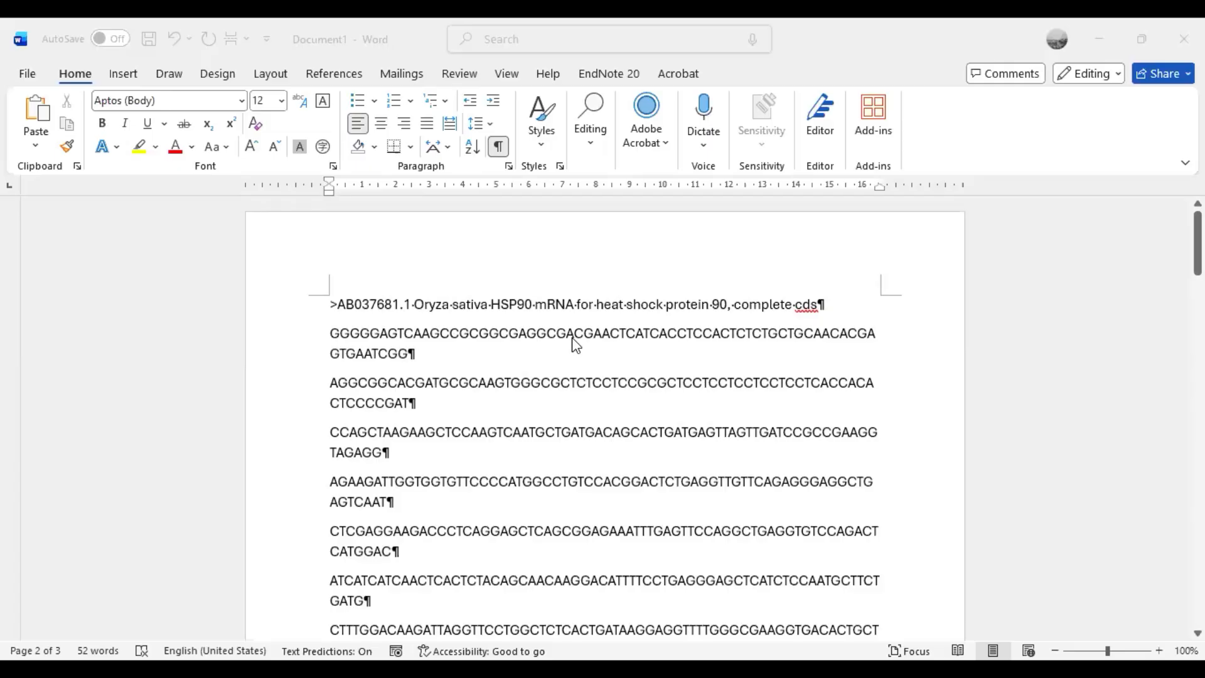
# Hide the paragraph marks, highlight the header line and look through the pasted sequence to its end.
pyautogui.click(567, 382)
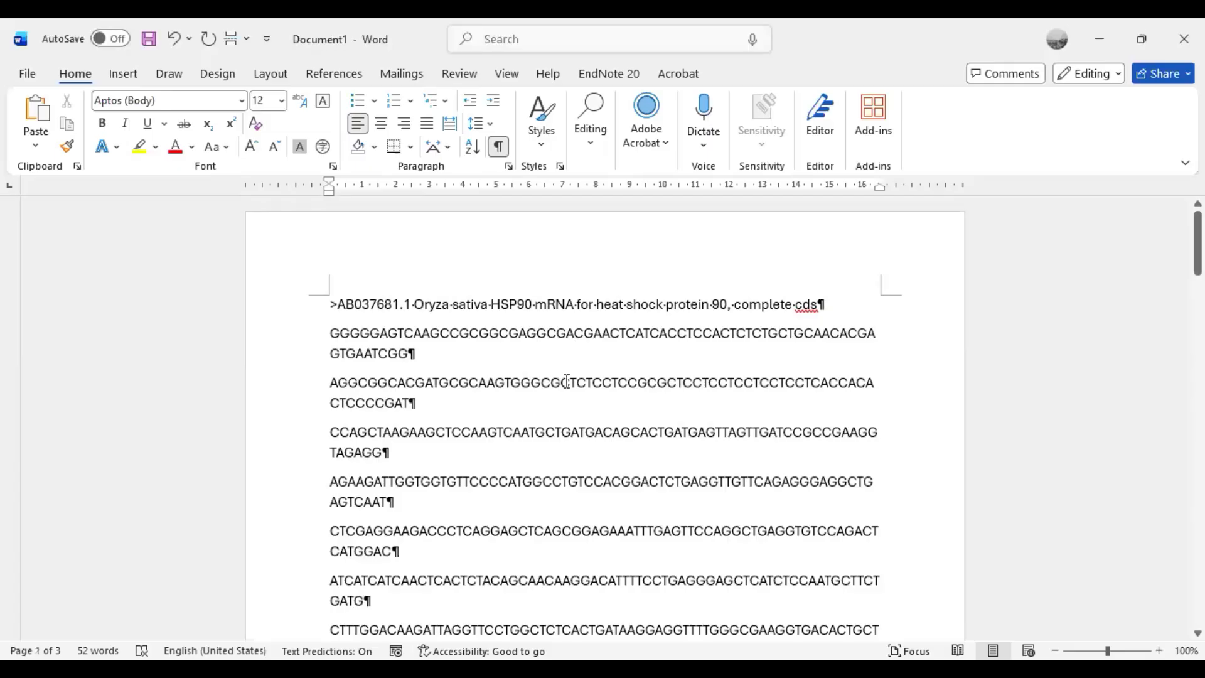
pyautogui.click(499, 146)
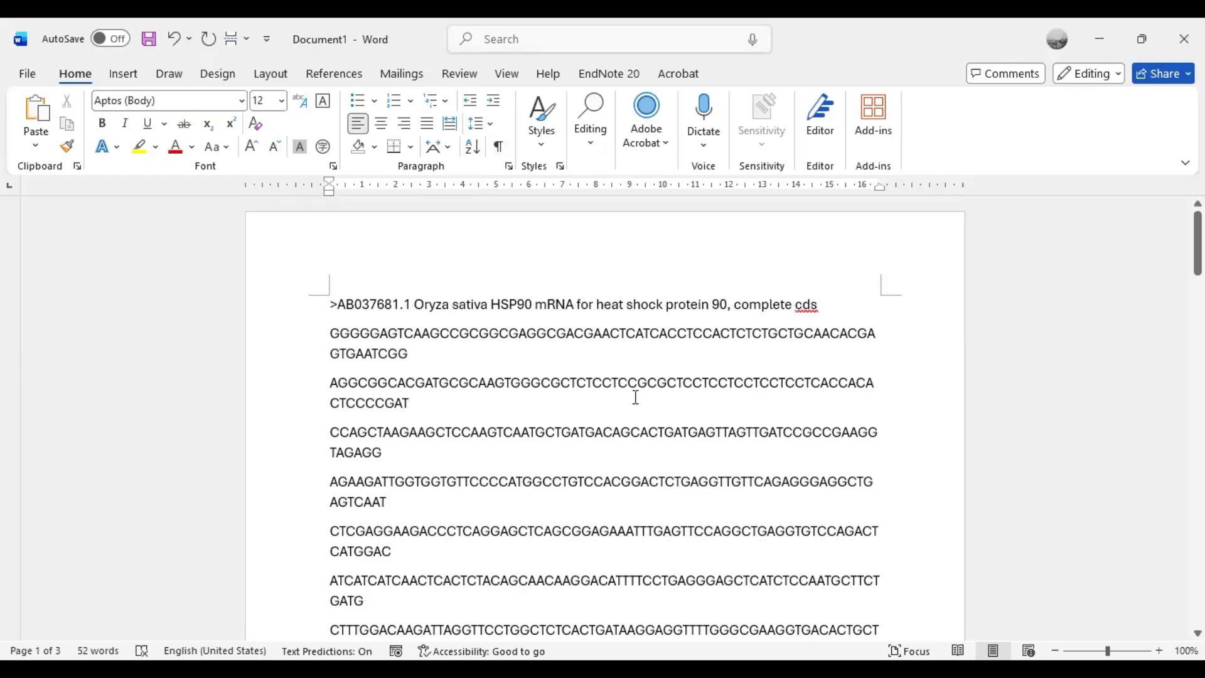
pyautogui.click(281, 319)
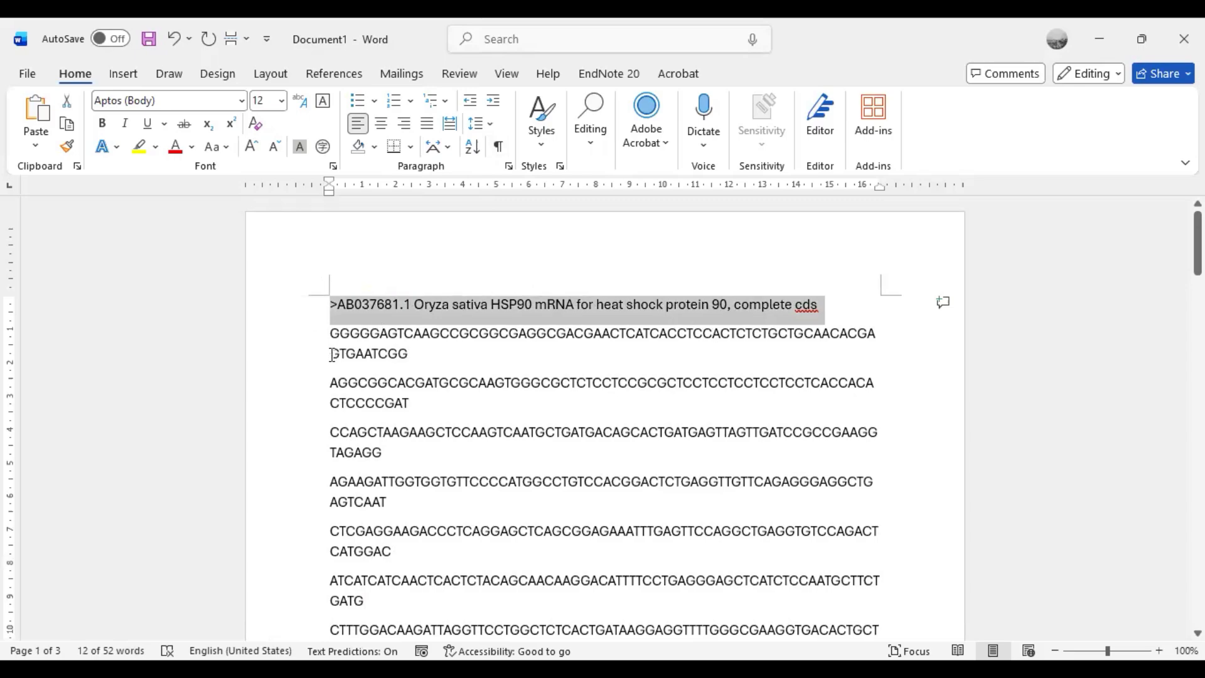
pyautogui.scroll(-6, 330, 493)
pyautogui.scroll(-16, 330, 493)
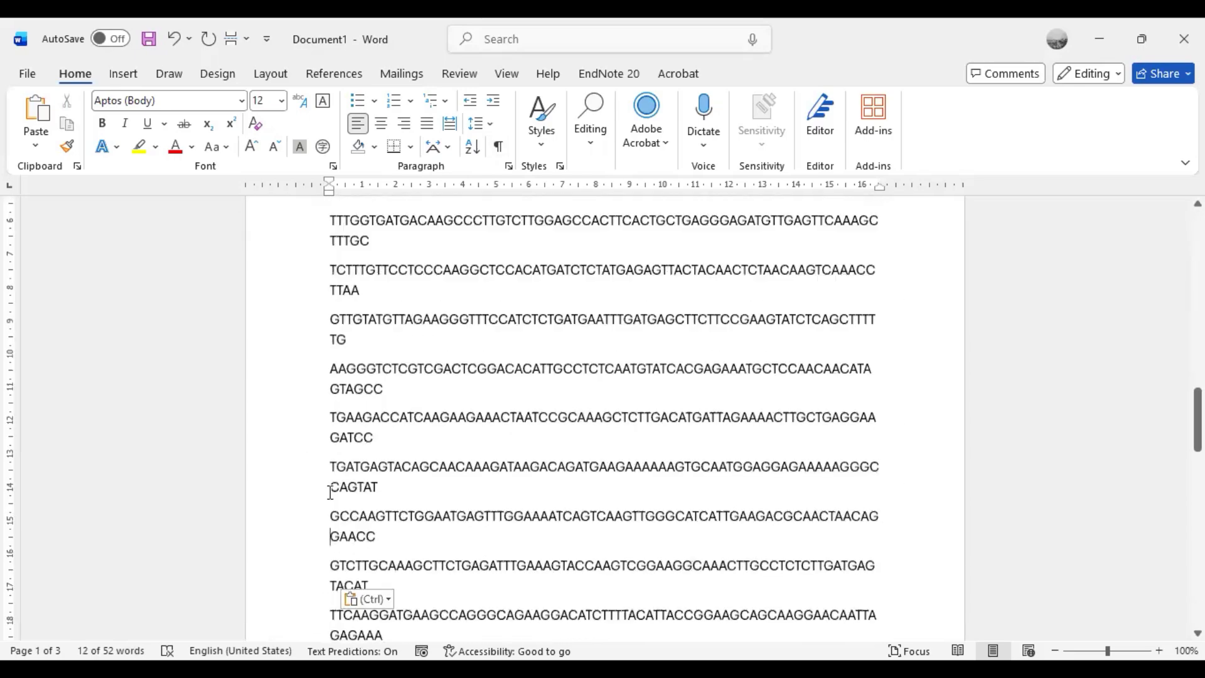
pyautogui.scroll(-12, 330, 493)
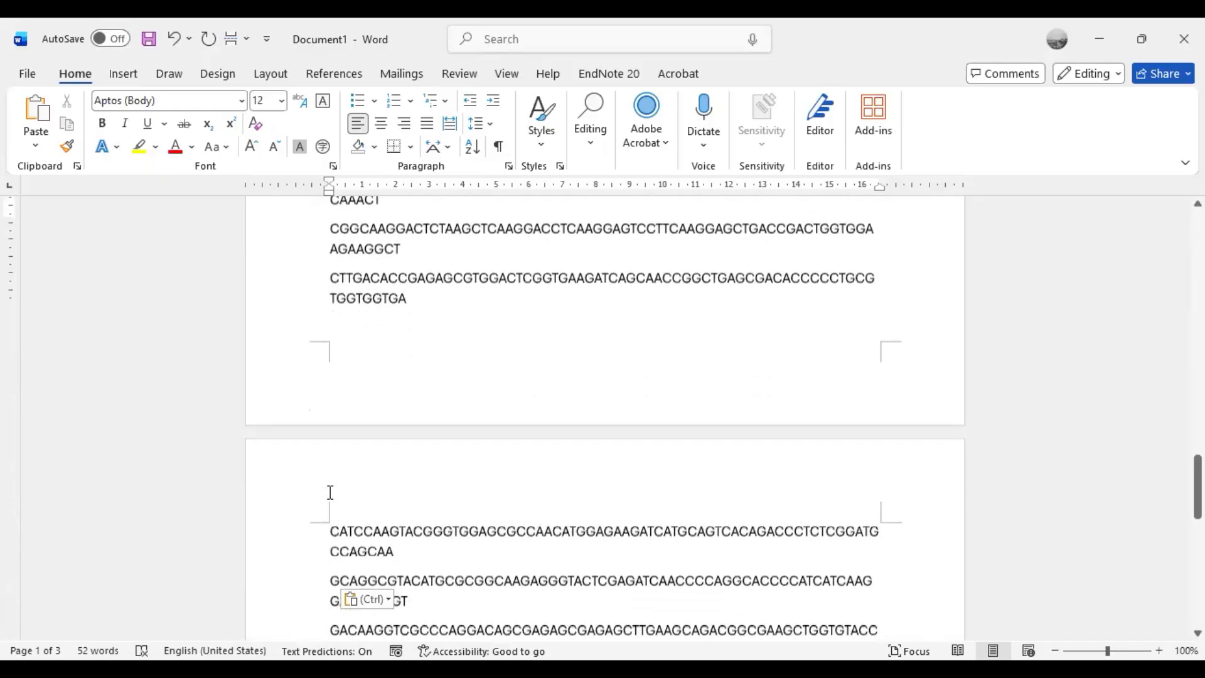
pyautogui.scroll(20, 330, 493)
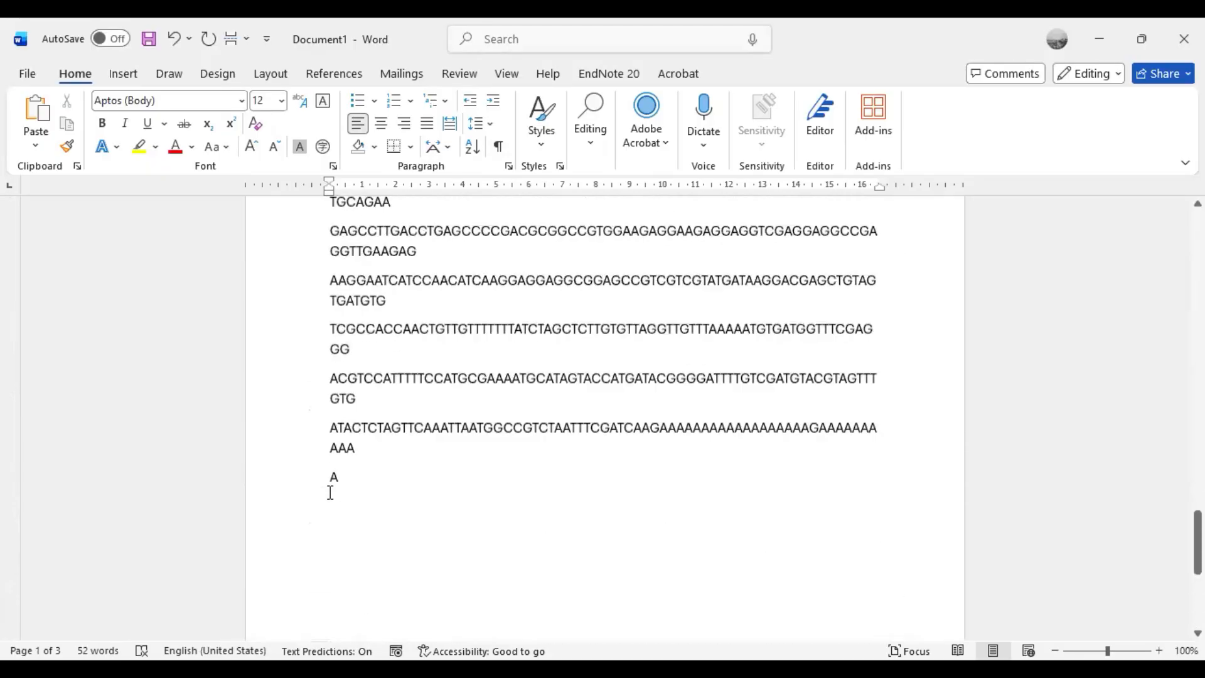
pyautogui.scroll(7, 330, 493)
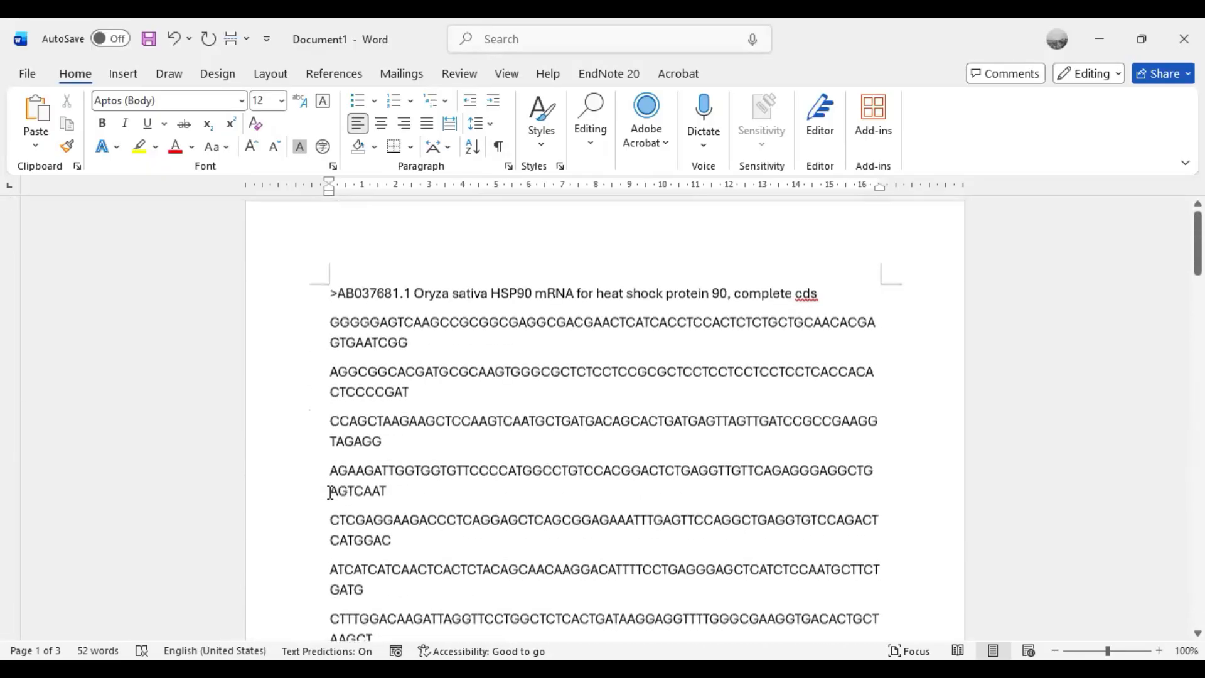
# Show the paragraph marks, including the one ending the FASTA header line, and enlarge the document view to 120%.
pyautogui.click(294, 305)
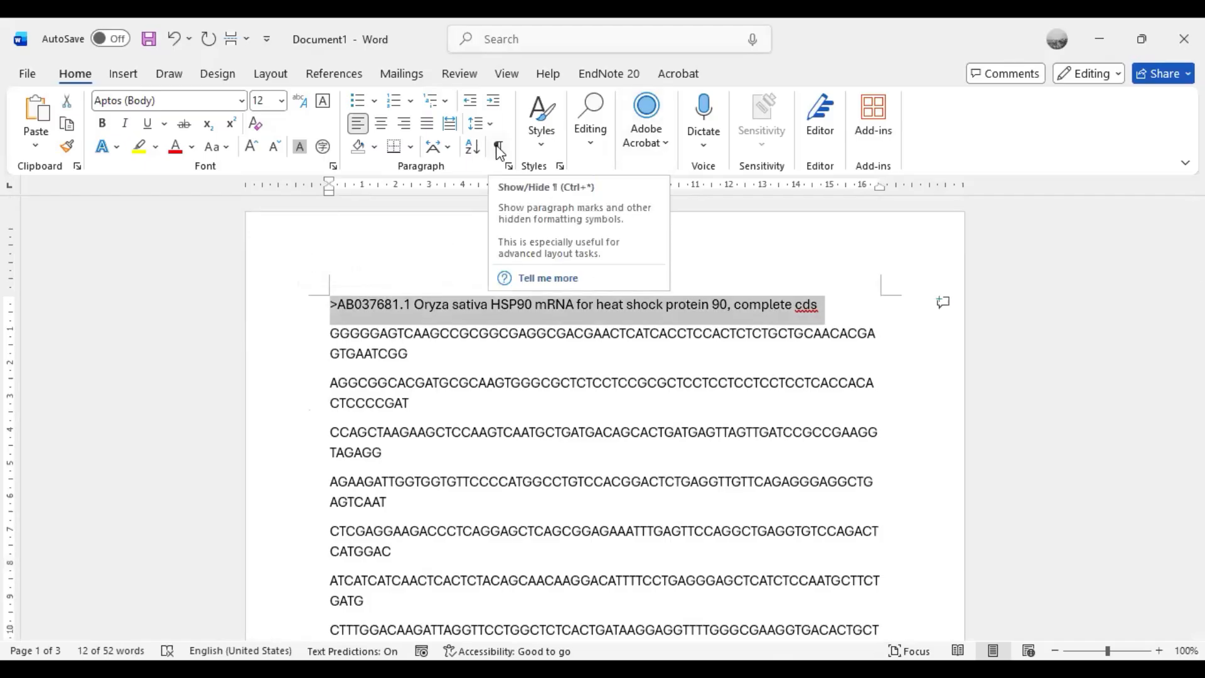
pyautogui.click(500, 147)
pyautogui.click(826, 311)
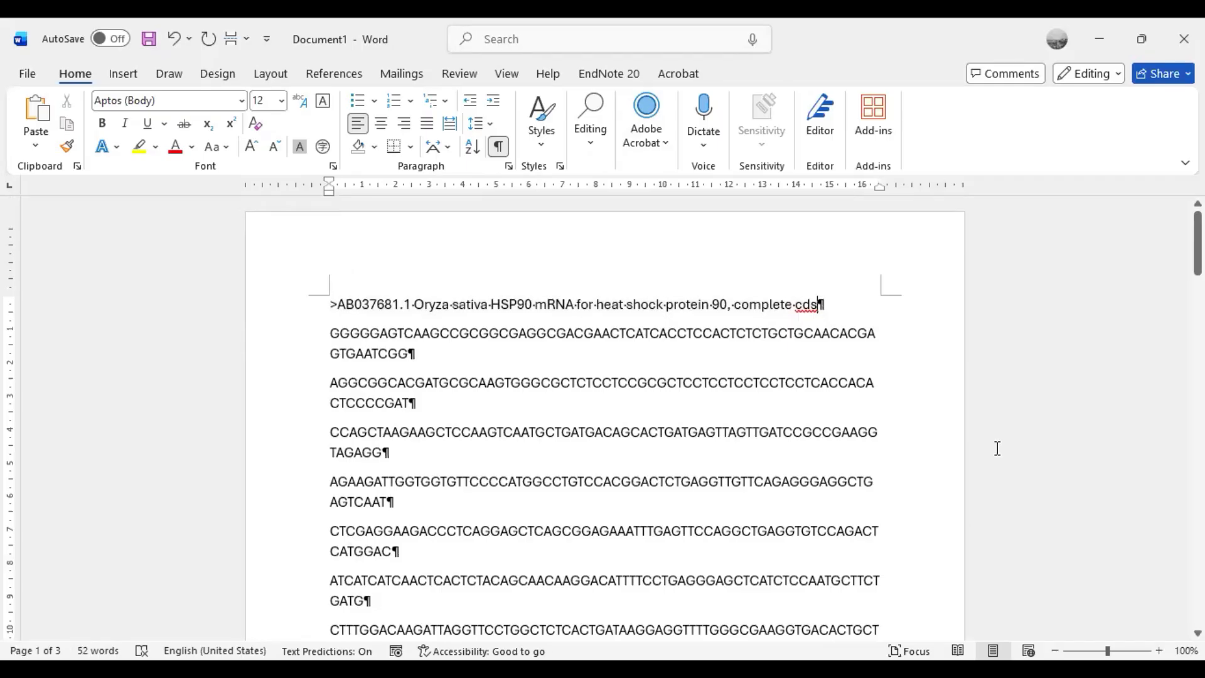
pyautogui.click(1158, 651)
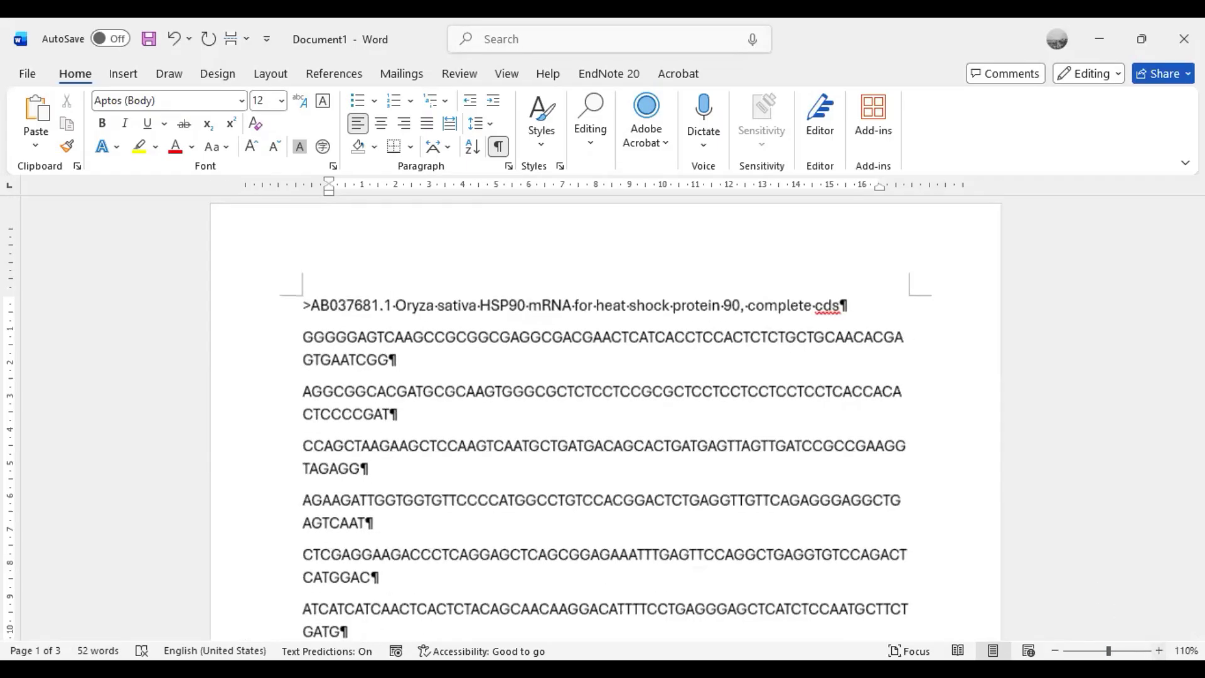
pyautogui.click(1159, 650)
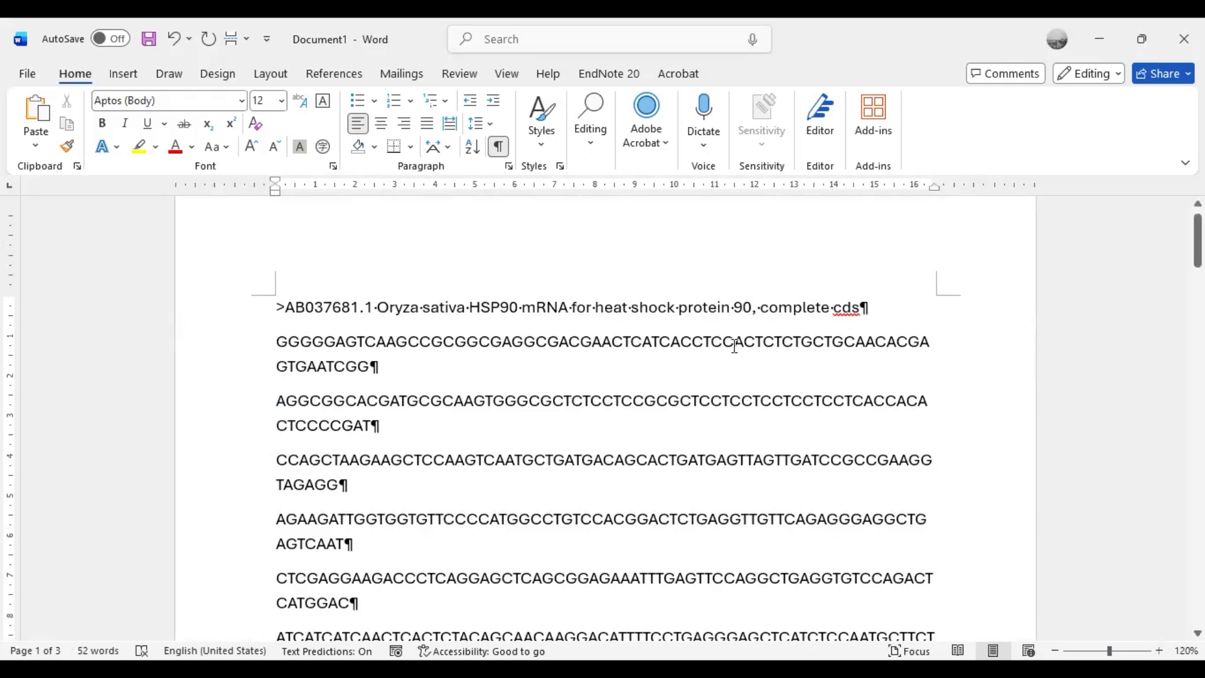
# Insert an empty paragraph after the FASTA header line, delete it again, and hide the paragraph marks.
pyautogui.click(237, 313)
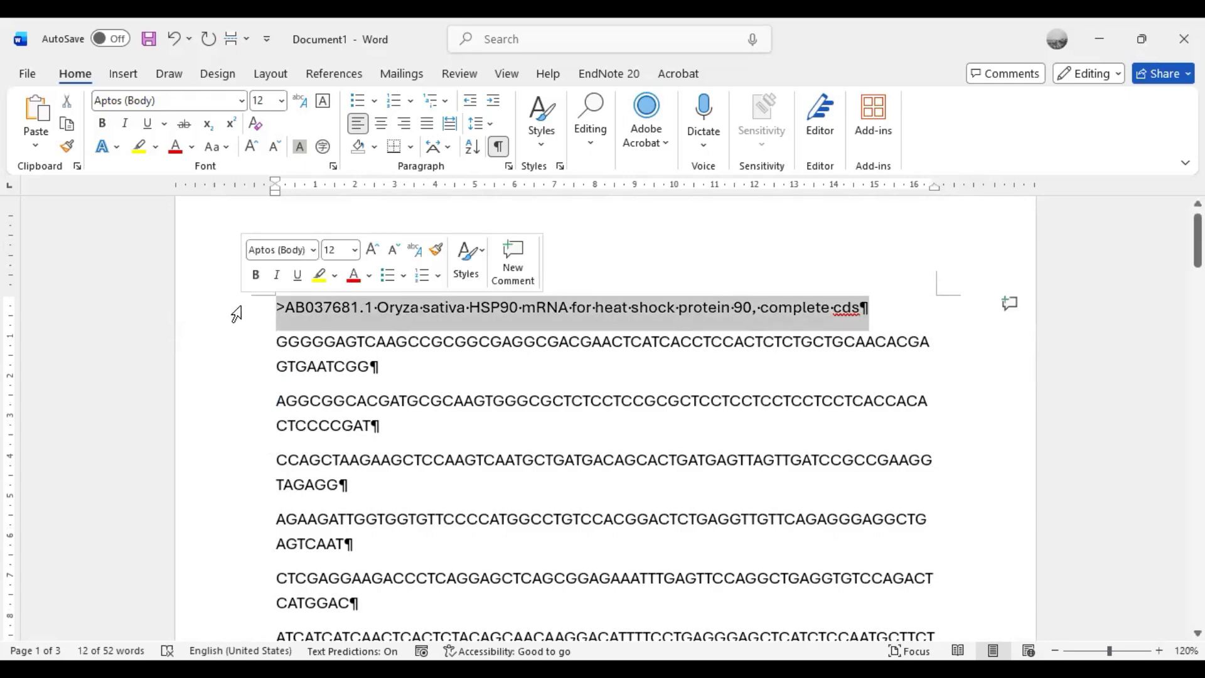
pyautogui.click(868, 308)
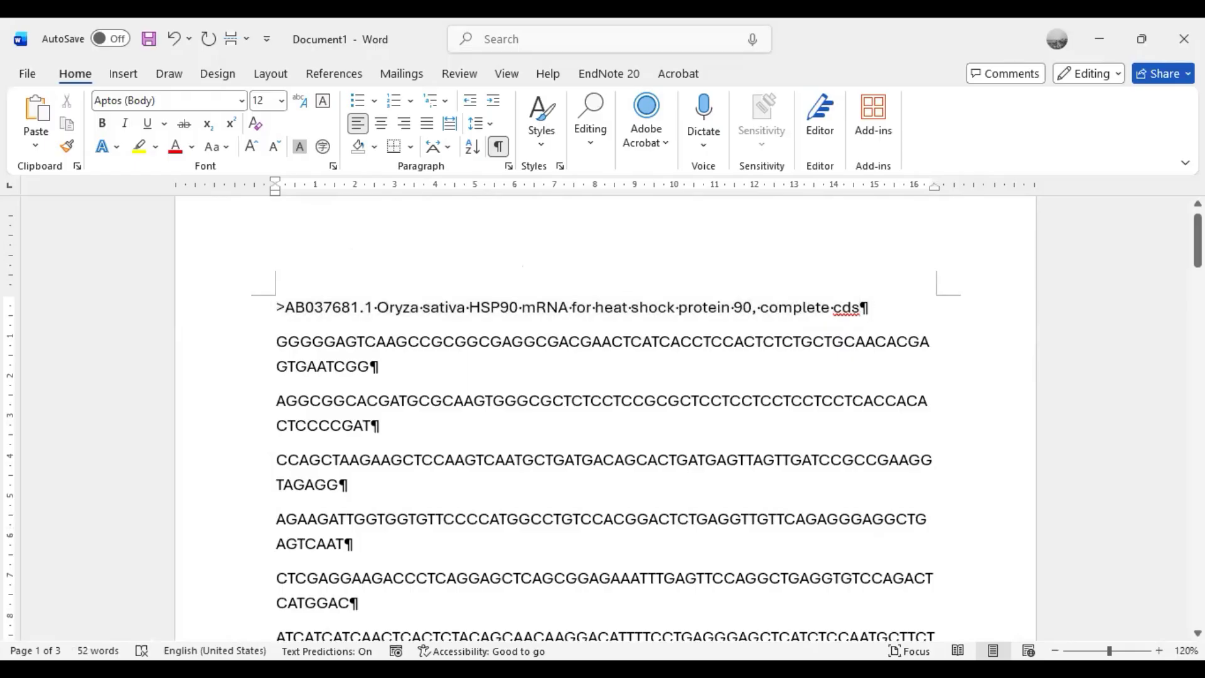
pyautogui.press('Return')
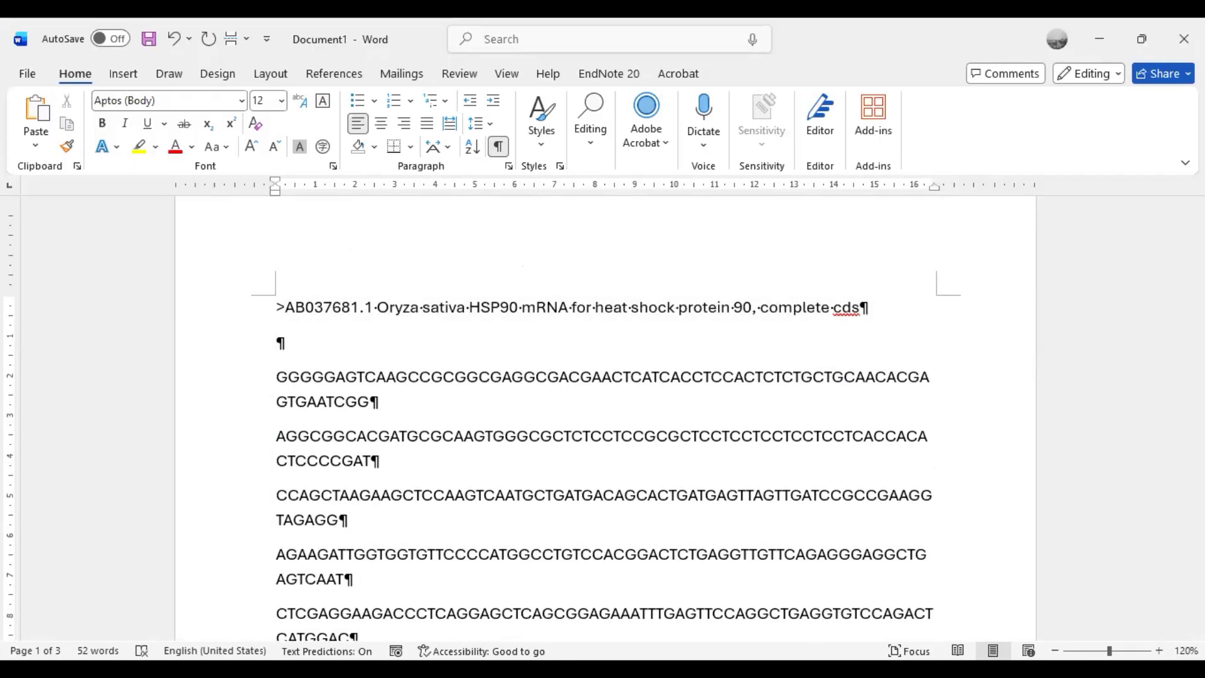
pyautogui.press('Delete')
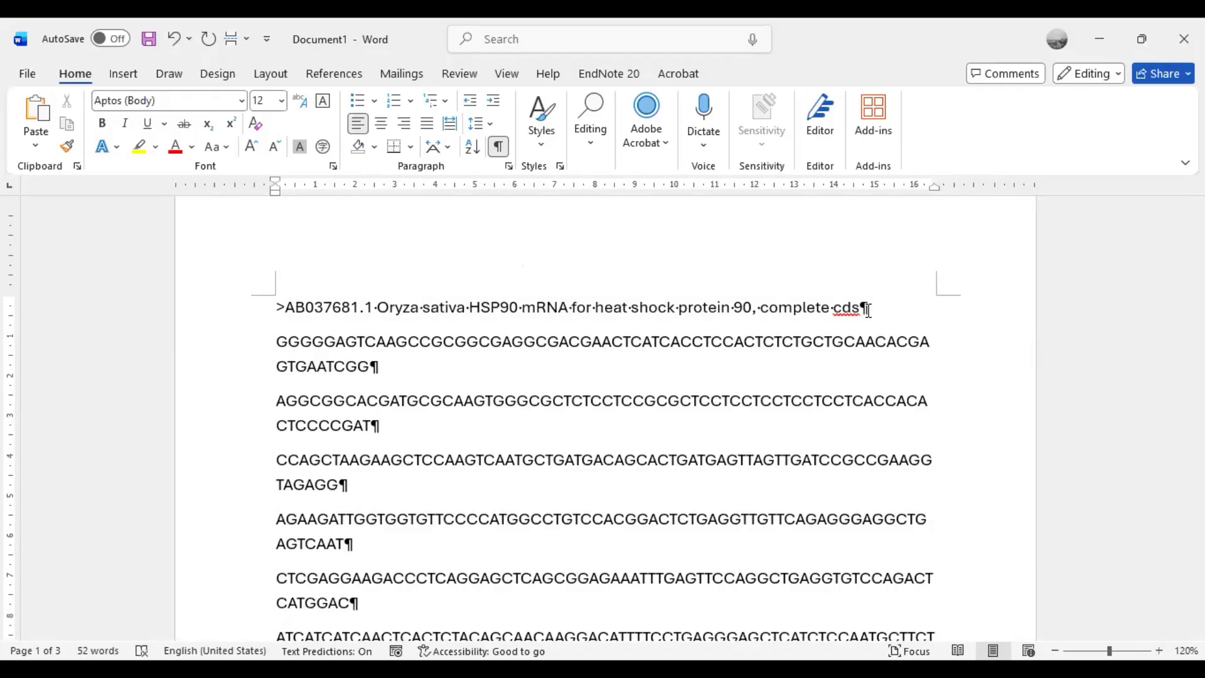
pyautogui.click(500, 146)
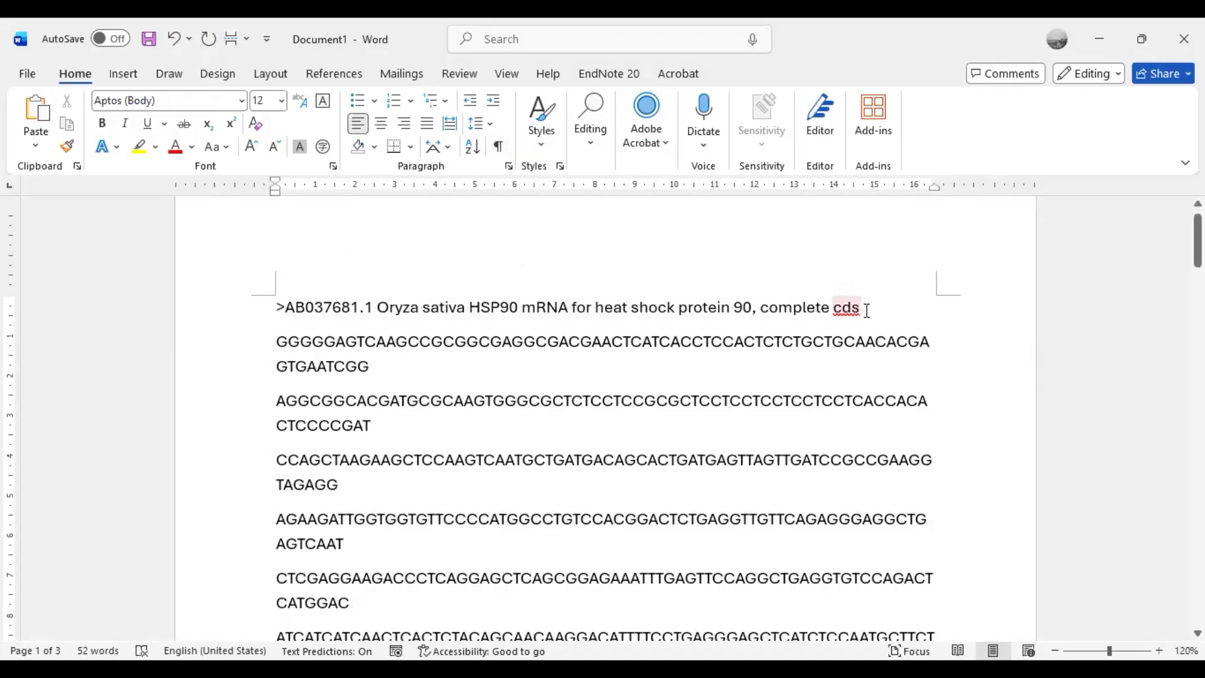
# Show the paragraph marks and delete the one that ends the FASTA header line.
pyautogui.click(243, 320)
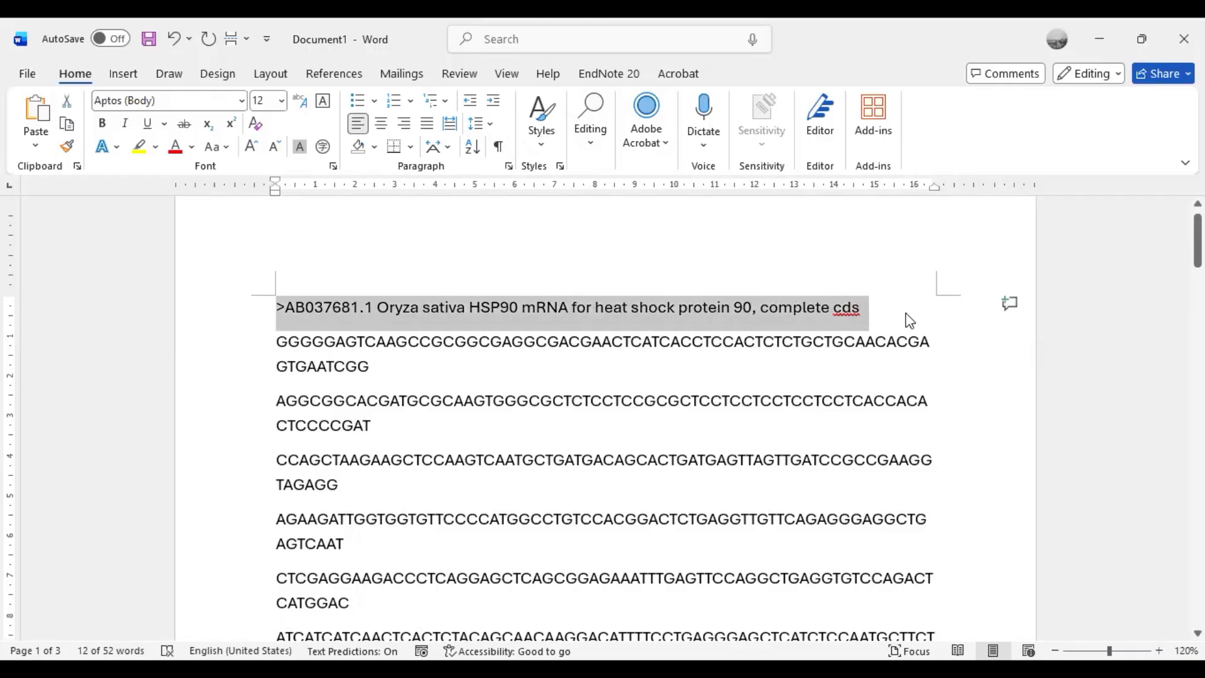
pyautogui.click(861, 310)
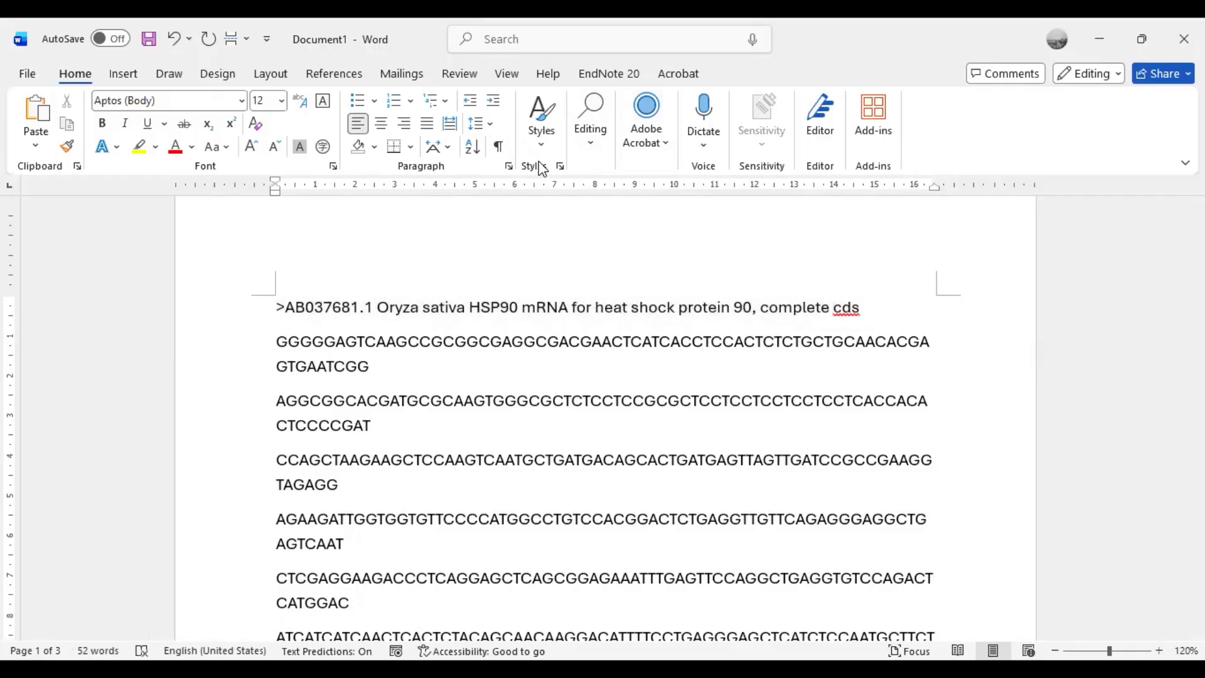
pyautogui.click(499, 147)
pyautogui.press('Delete')
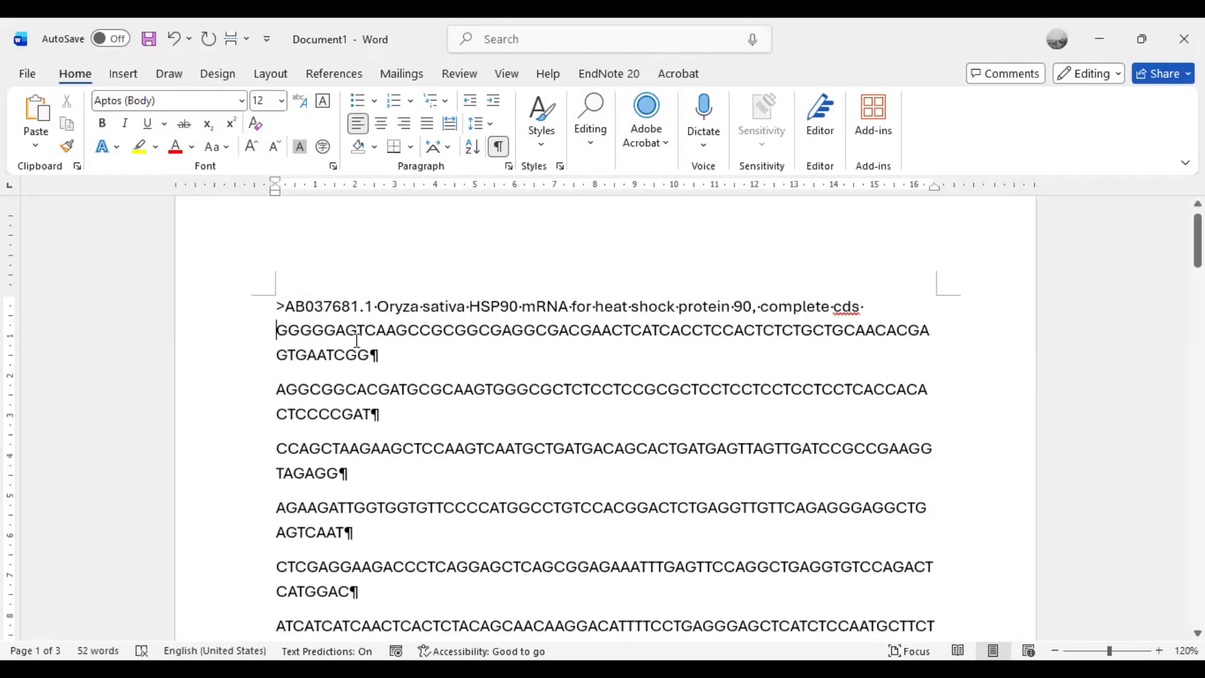
# Highlight the header and first sequence line in yellow, and join the next sequence line by deleting the paragraph mark between them.
pyautogui.moveTo(374, 353); pyautogui.dragTo(279, 302)
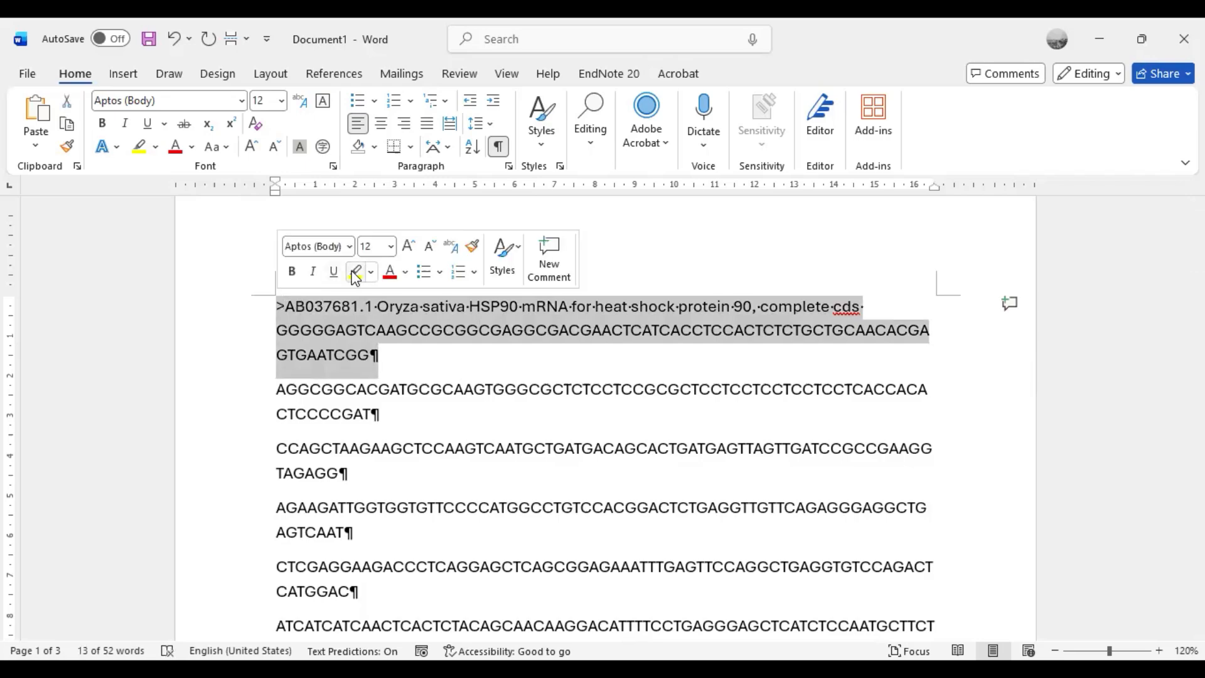
pyautogui.click(355, 272)
pyautogui.click(377, 355)
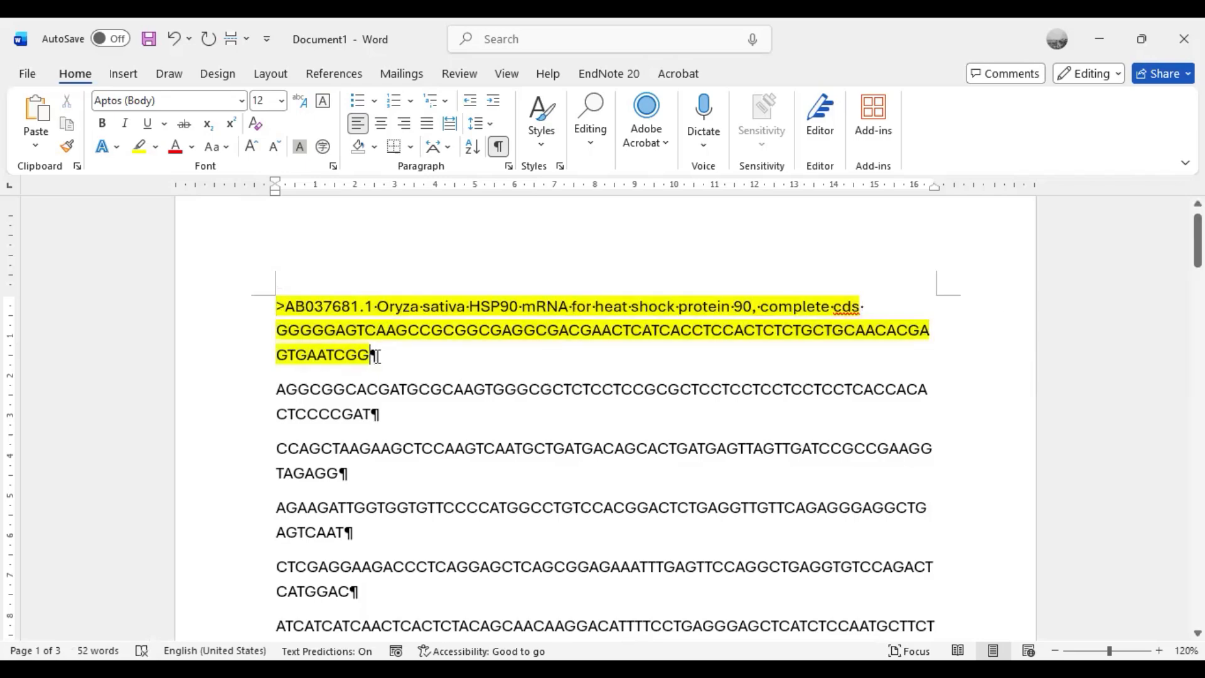
pyautogui.press('Delete')
pyautogui.moveTo(487, 375); pyautogui.dragTo(284, 301)
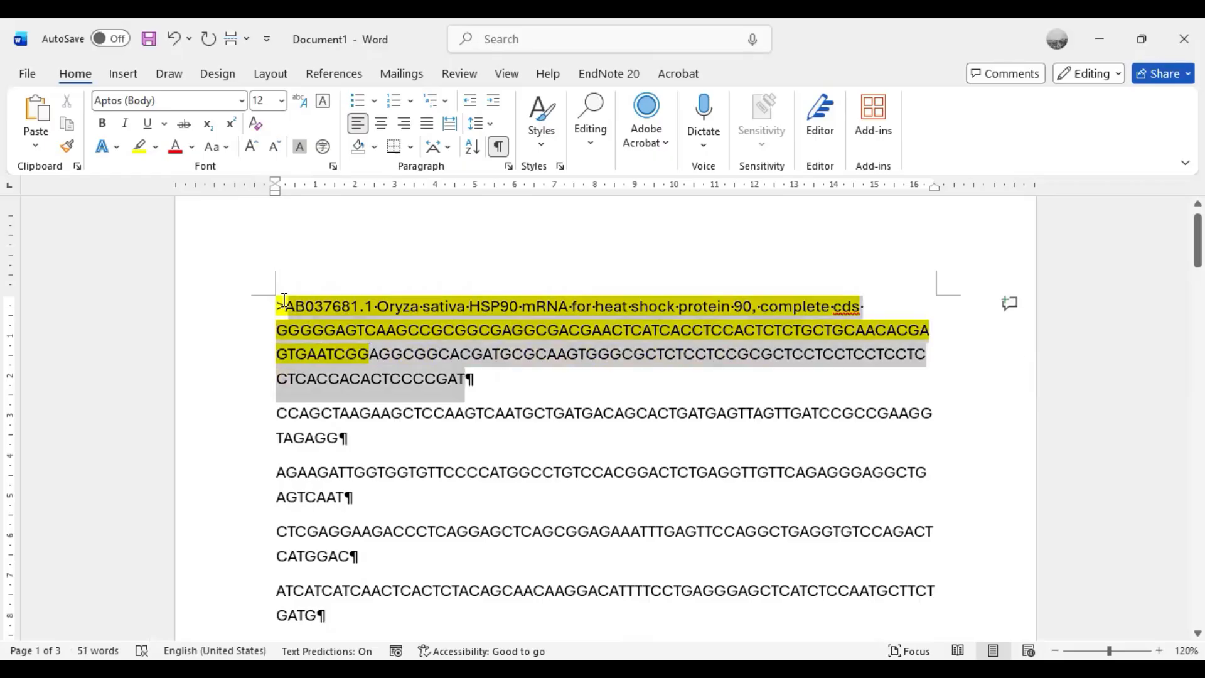
pyautogui.click(481, 378)
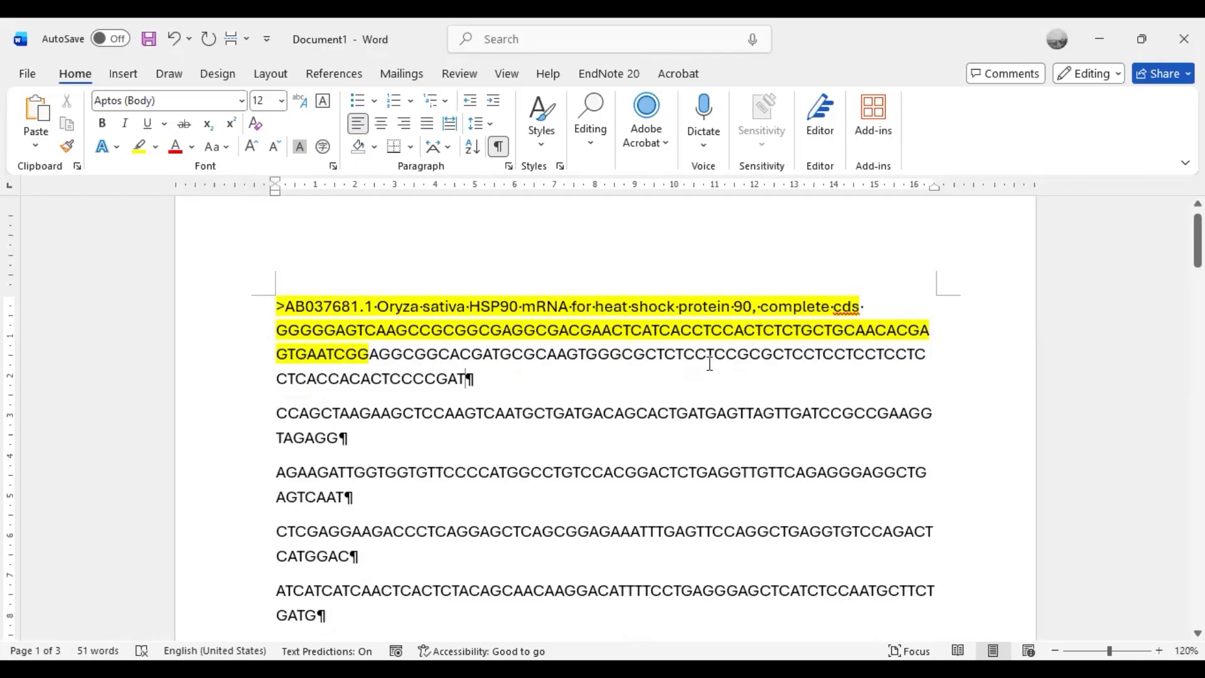
# Insert a paragraph break after "complete cds" to separate the FASTA header line from the sequence.
pyautogui.moveTo(833, 307); pyautogui.dragTo(863, 307)
pyautogui.click(864, 307)
pyautogui.press('Return')
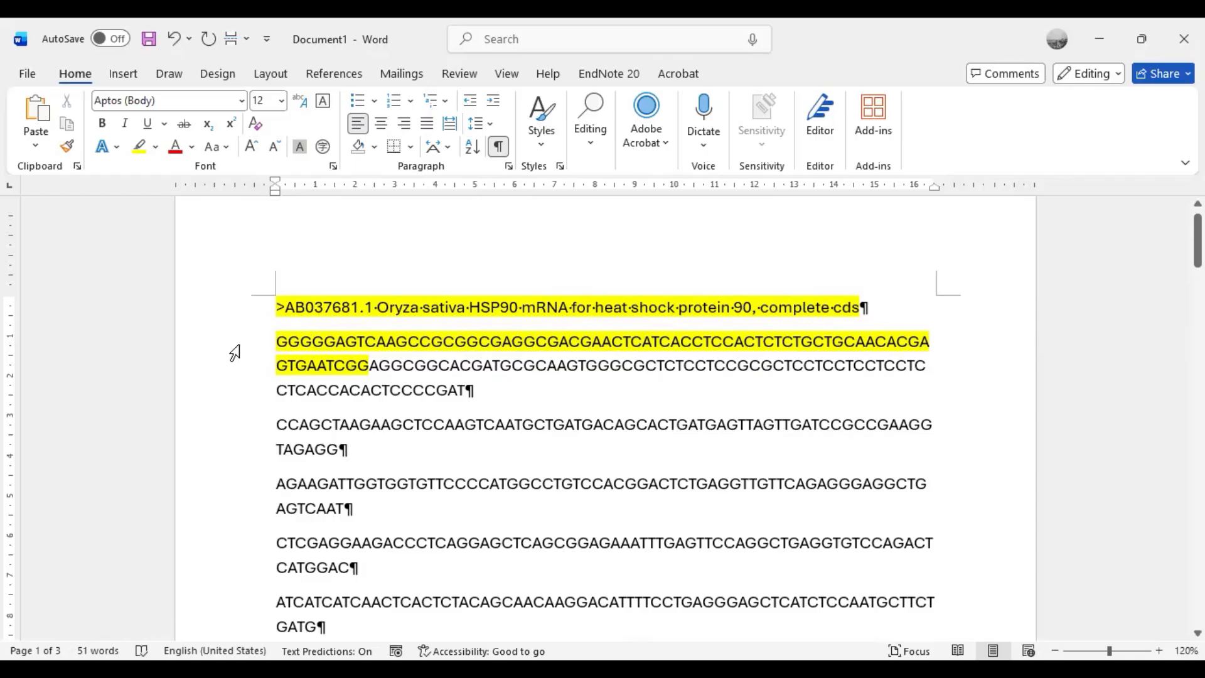
# Remove the yellow highlight from the sequence lines directly below the header.
pyautogui.moveTo(235, 345); pyautogui.dragTo(237, 373)
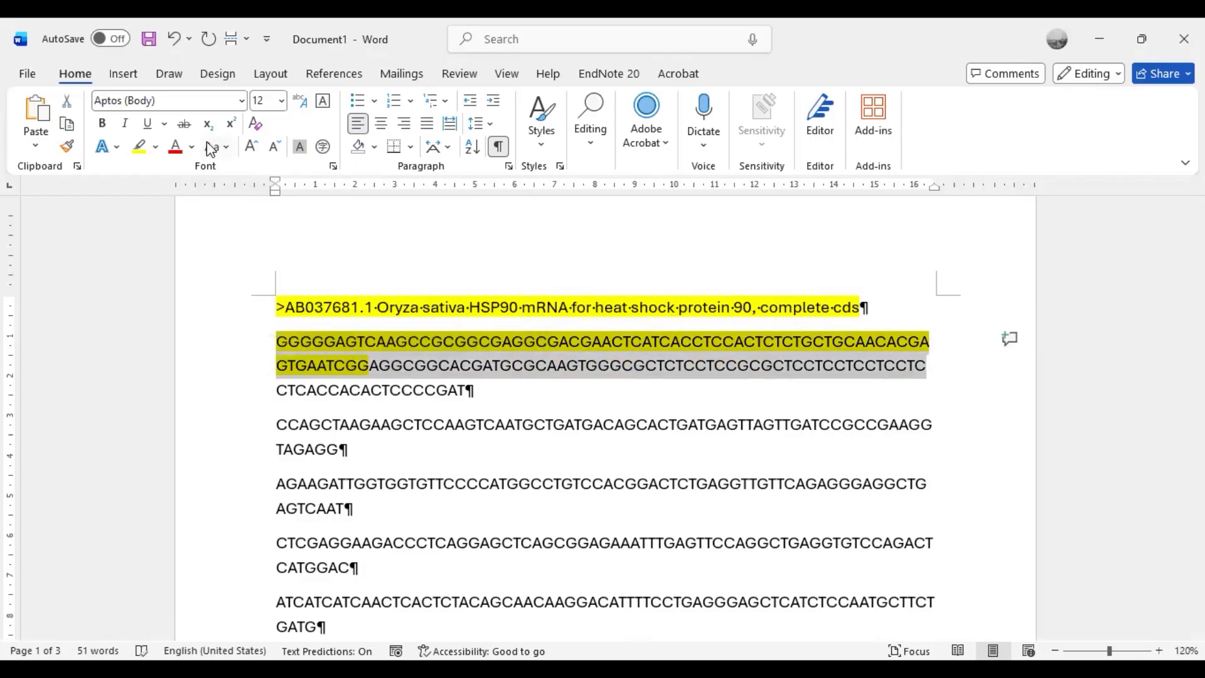
pyautogui.click(138, 148)
pyautogui.click(138, 148)
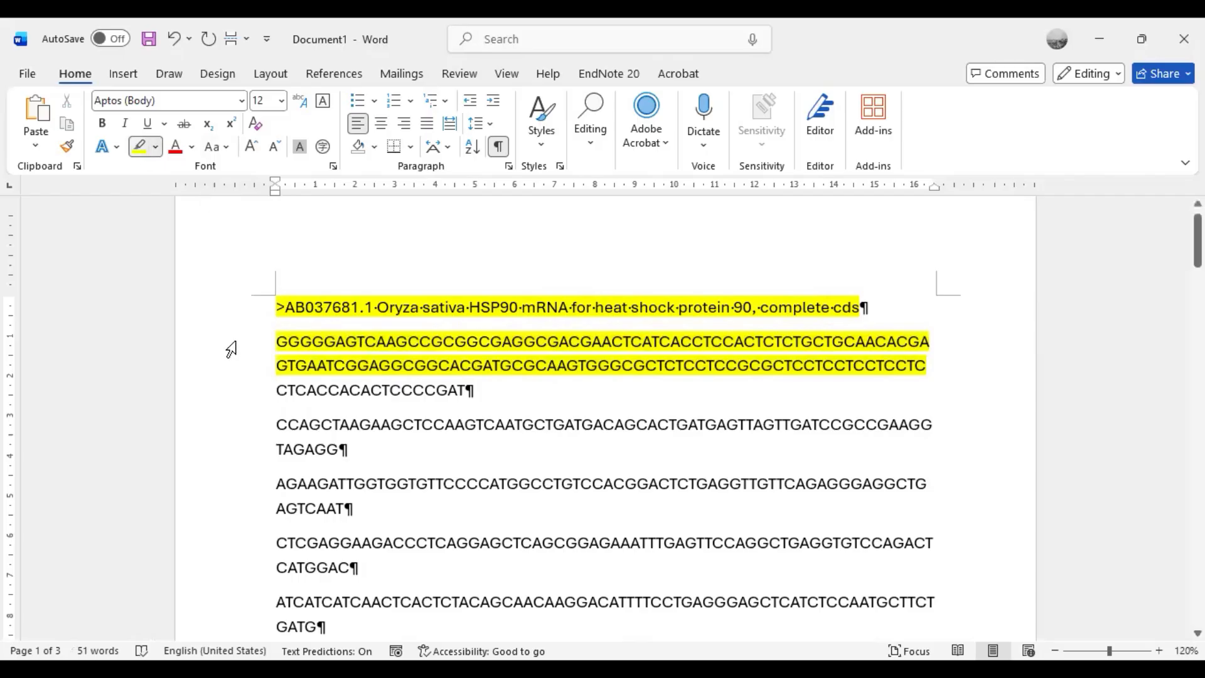
pyautogui.moveTo(231, 349); pyautogui.dragTo(223, 384)
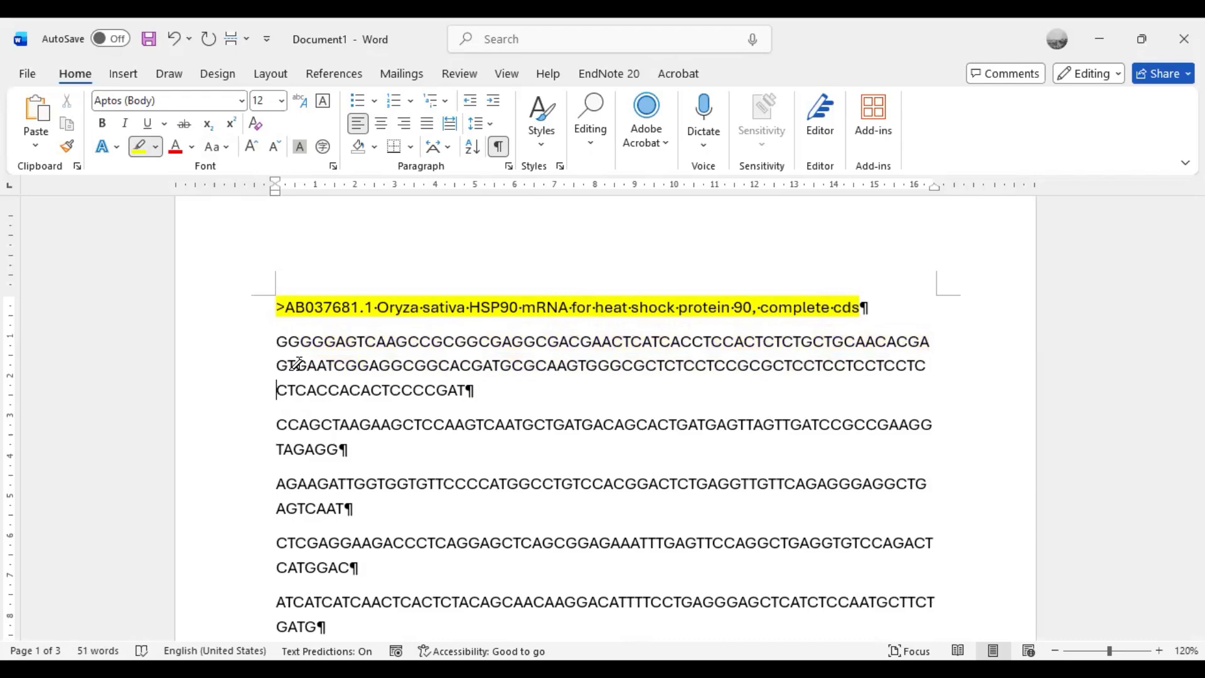
pyautogui.press('Escape')
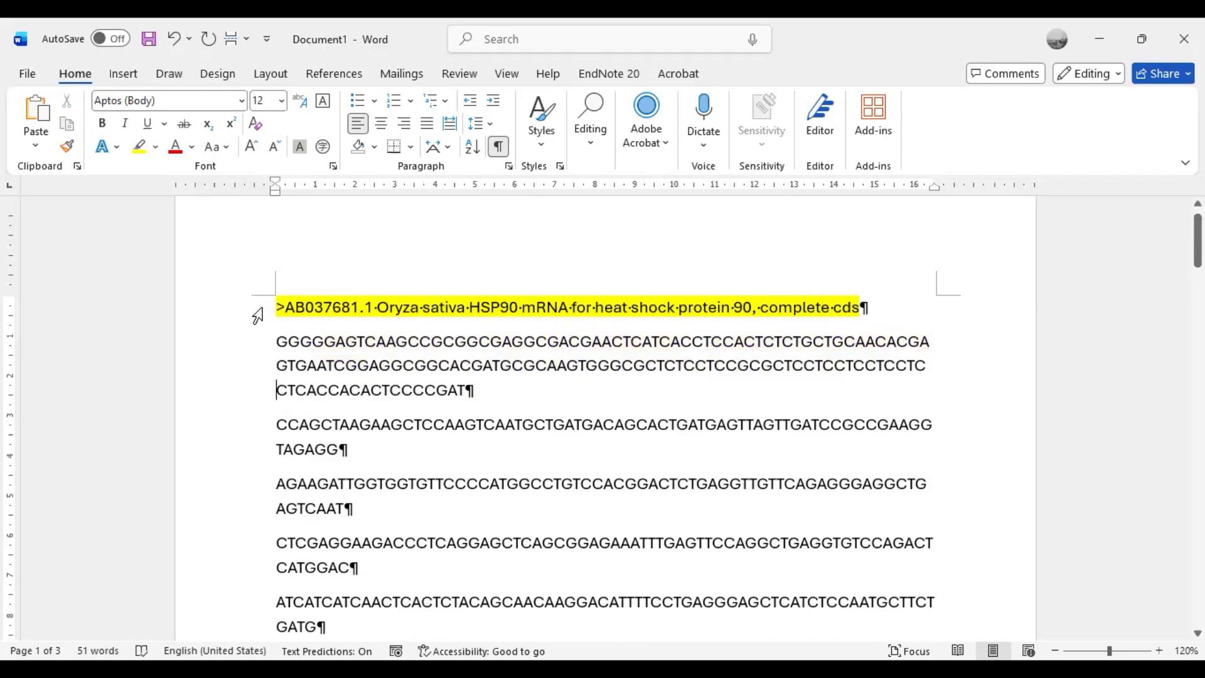
# Shorten the highlighted FASTA header line to >AB037681 by deleting the version number and description.
pyautogui.click(258, 315)
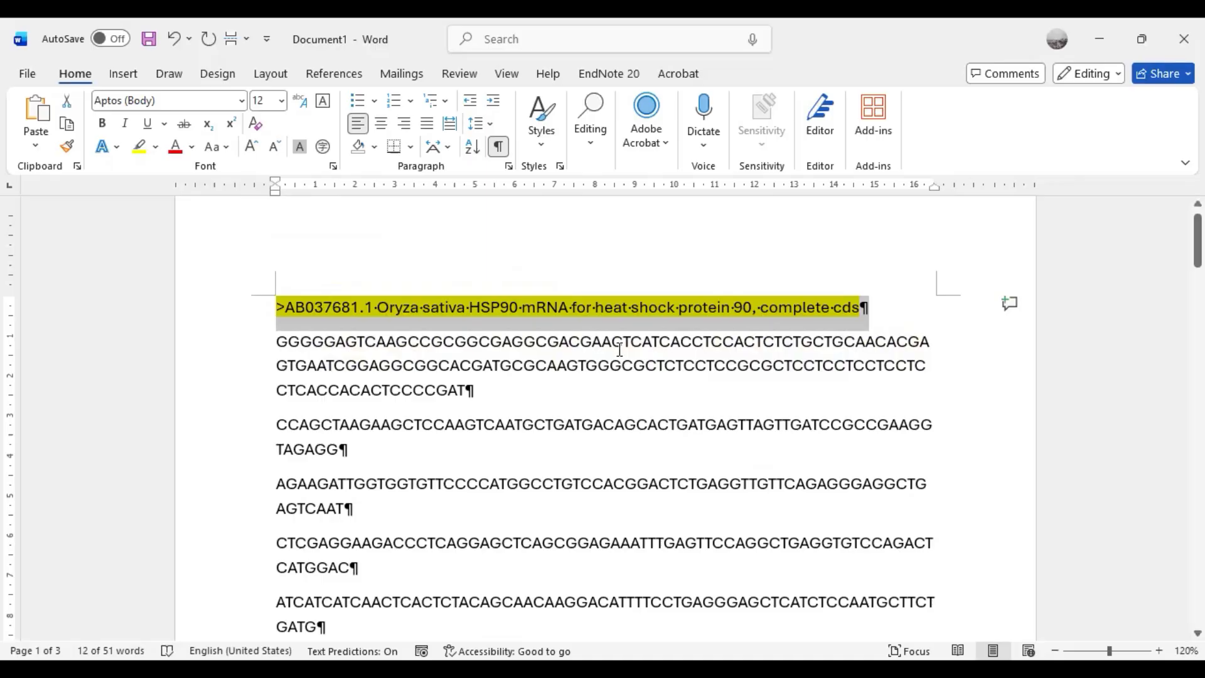
pyautogui.click(408, 351)
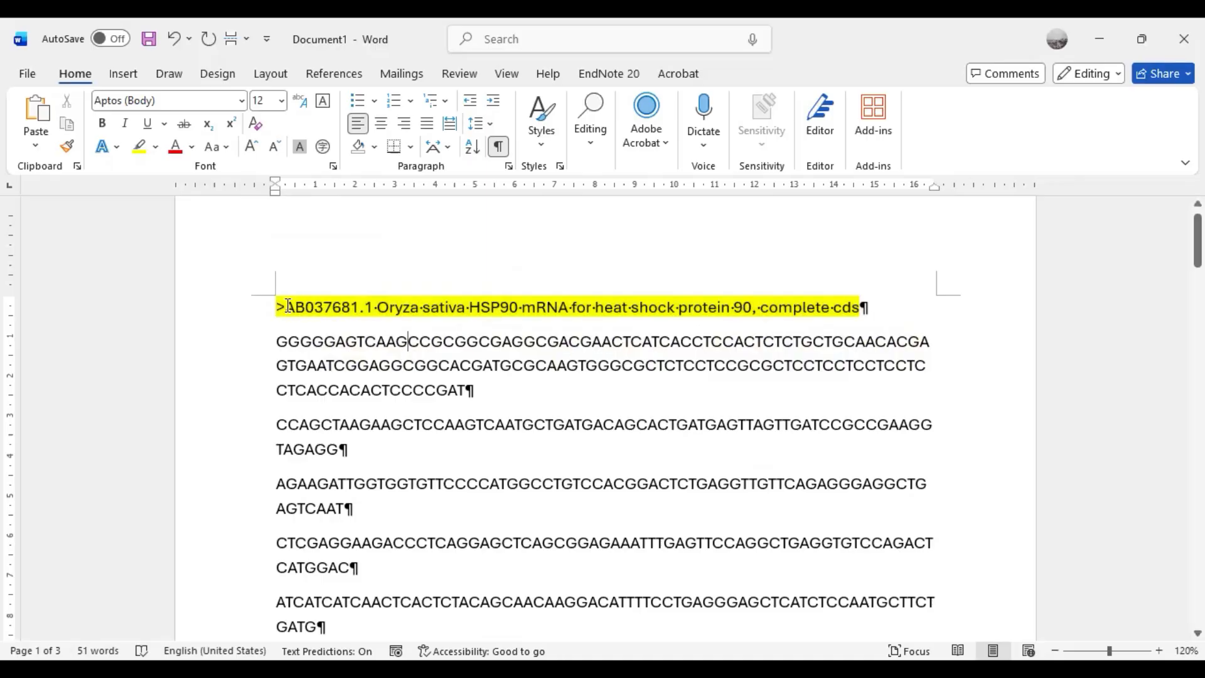
pyautogui.moveTo(288, 305); pyautogui.dragTo(676, 306)
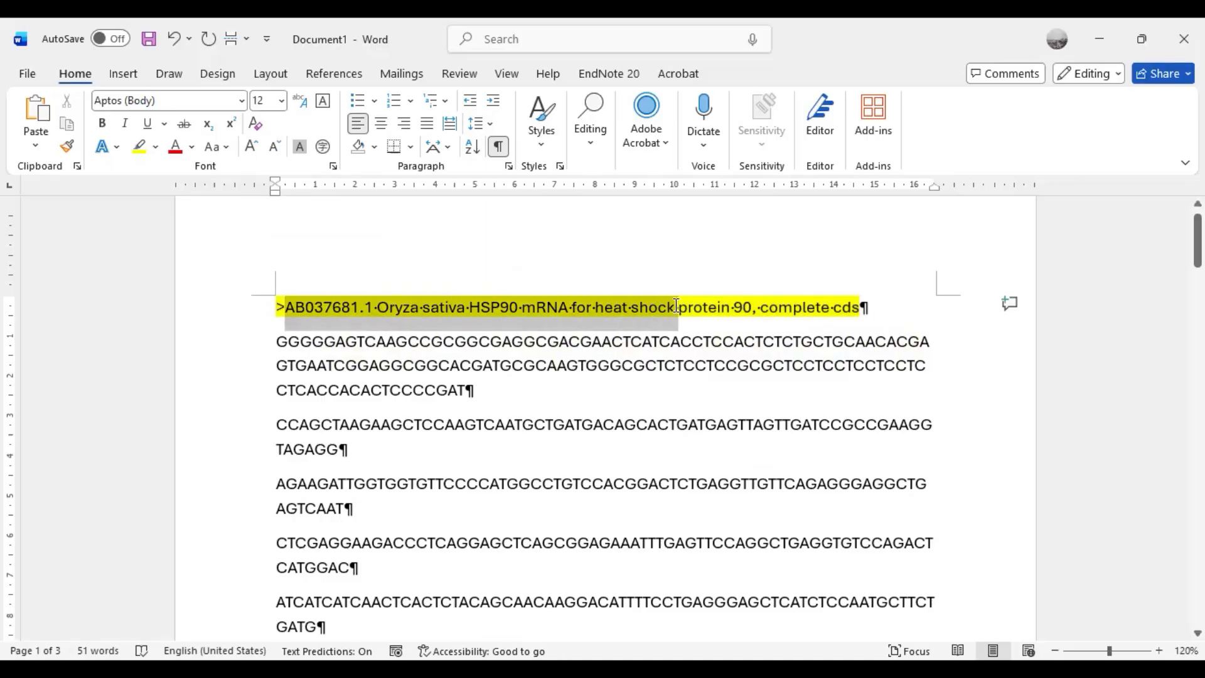
pyautogui.click(373, 308)
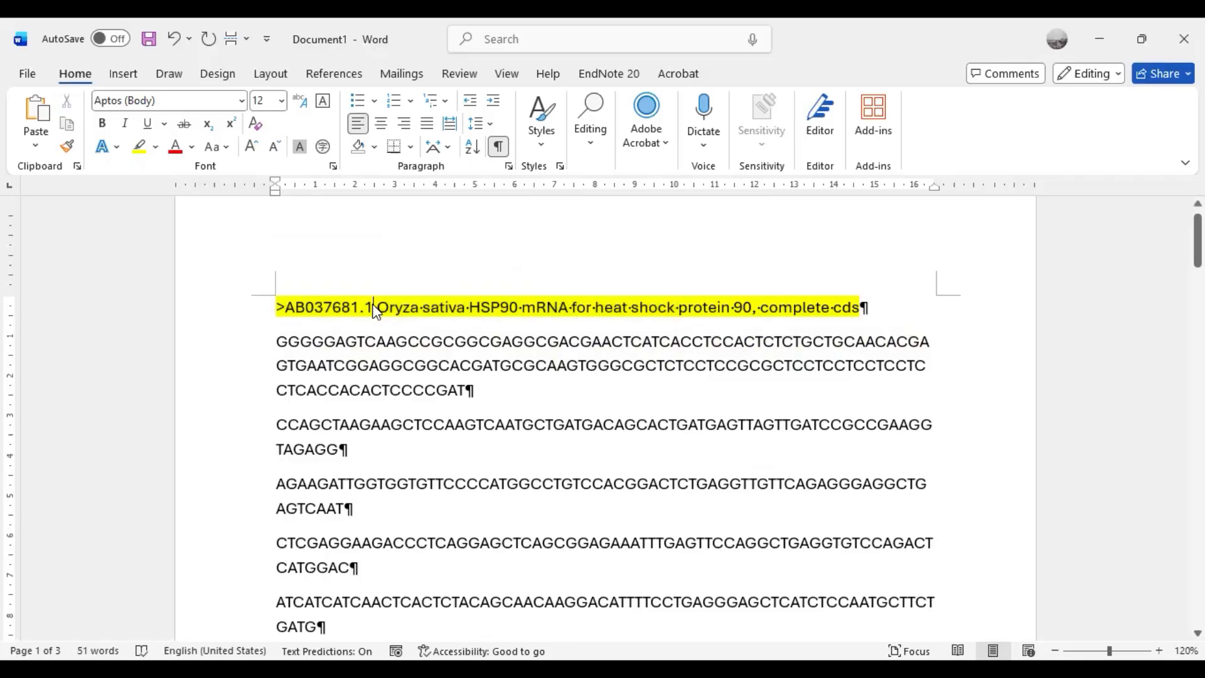
pyautogui.moveTo(373, 311); pyautogui.dragTo(878, 286)
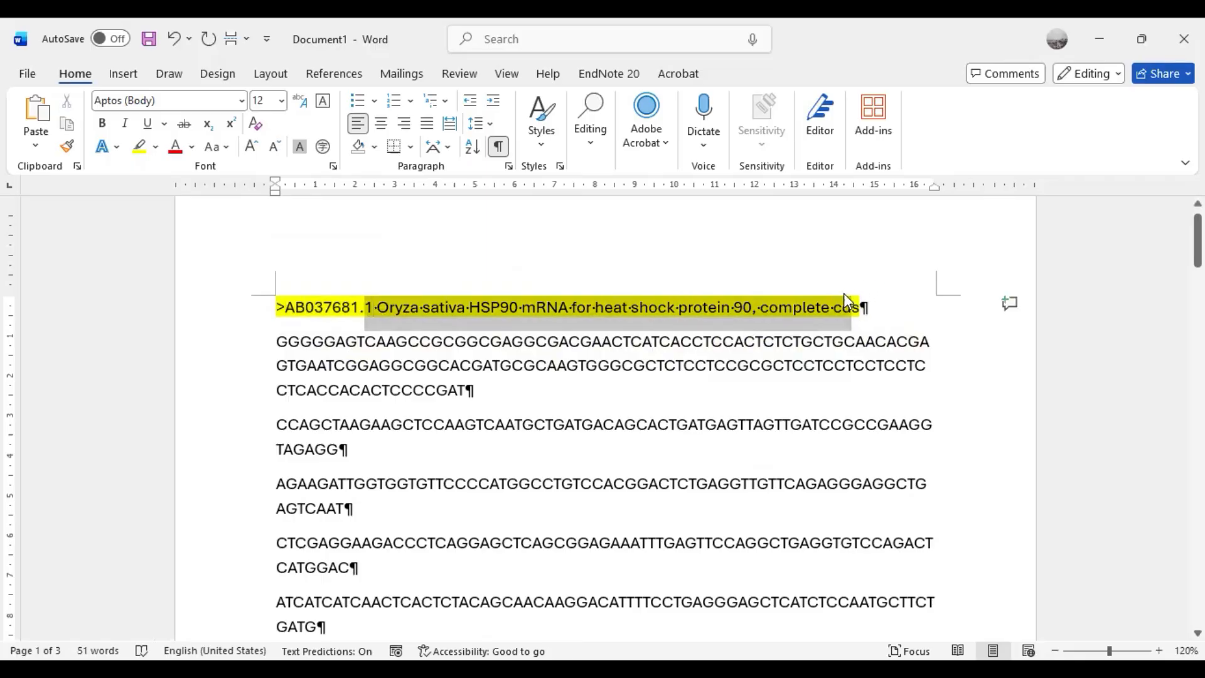
pyautogui.press('Delete')
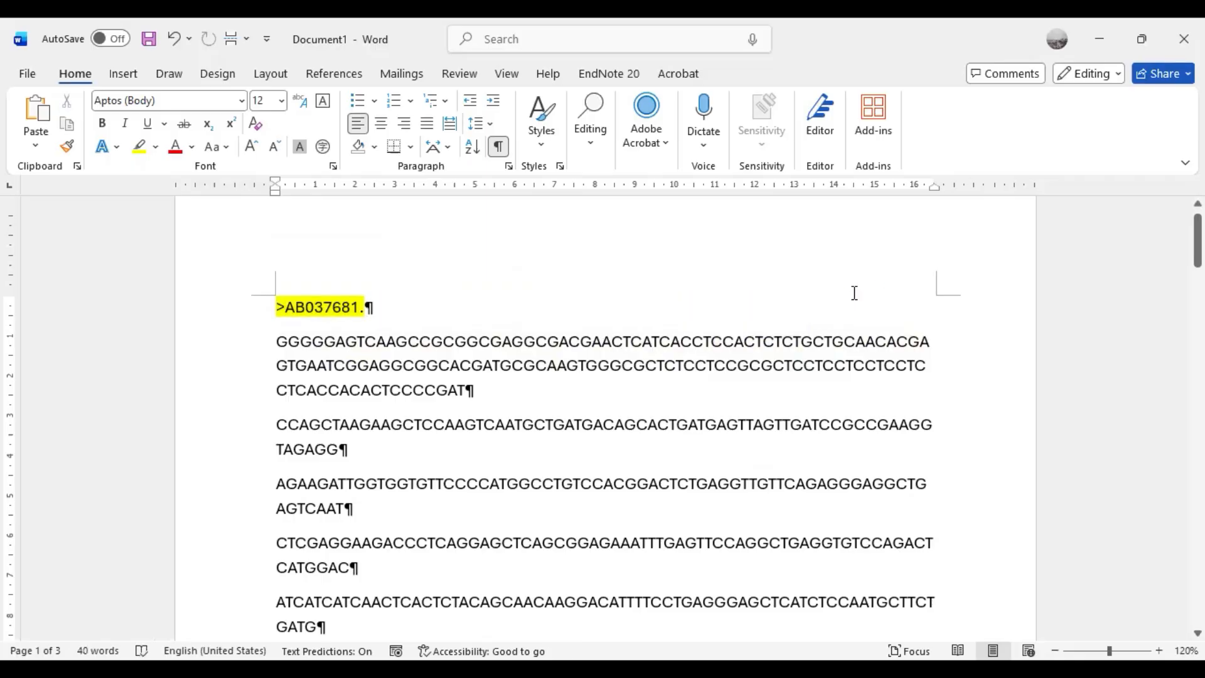
pyautogui.press('BackSpace')
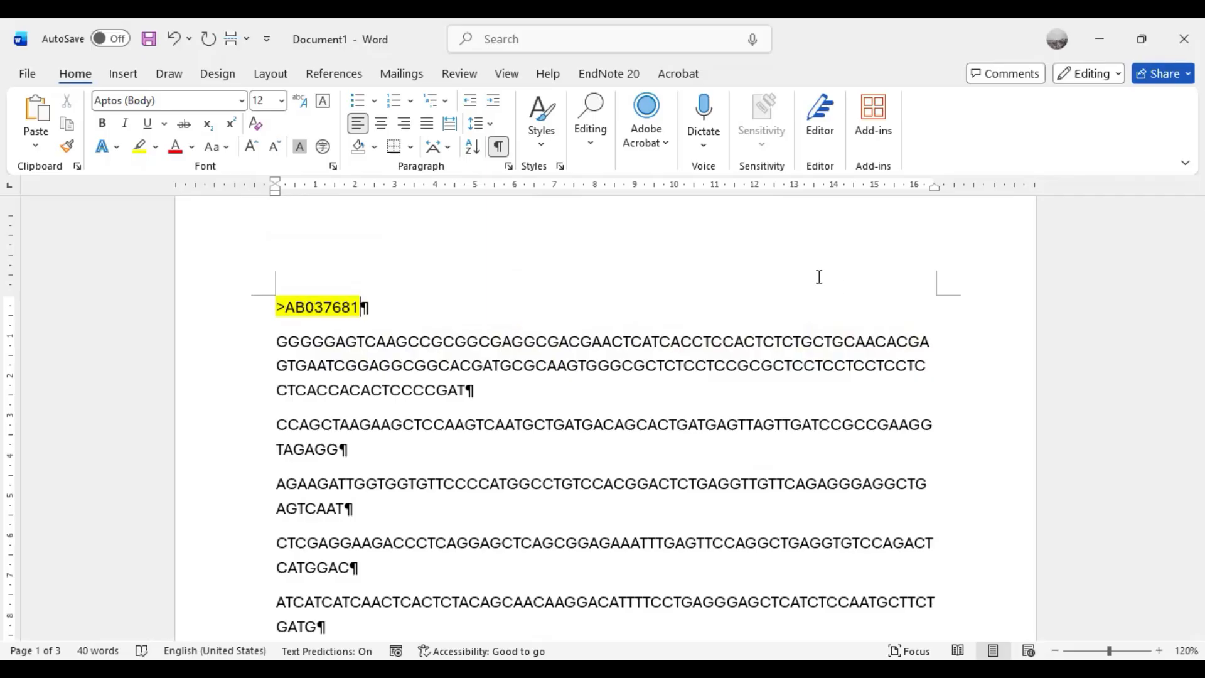
pyautogui.moveTo(286, 307); pyautogui.dragTo(275, 309)
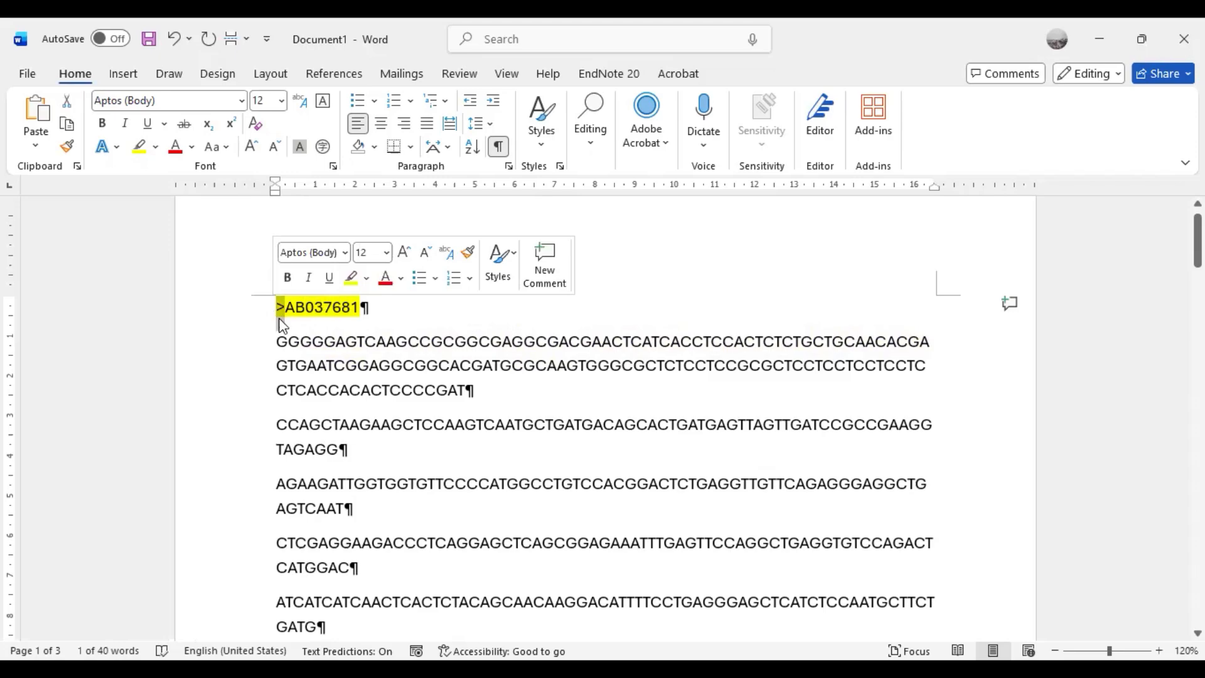
pyautogui.click(367, 312)
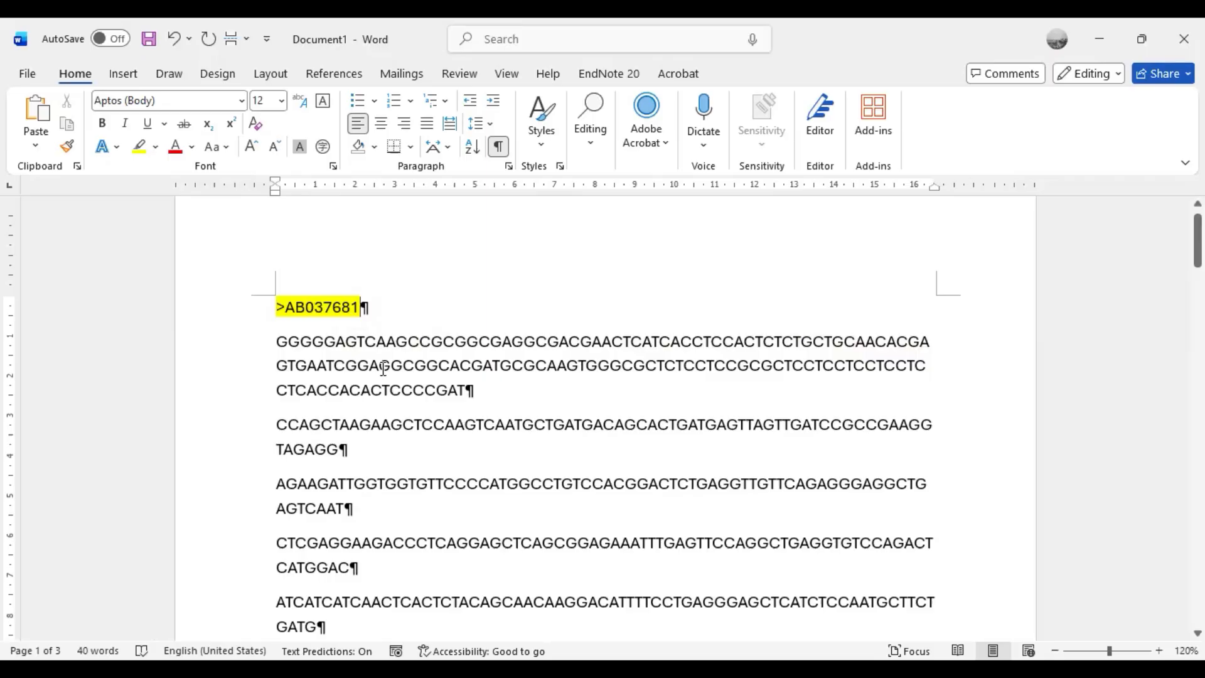
# Delete four successive paragraph marks in the sequence to merge its next lines into the first sequence paragraph.
pyautogui.click(470, 392)
pyautogui.press('Delete')
pyautogui.press('Down')
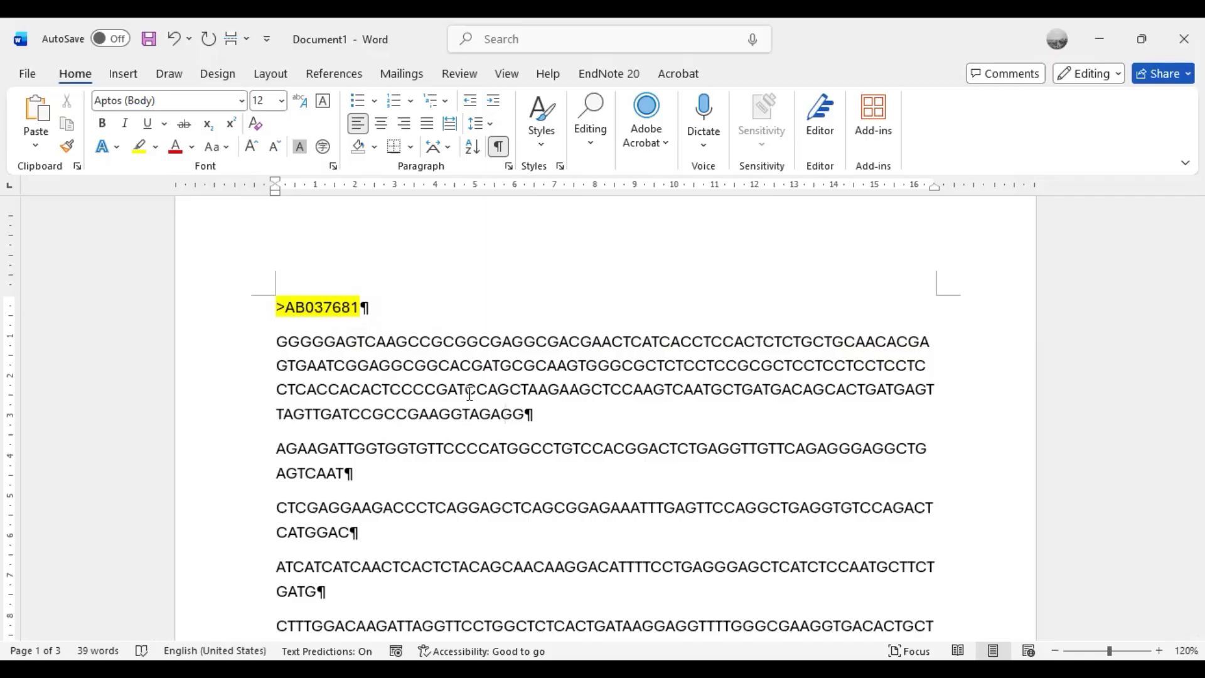
pyautogui.press('Delete')
pyautogui.press('Down')
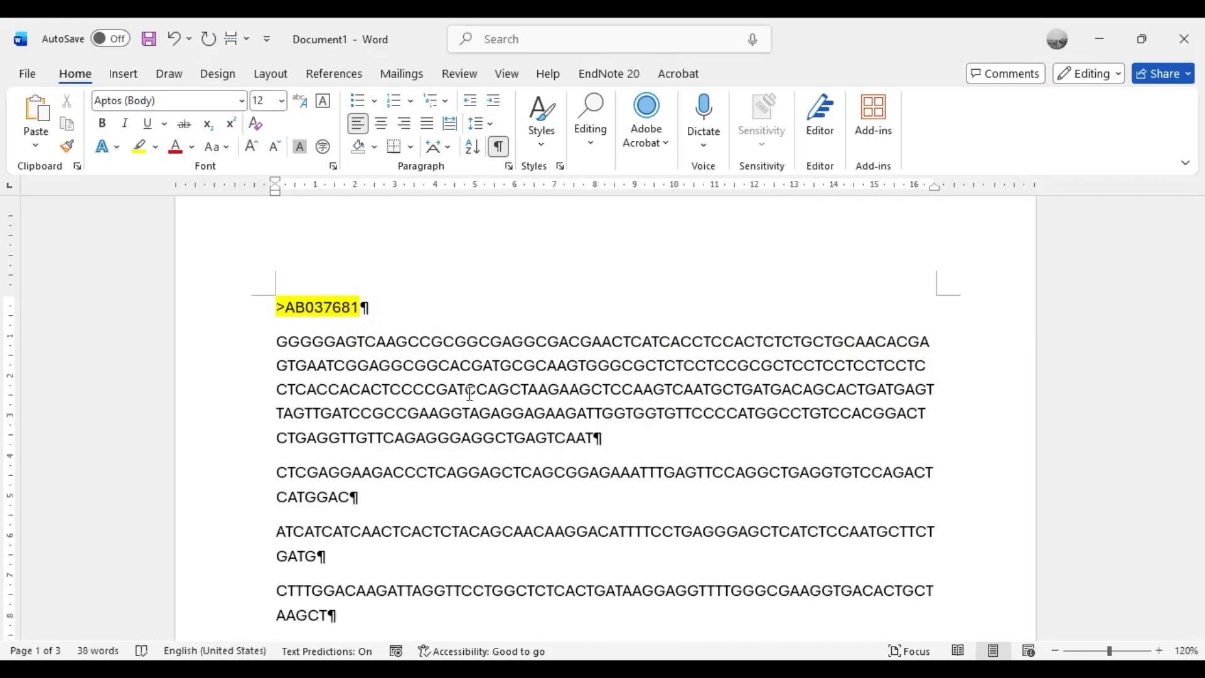
pyautogui.press('Delete')
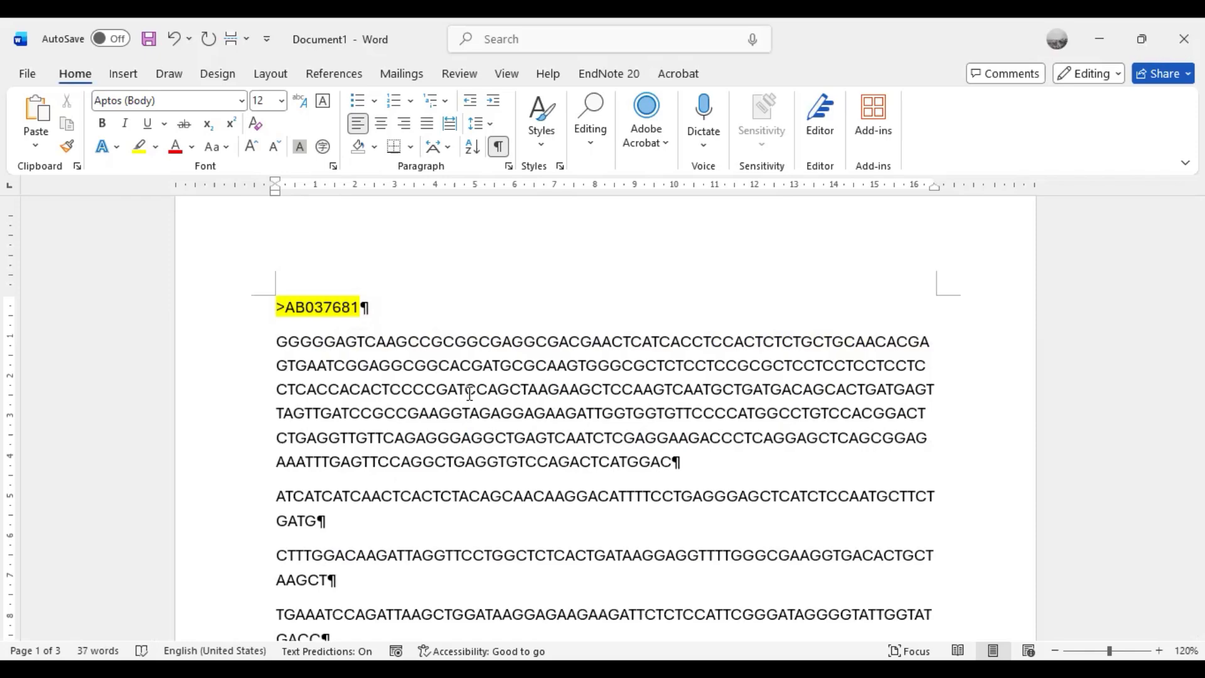
pyautogui.press('Down')
pyautogui.press('End')
pyautogui.press('Delete')
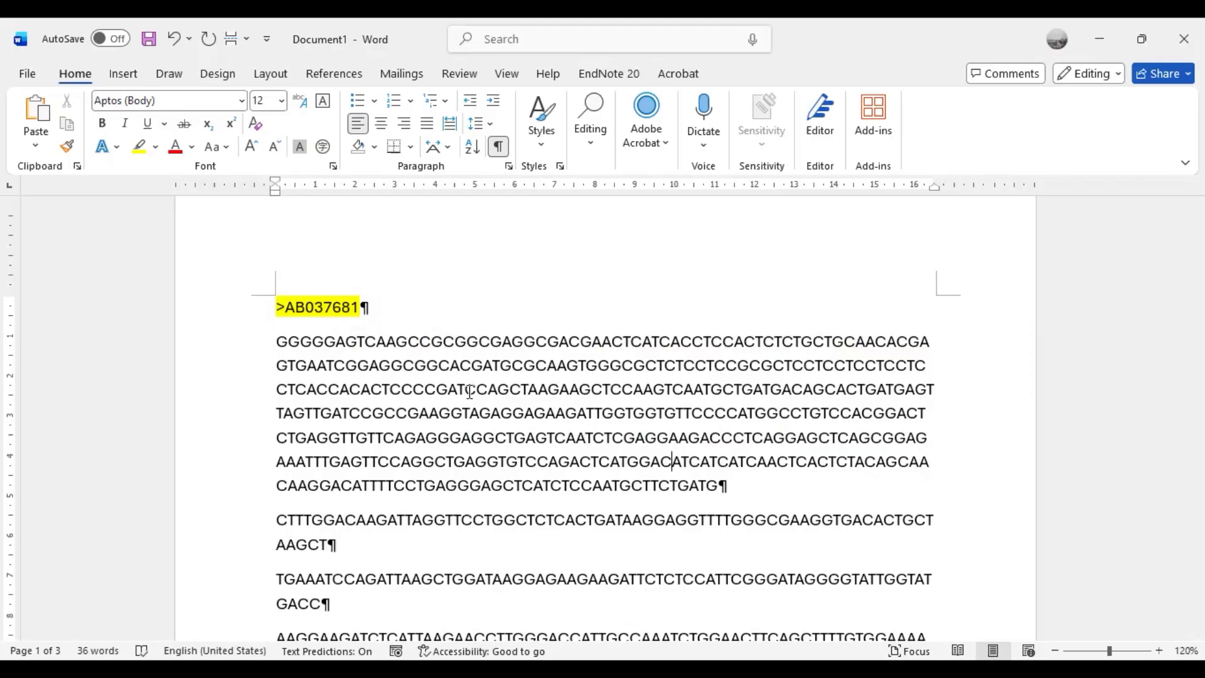
# Insert a ">" at the start of the sequence paragraphs beginning CTTTGG and TGAAAT.
pyautogui.click(241, 314)
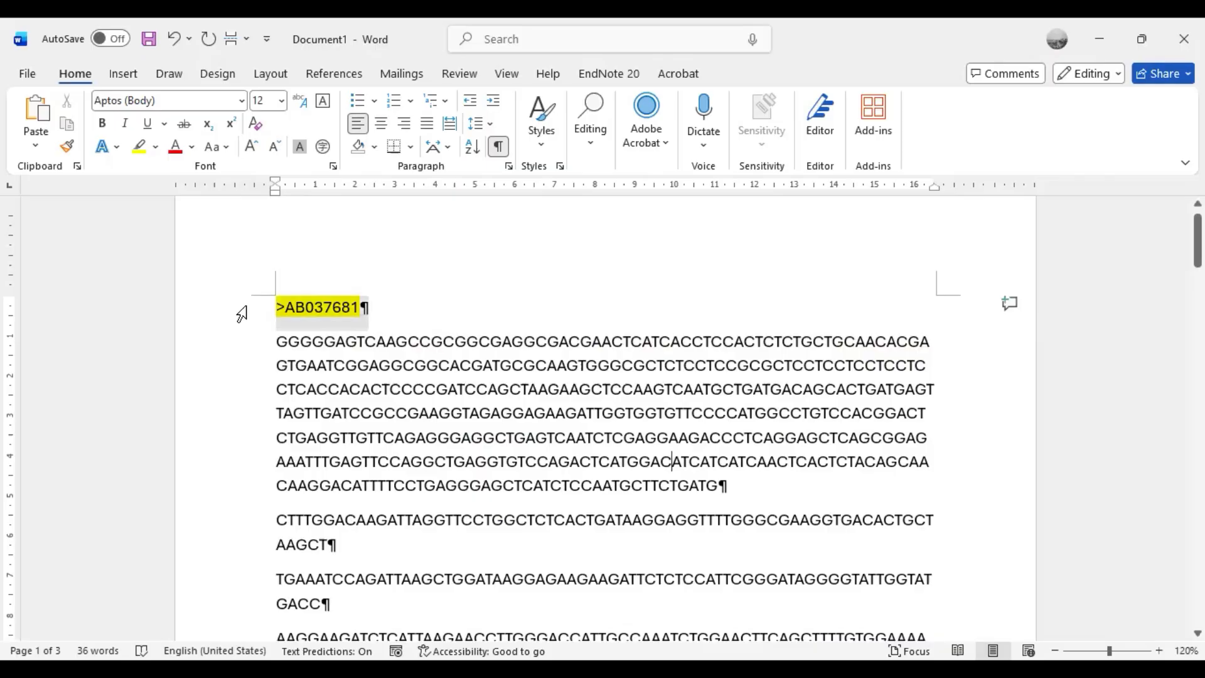
pyautogui.click(366, 310)
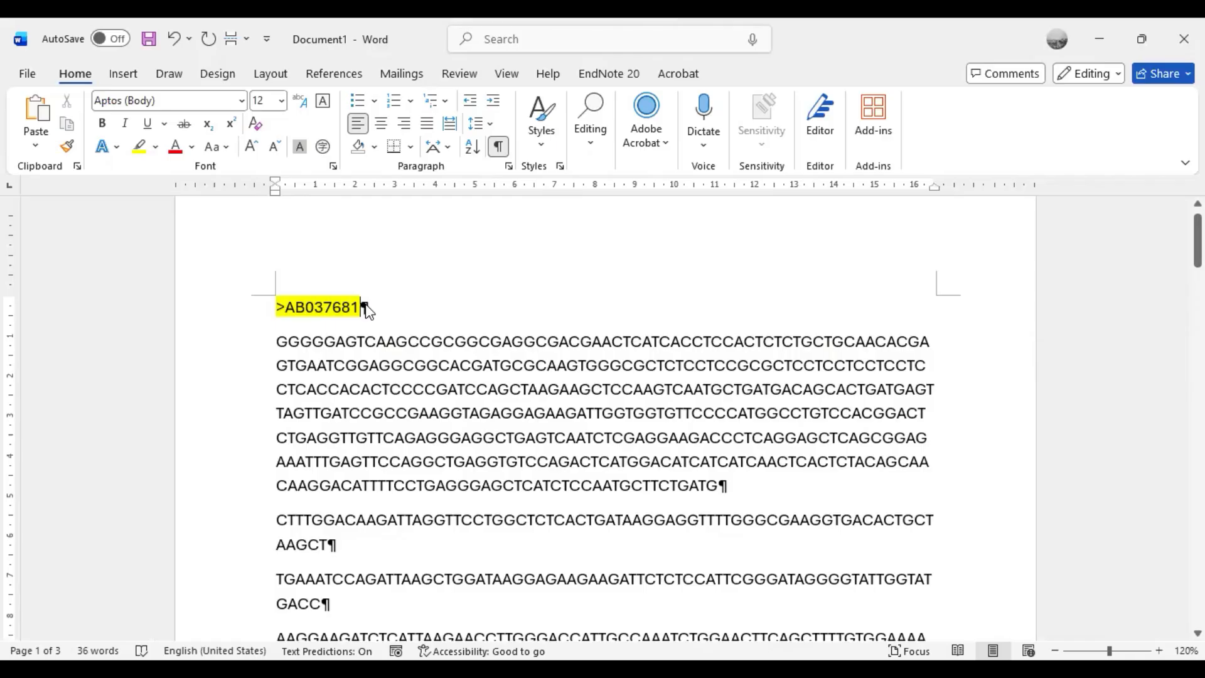
pyautogui.click(275, 523)
pyautogui.write('>')
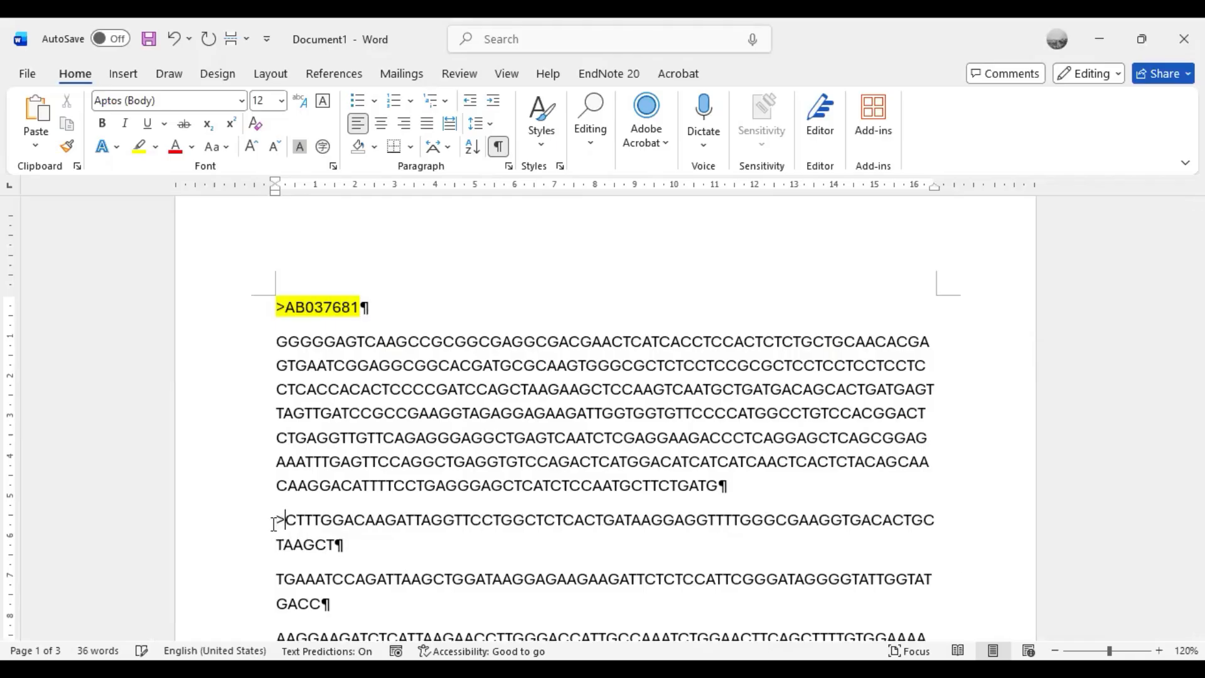
pyautogui.scroll(-3, 274, 521)
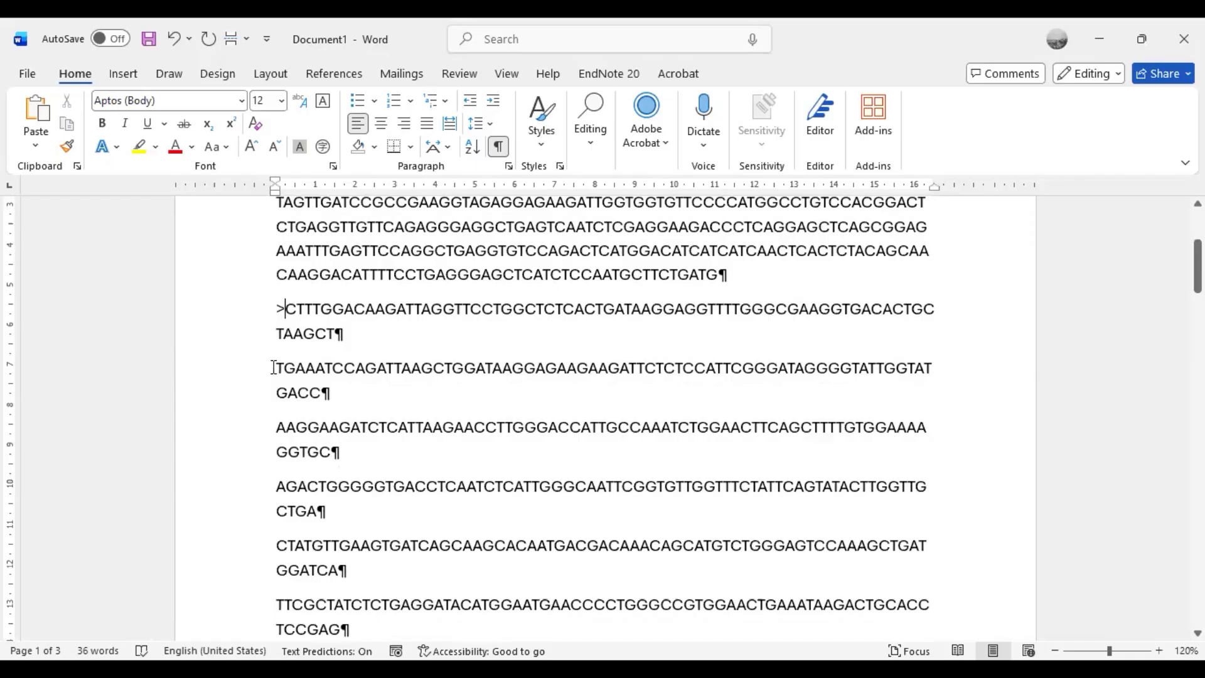
pyautogui.click(275, 368)
pyautogui.write('>')
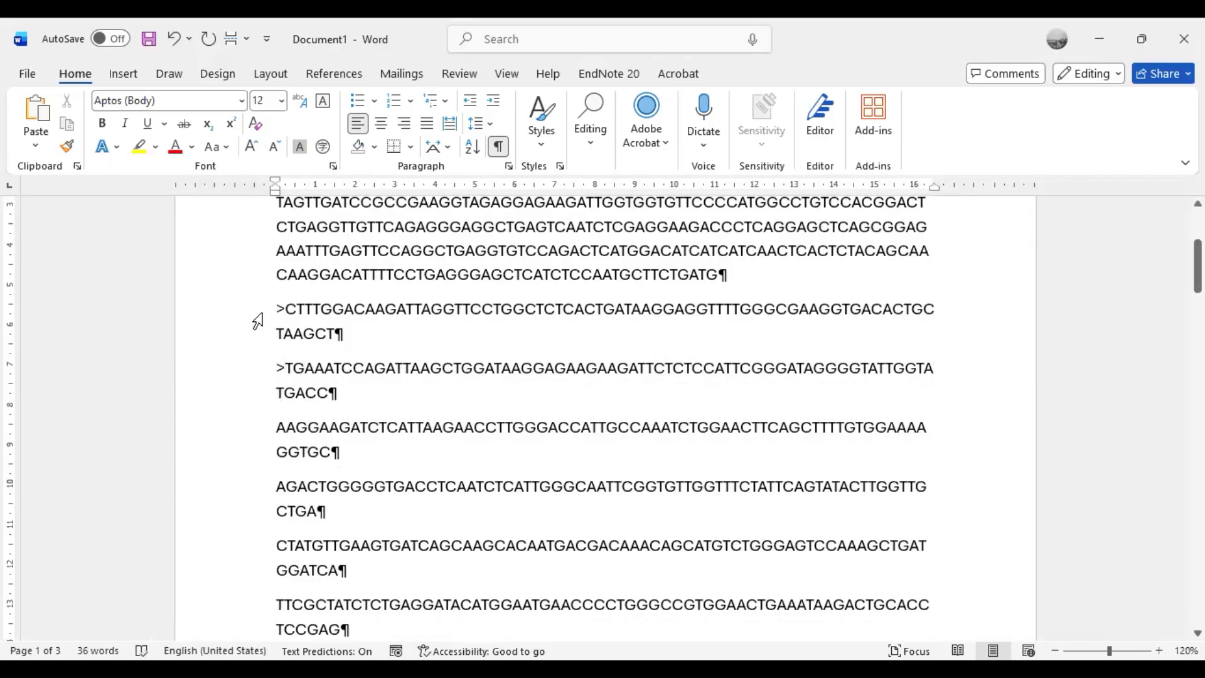
pyautogui.moveTo(257, 322); pyautogui.dragTo(256, 395)
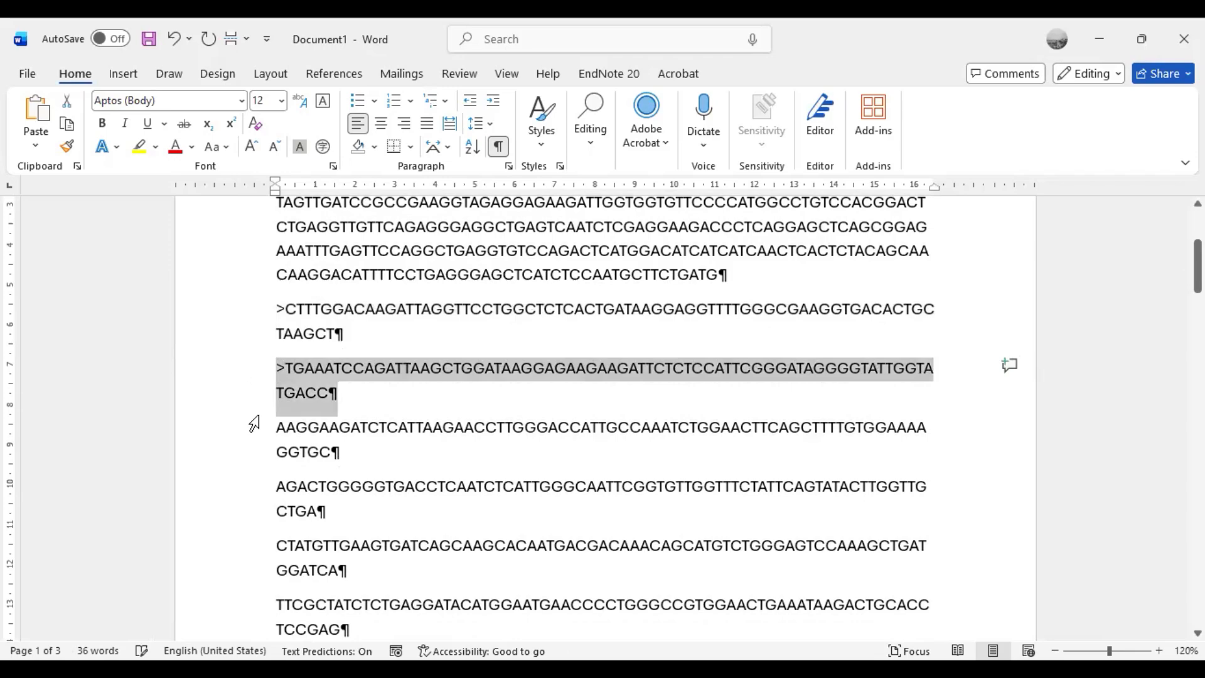
# Undo both ">" insertions and the last paragraph merge, and switch to the Primer-BLAST page in the browser.
pyautogui.hotkey('ctrl', 'z')
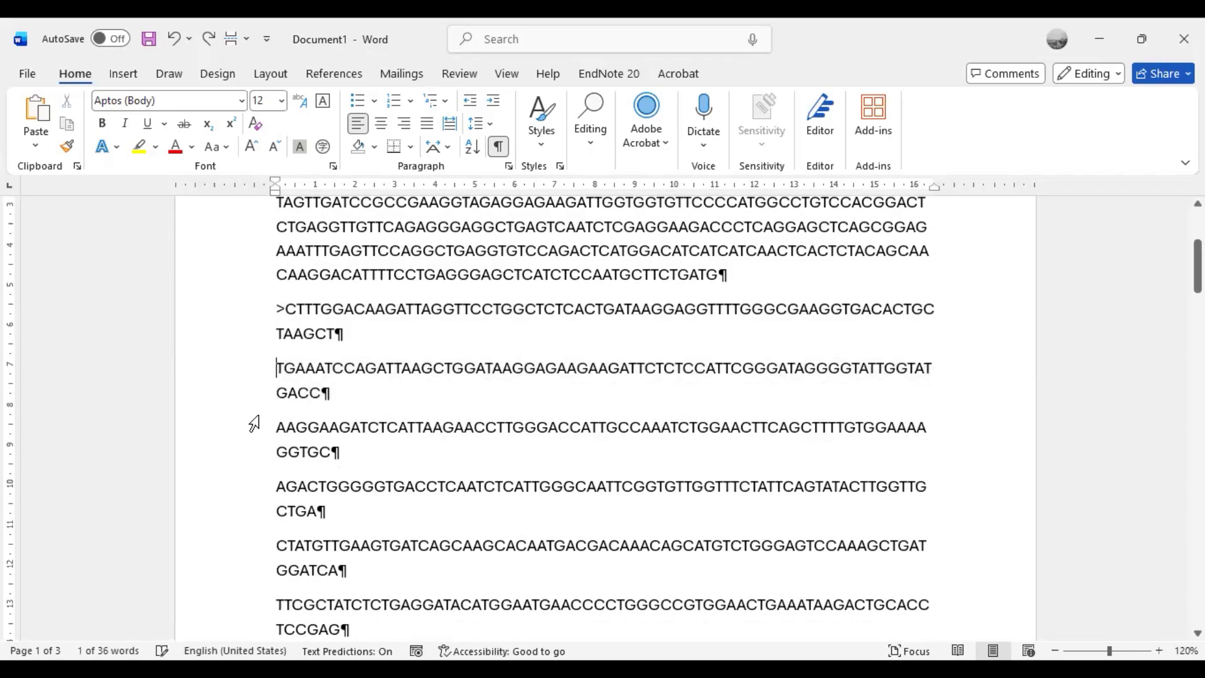
pyautogui.hotkey('ctrl', 'z')
pyautogui.hotkey('ctrl', 'z')
pyautogui.scroll(1, 254, 424)
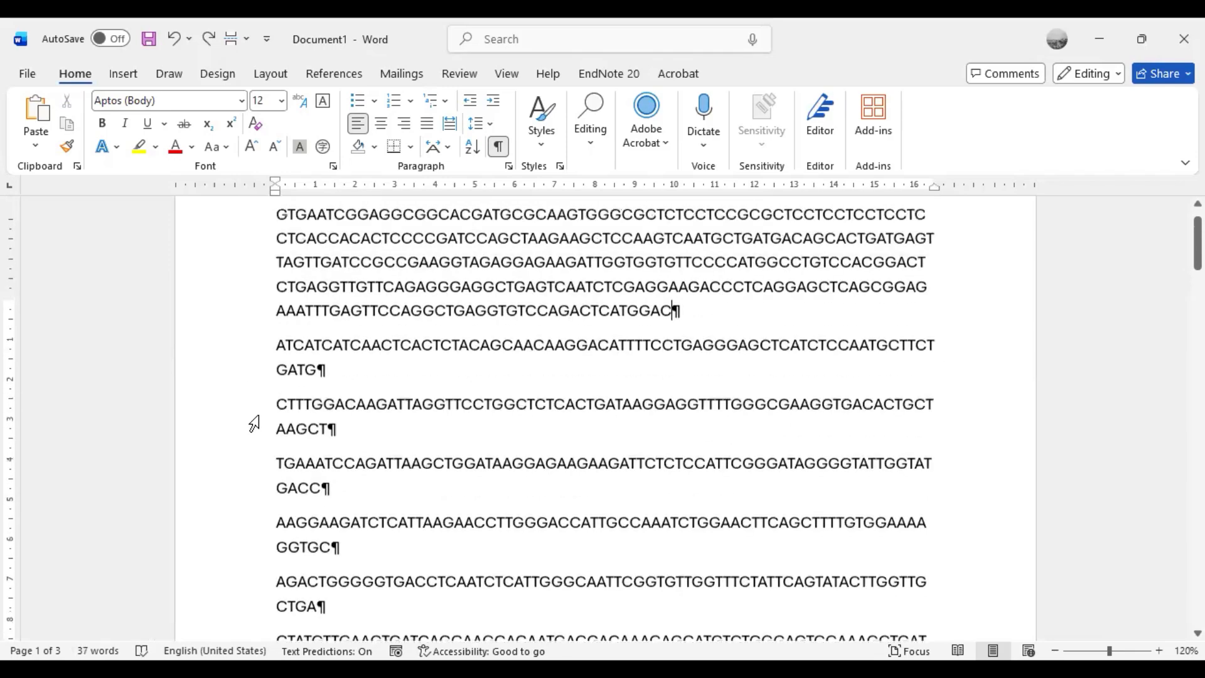
pyautogui.scroll(2, 254, 424)
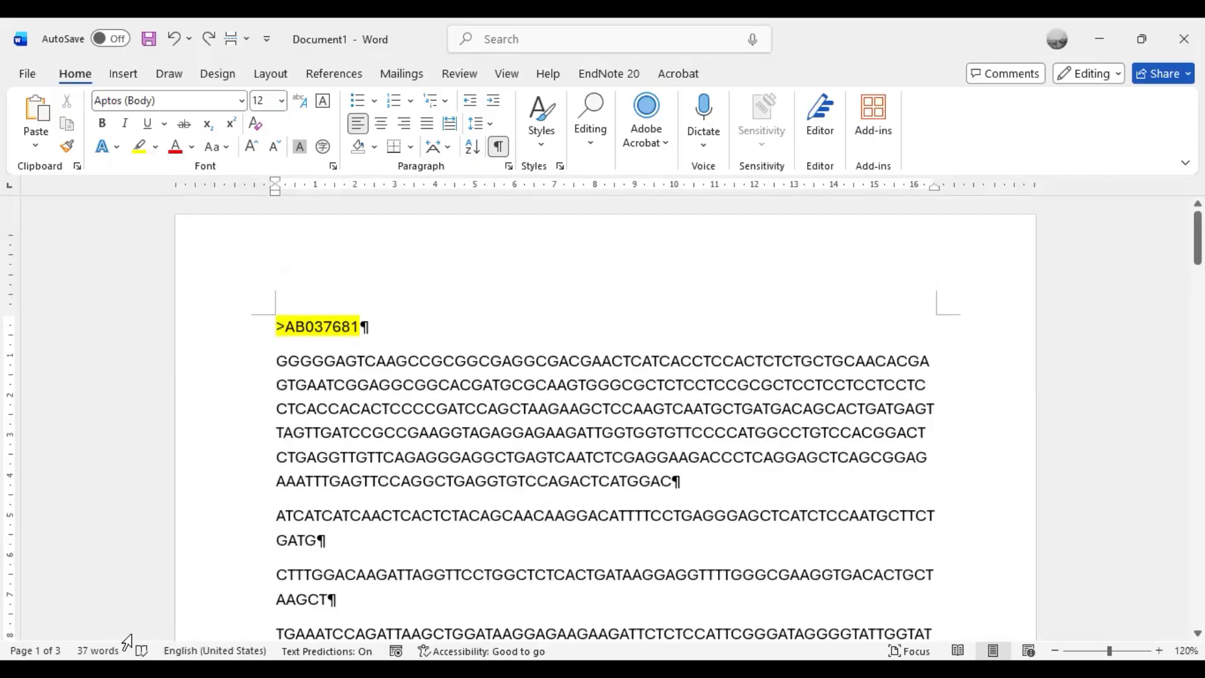
pyautogui.hotkey('alt', 'Tab')
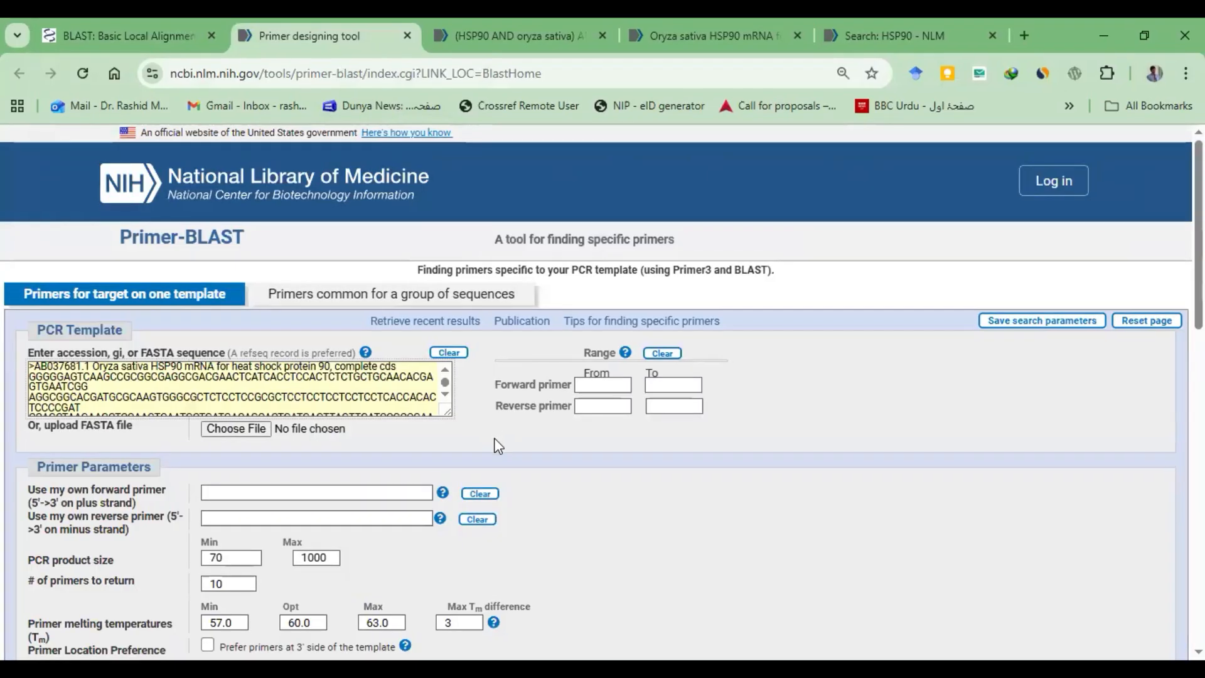
# Review the Primer-BLAST template, its forward and reverse primer ranges, and the fields for supplying your own primers.
pyautogui.scroll(-1, 496, 445)
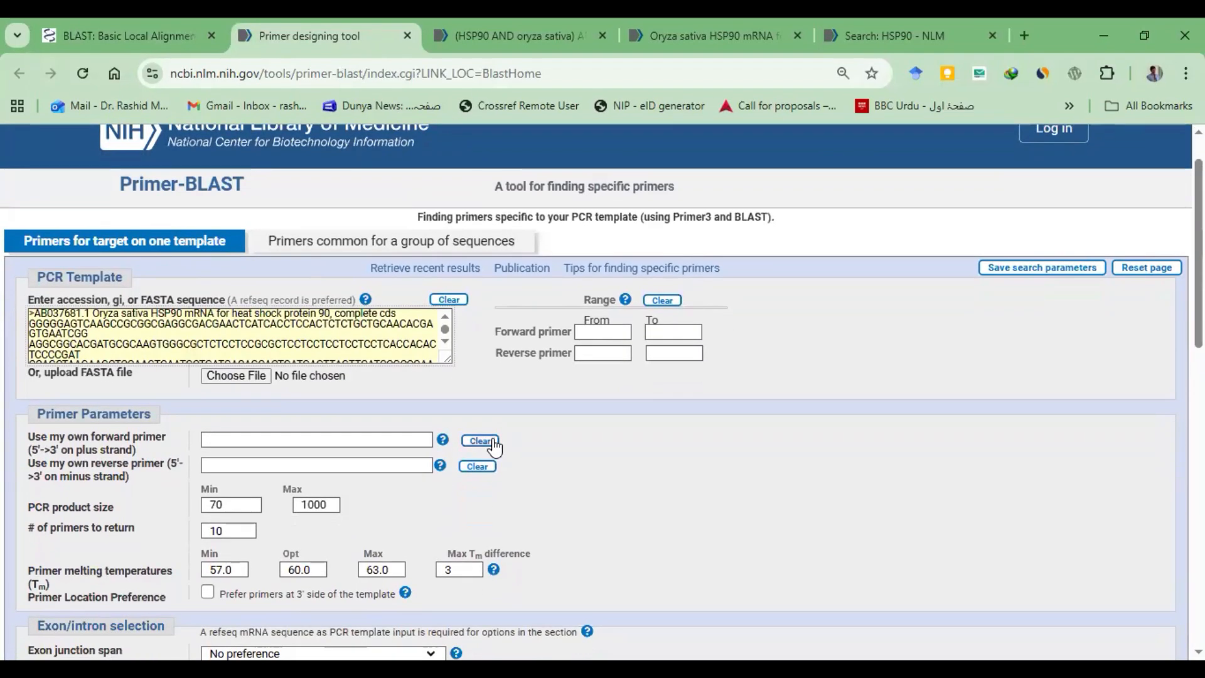
pyautogui.scroll(-1, 495, 447)
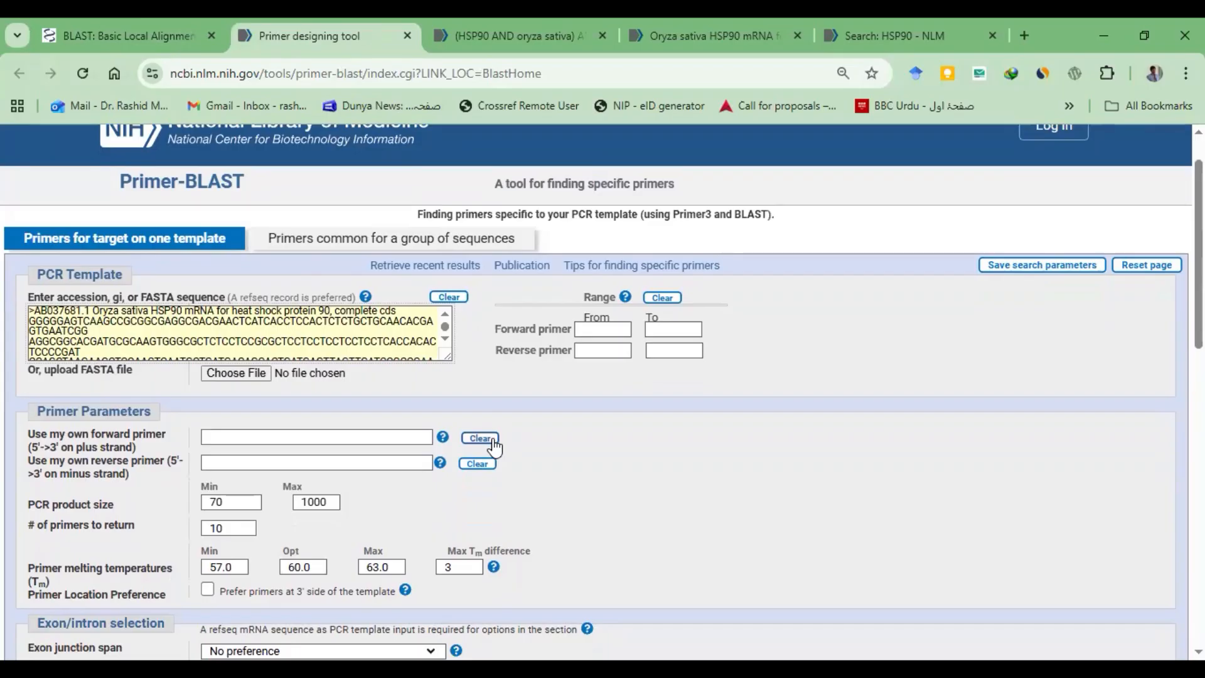
pyautogui.scroll(-1, 495, 447)
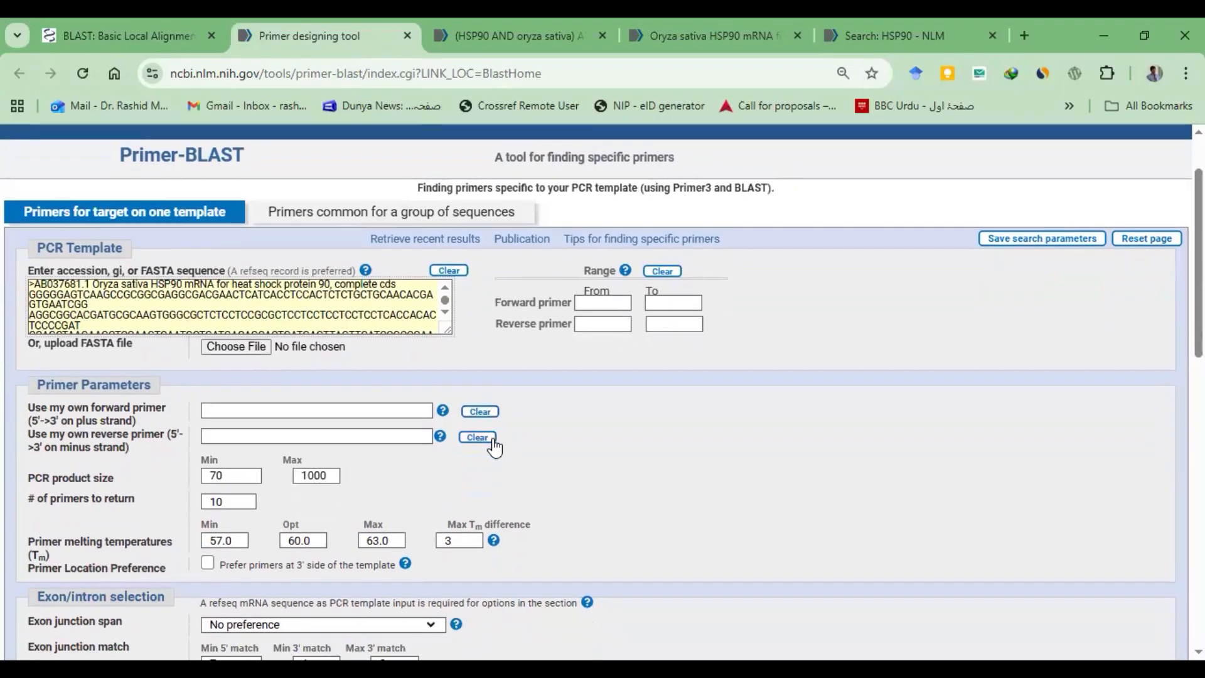
pyautogui.scroll(-1, 496, 447)
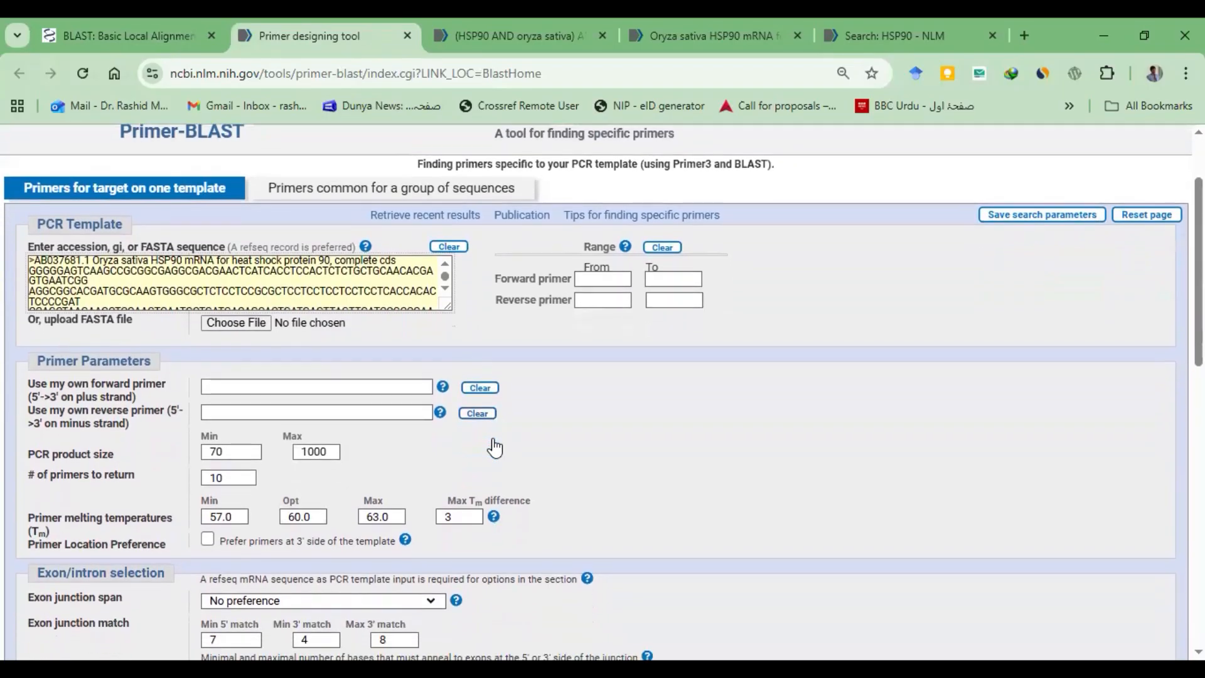
pyautogui.click(142, 270)
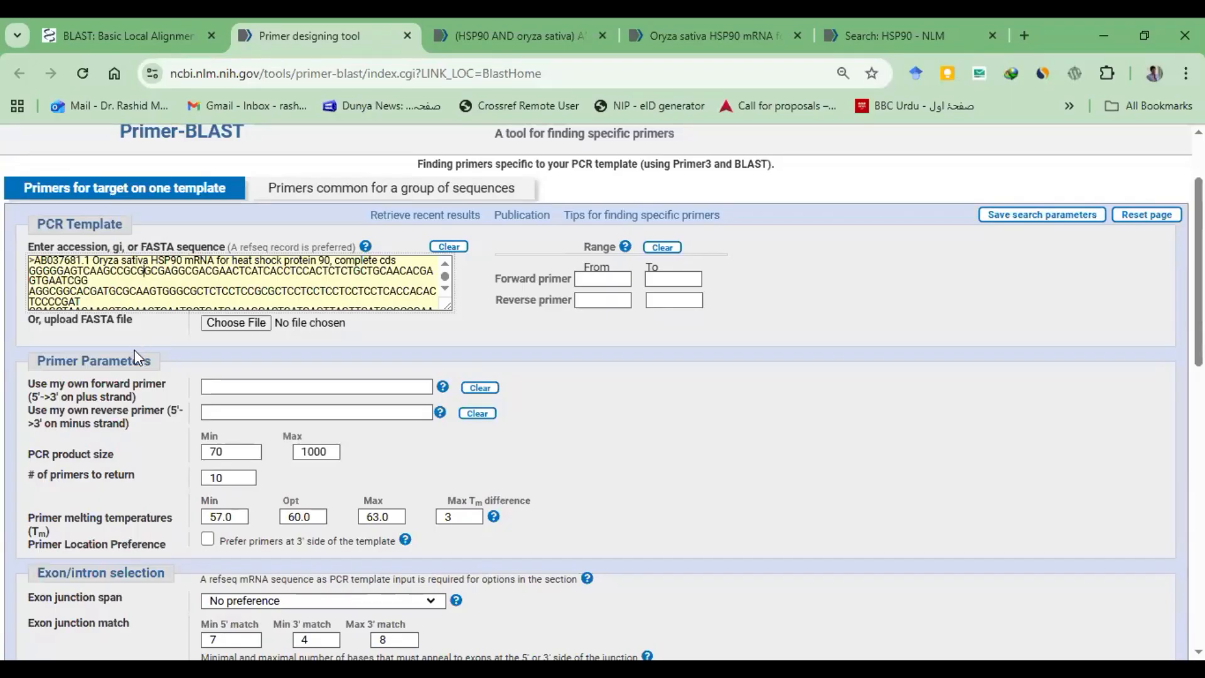
pyautogui.scroll(-3, 135, 349)
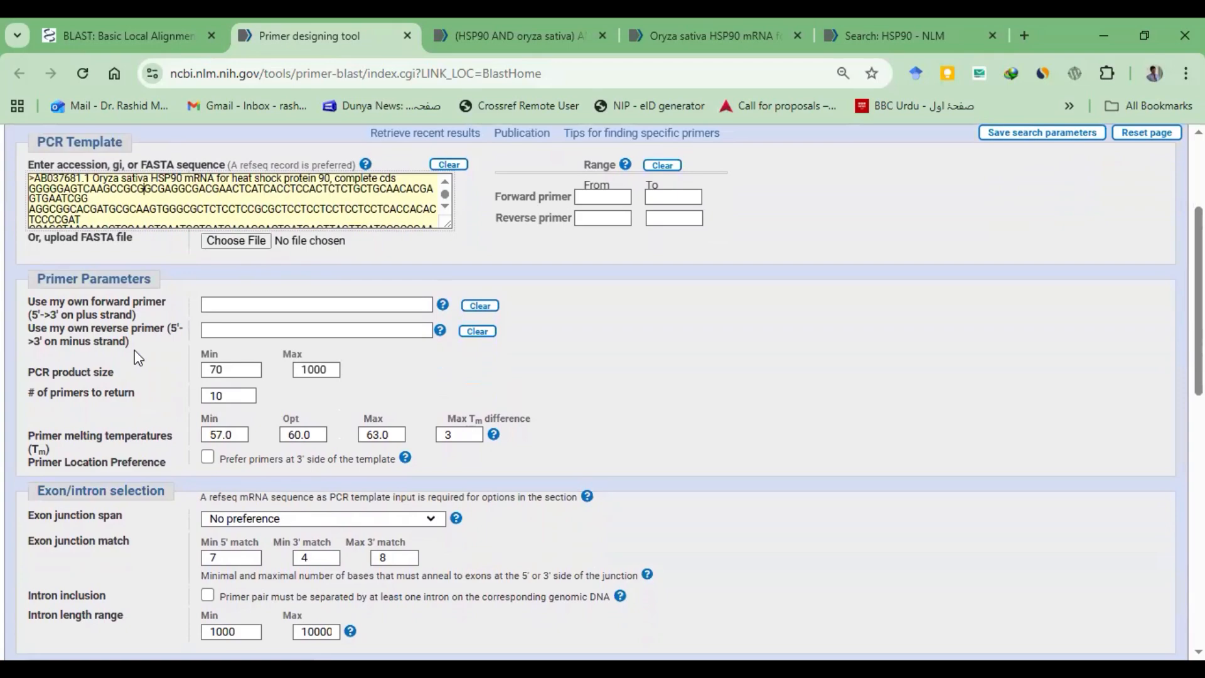
pyautogui.scroll(1, 138, 356)
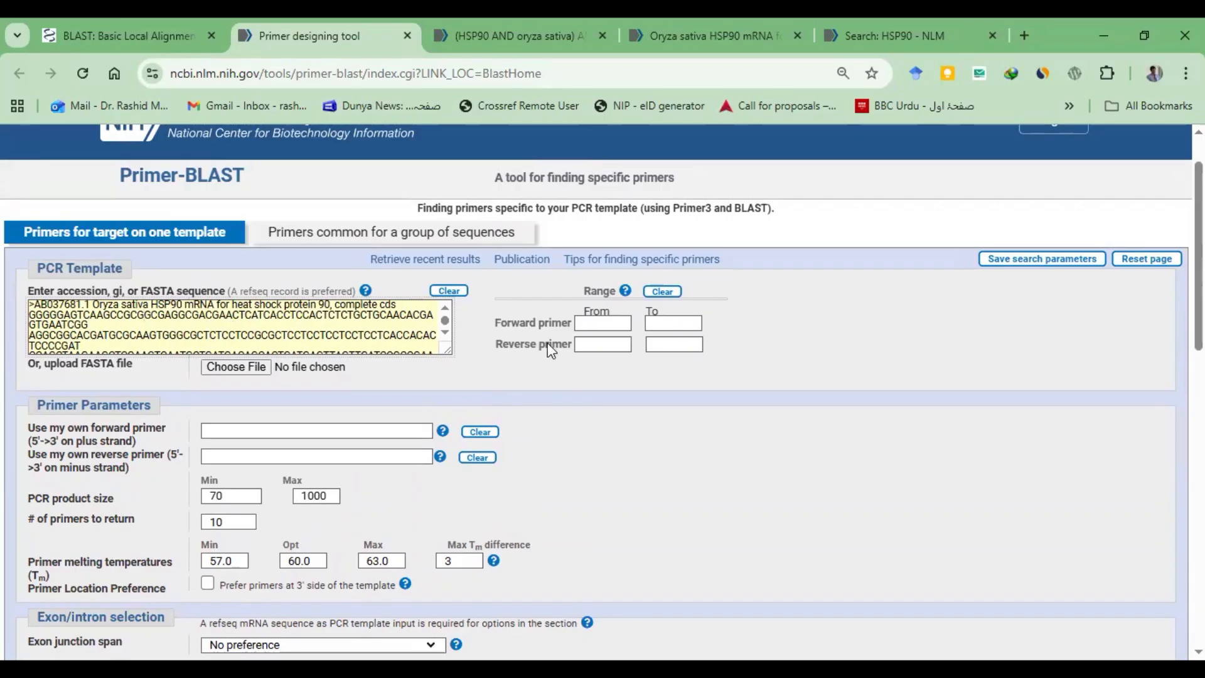
pyautogui.click(584, 326)
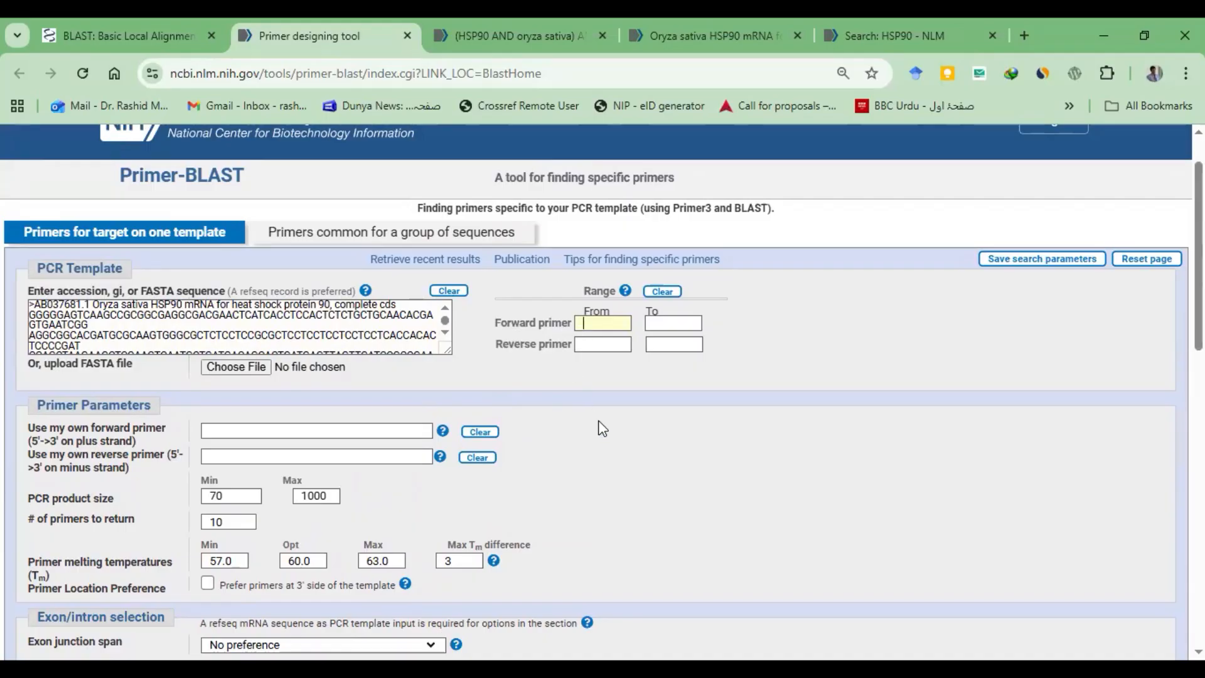
pyautogui.scroll(-1, 599, 428)
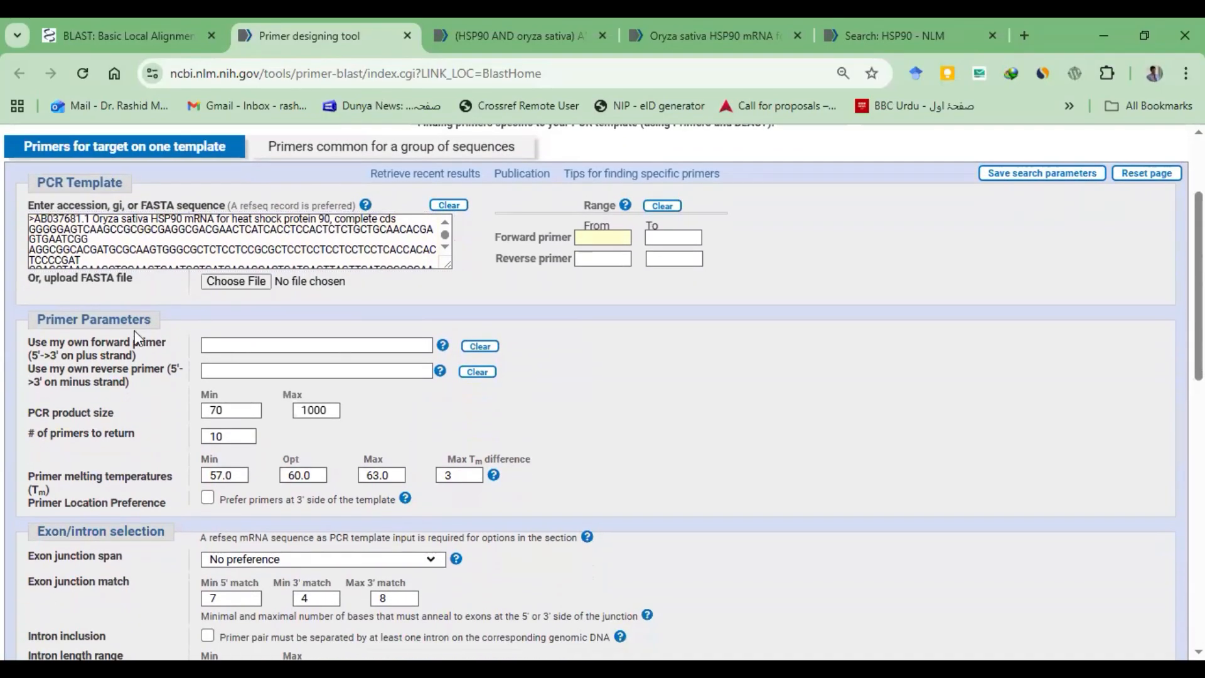
pyautogui.click(210, 347)
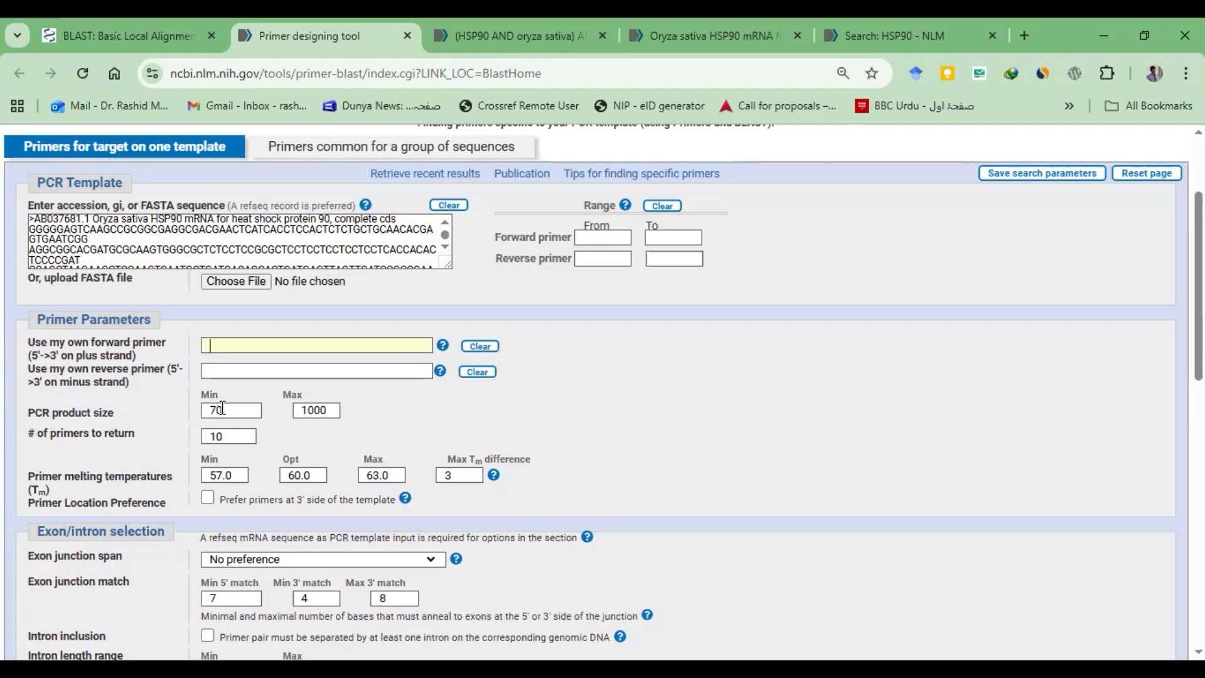
# Set the PCR product size to a minimum of 800 and a maximum of 1200.
pyautogui.doubleClick(211, 410)
pyautogui.write('300')
pyautogui.moveTo(308, 411); pyautogui.dragTo(305, 411)
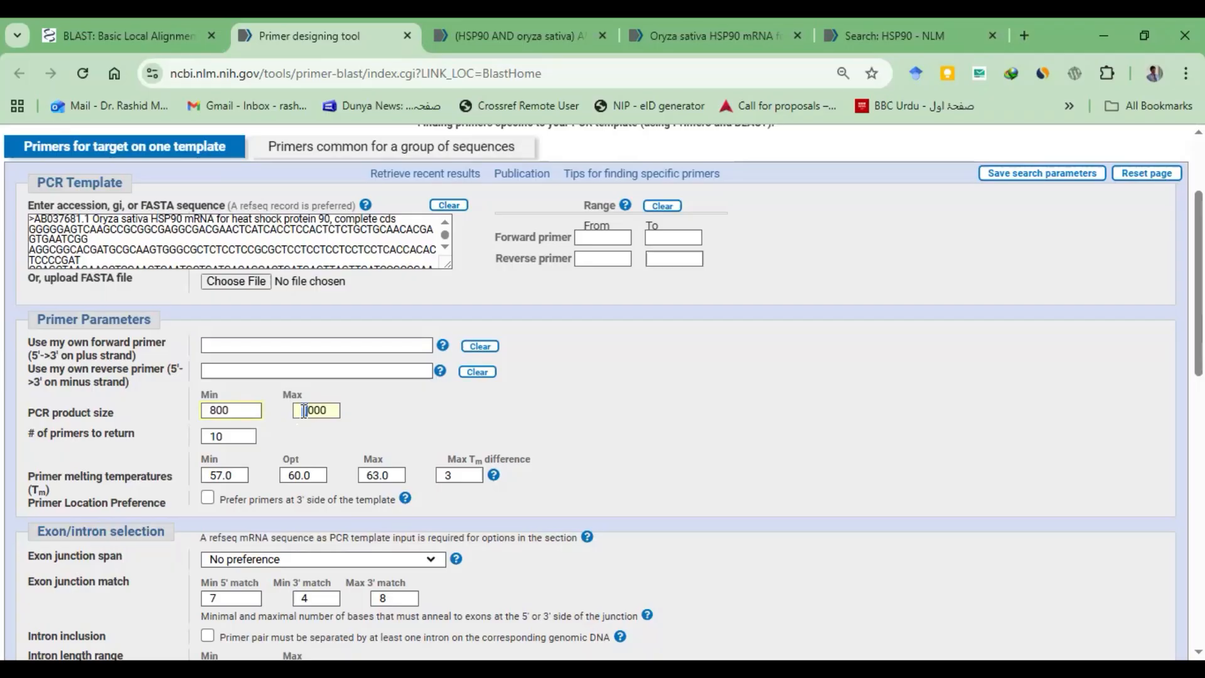
pyautogui.write('12')
pyautogui.click(240, 435)
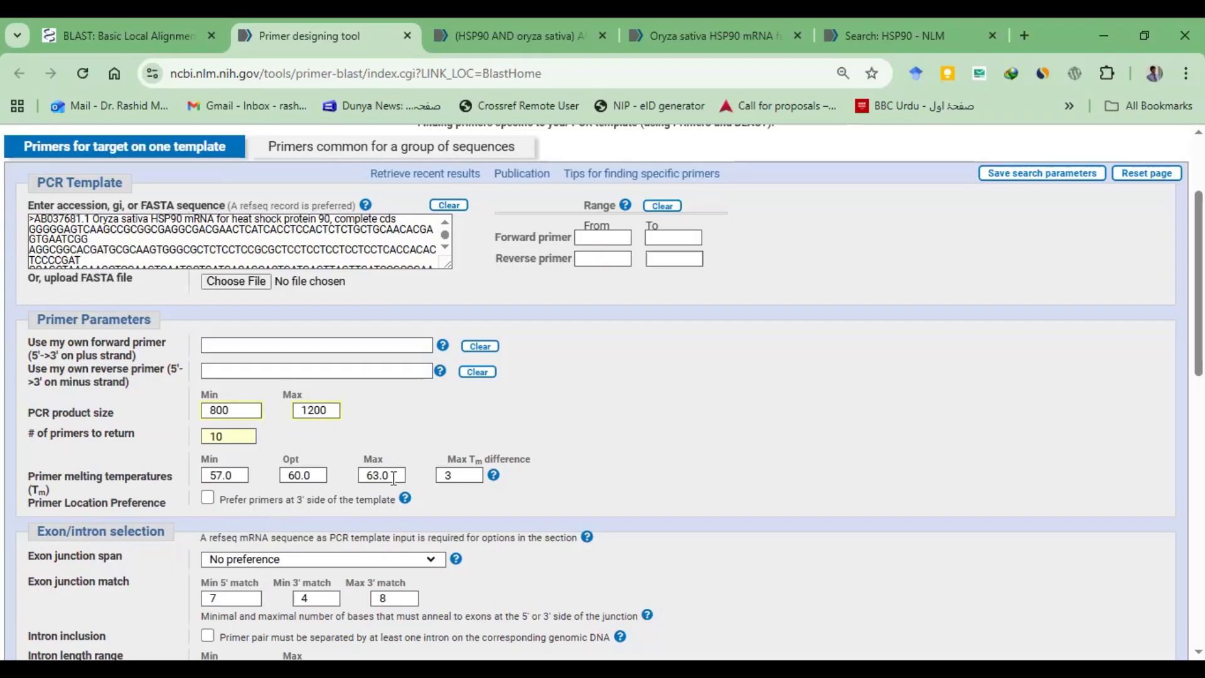
# Activate the screen annotation pen and draw a long blue line in the blank area beside the primer parameters, representing the gene sequence.
pyautogui.scroll(-2, 501, 524)
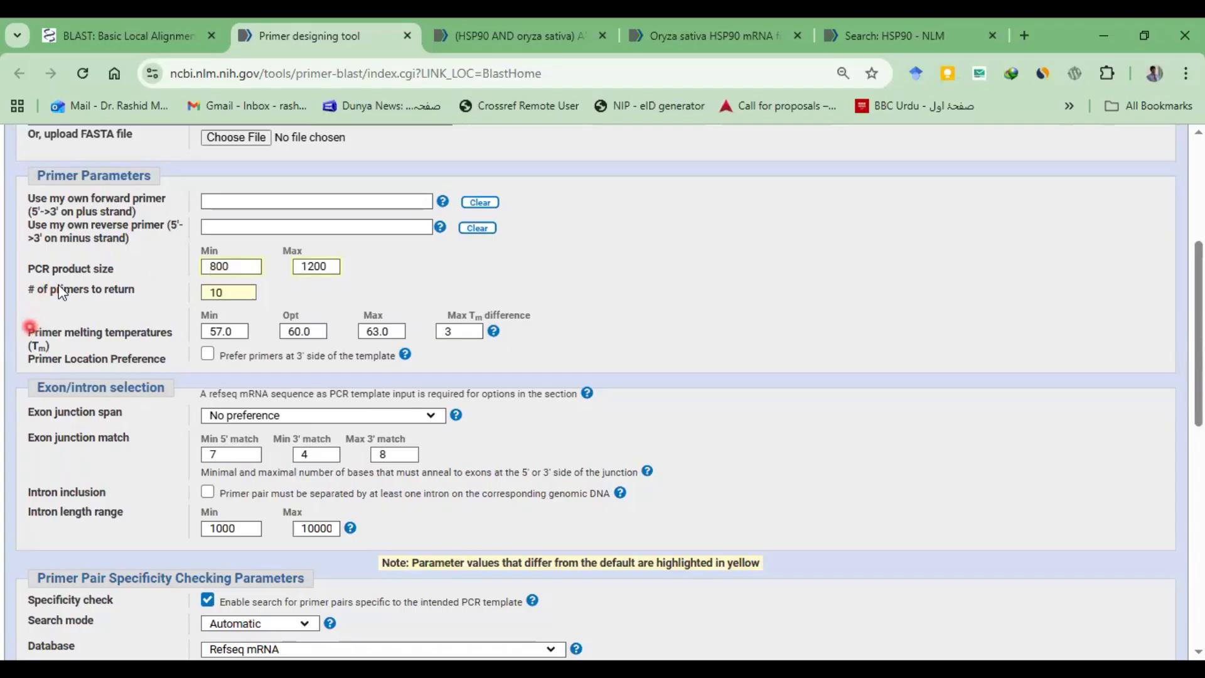
pyautogui.click(29, 327)
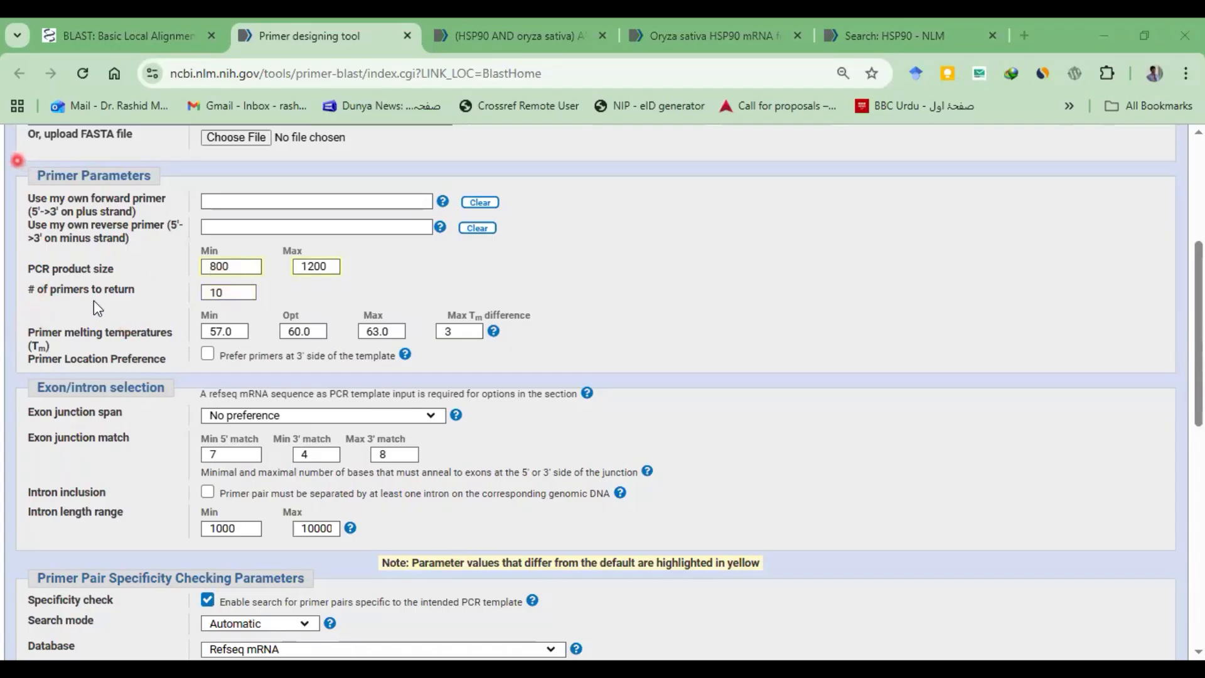
pyautogui.hotkey('ctrl', 'p')
pyautogui.moveTo(666, 303)
pyautogui.mouseDown()
pyautogui.moveTo(809, 306)
pyautogui.moveTo(1090, 249)
pyautogui.mouseUp()
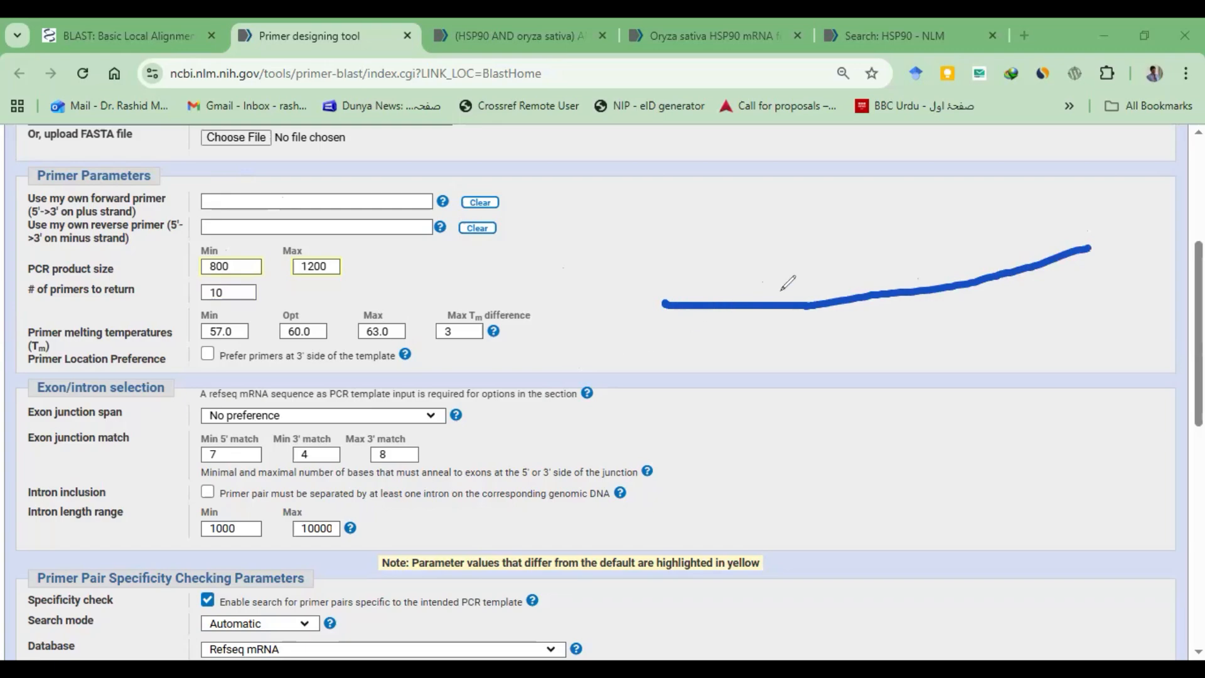
# Mark two separate segments of the blue line in red, each with a short tick at both ends.
pyautogui.moveTo(802, 293); pyautogui.dragTo(803, 310)
pyautogui.click(873, 290)
pyautogui.moveTo(874, 290); pyautogui.dragTo(876, 308)
pyautogui.moveTo(804, 307); pyautogui.dragTo(873, 293)
pyautogui.moveTo(961, 285); pyautogui.dragTo(1031, 271)
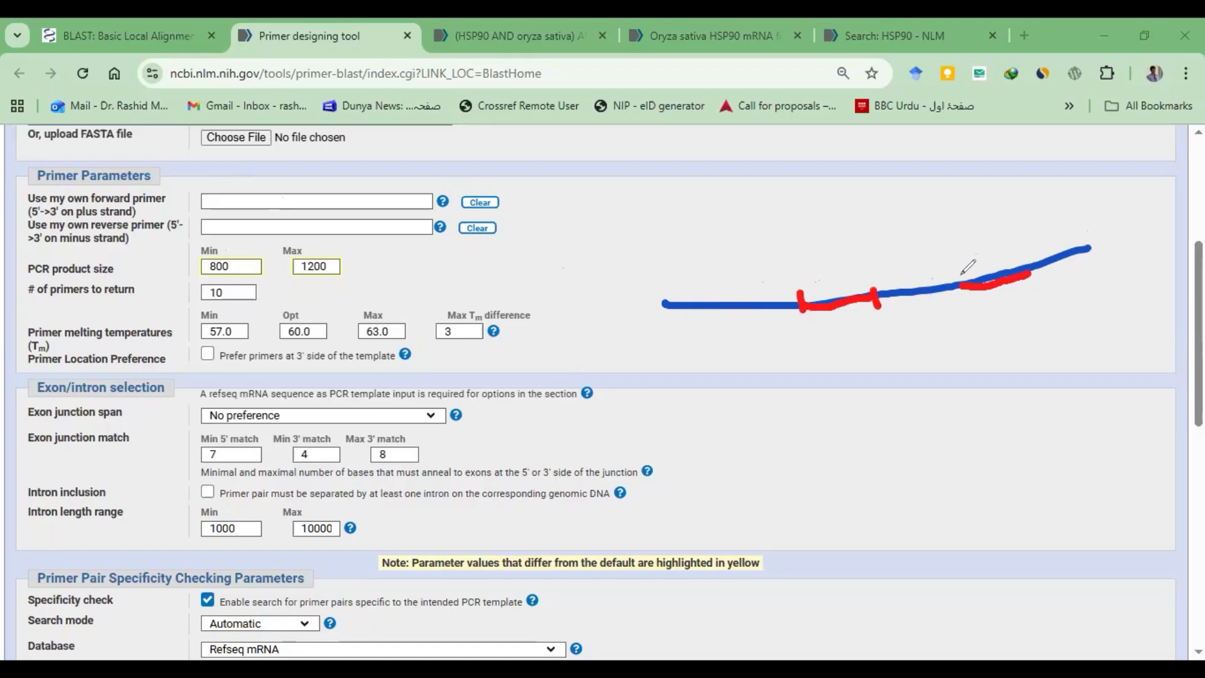
pyautogui.moveTo(959, 274); pyautogui.dragTo(962, 296)
pyautogui.moveTo(1025, 254); pyautogui.dragTo(1036, 281)
# Draw short yellow strokes at both ends of the first red segment and a ticked yellow bracket joining them underneath.
pyautogui.moveTo(775, 293); pyautogui.dragTo(799, 294)
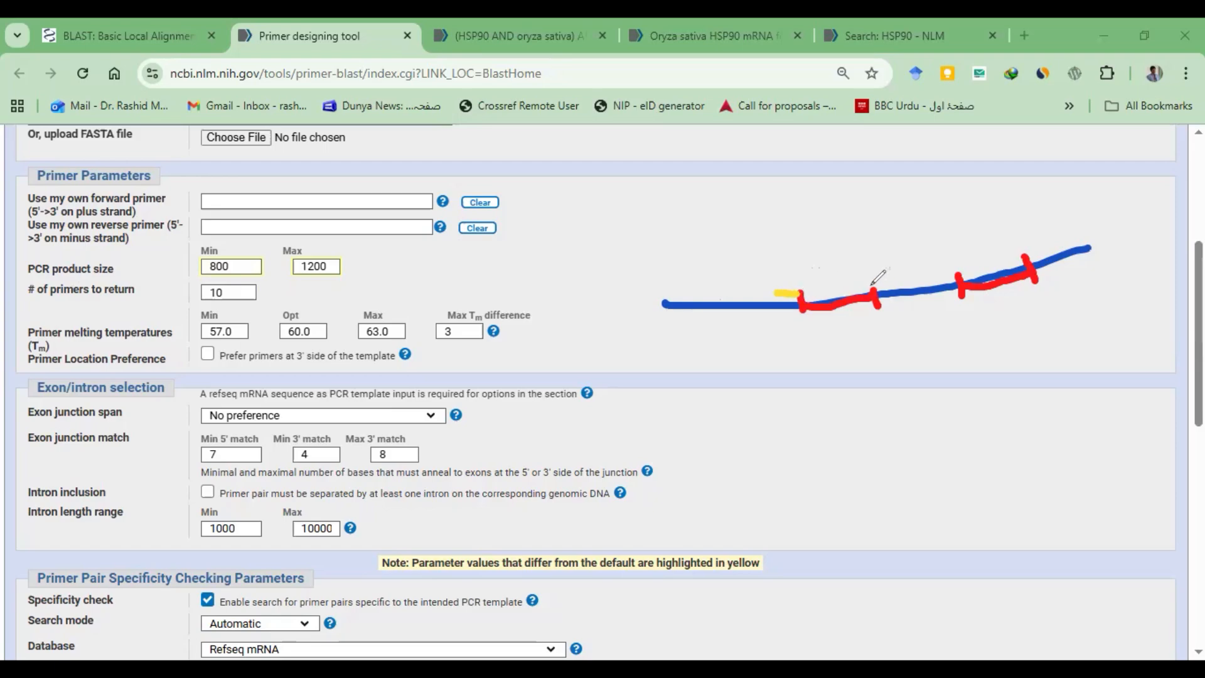
pyautogui.moveTo(871, 285); pyautogui.dragTo(893, 284)
pyautogui.moveTo(786, 340)
pyautogui.mouseDown()
pyautogui.moveTo(849, 329)
pyautogui.moveTo(819, 349)
pyautogui.mouseUp()
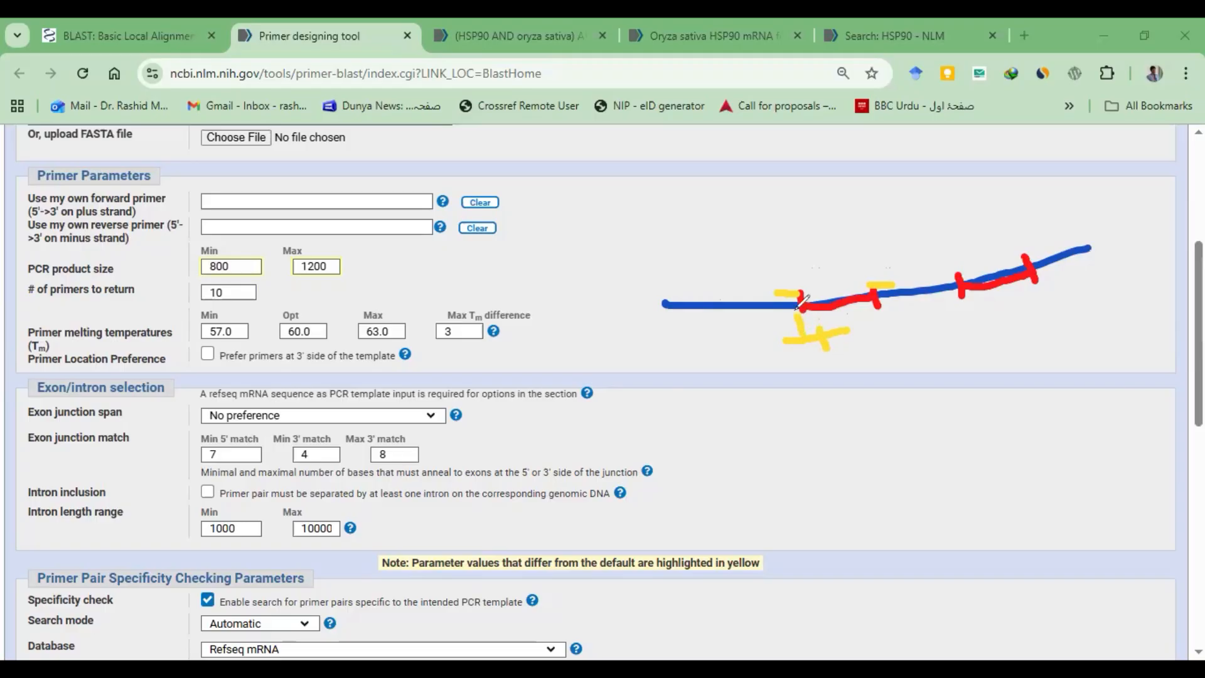
pyautogui.moveTo(794, 305)
pyautogui.mouseDown()
pyautogui.moveTo(802, 334)
pyautogui.moveTo(882, 317)
pyautogui.moveTo(900, 298)
pyautogui.mouseUp()
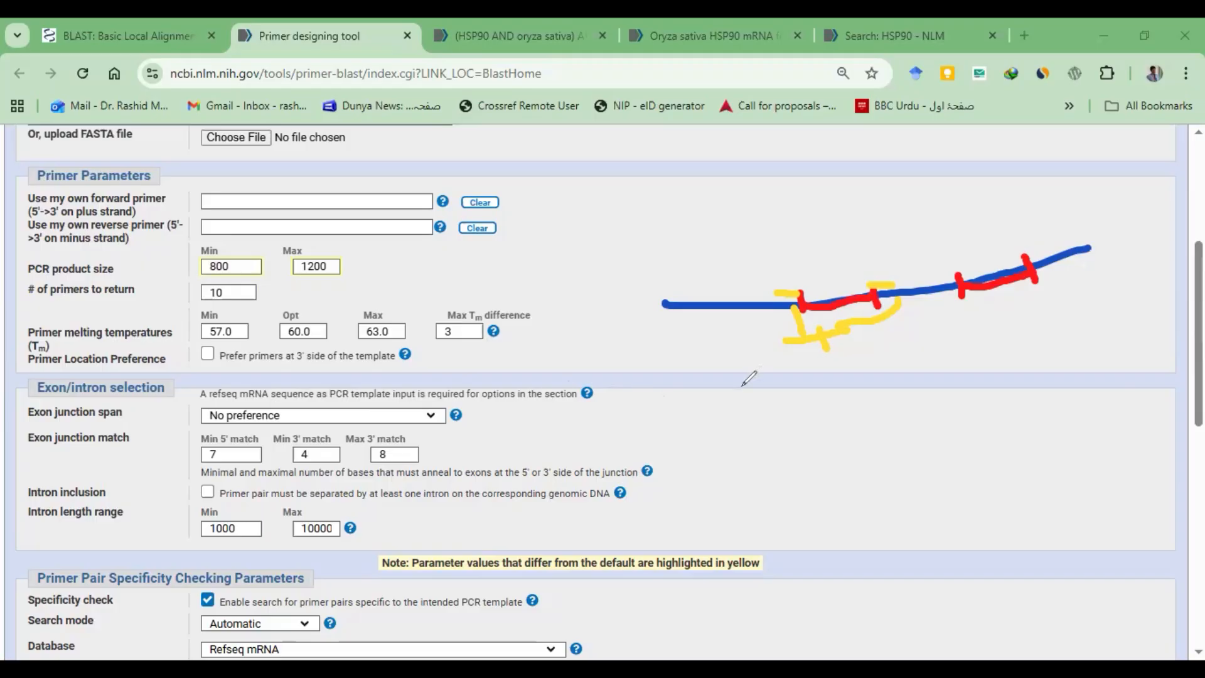
# Draw a shorter blue line with two ticks below the first, adding yellow strokes above its first tick and arching over the first red segment.
pyautogui.moveTo(742, 385); pyautogui.dragTo(975, 336)
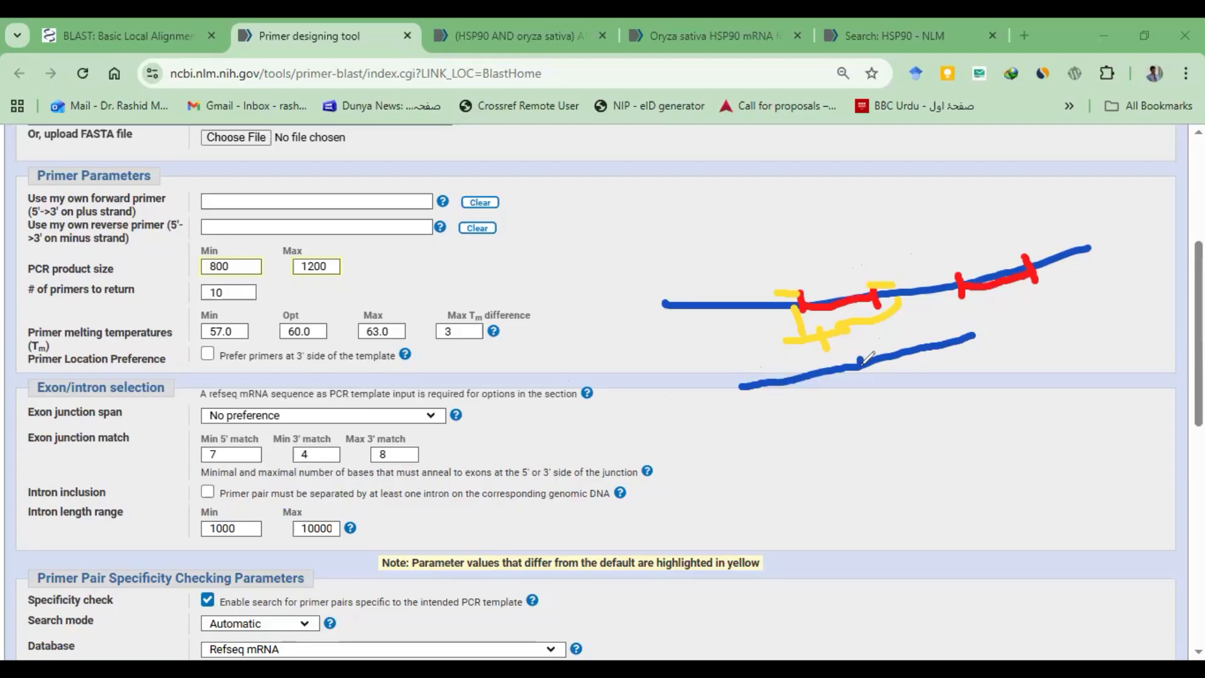
pyautogui.moveTo(861, 358)
pyautogui.mouseDown()
pyautogui.moveTo(861, 373)
pyautogui.moveTo(863, 360)
pyautogui.mouseUp()
pyautogui.moveTo(907, 344)
pyautogui.mouseDown()
pyautogui.moveTo(909, 359)
pyautogui.moveTo(909, 347)
pyautogui.mouseUp()
pyautogui.moveTo(835, 357); pyautogui.dragTo(873, 343)
pyautogui.moveTo(786, 281)
pyautogui.mouseDown()
pyautogui.moveTo(831, 238)
pyautogui.moveTo(872, 242)
pyautogui.moveTo(879, 271)
pyautogui.mouseUp()
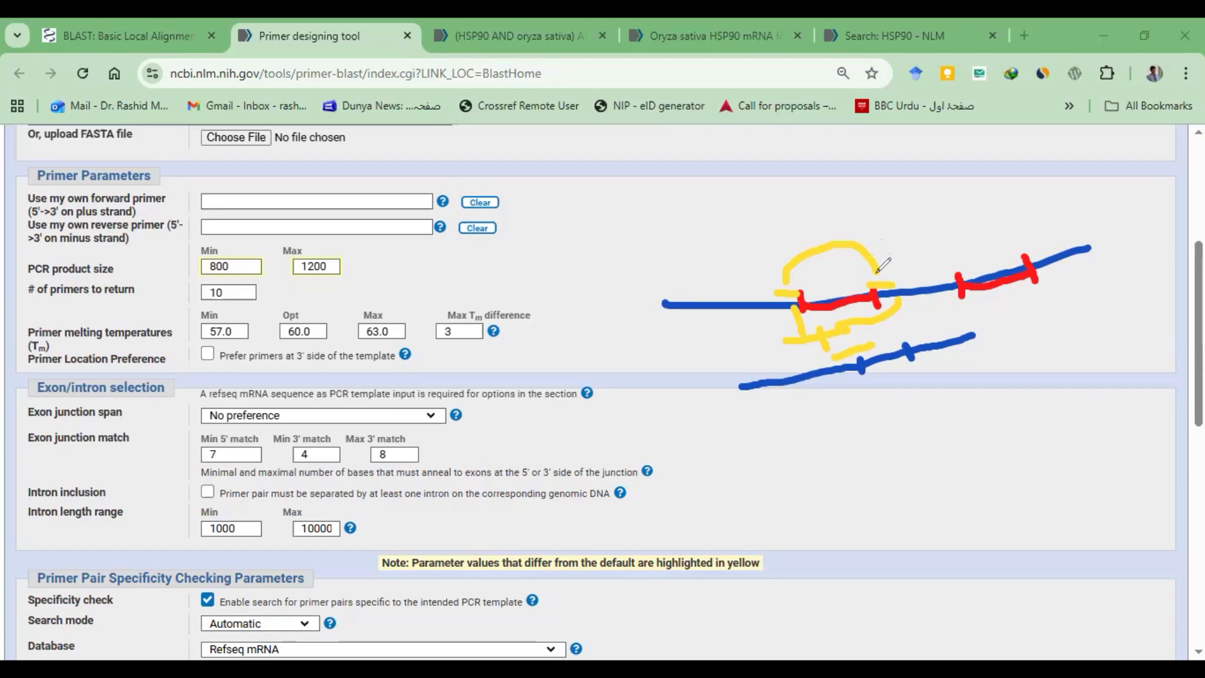